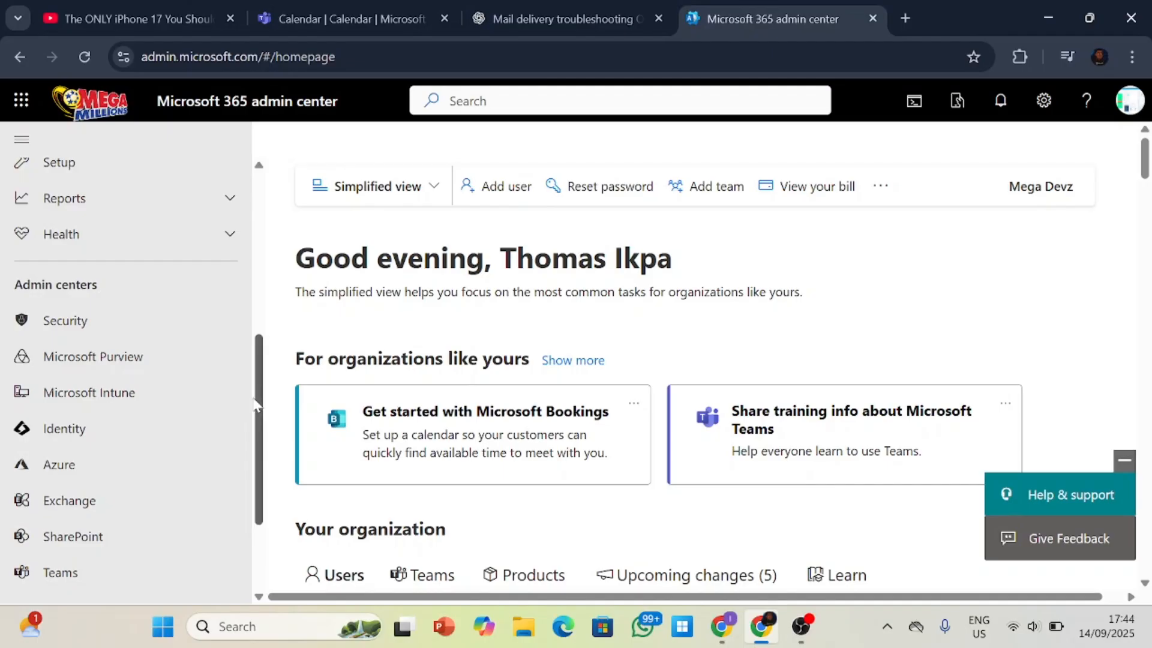
# Look over the home page cards and the admin centers listed in the navigation.
pyautogui.scroll(-2, 168, 264)
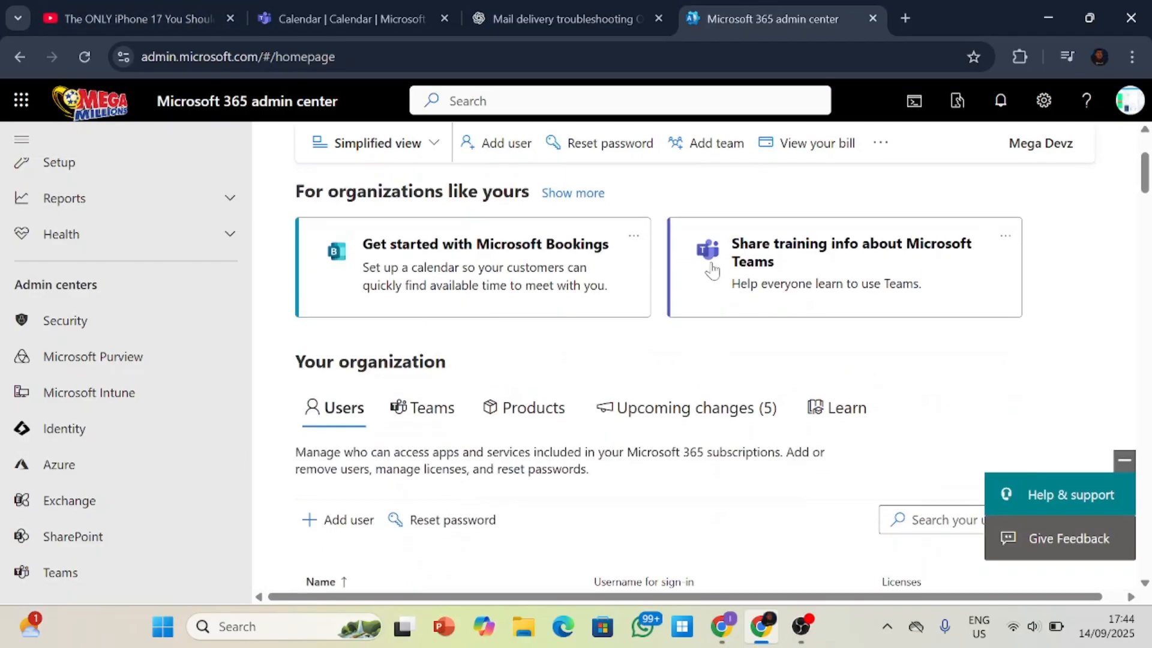
pyautogui.scroll(2, 168, 264)
pyautogui.scroll(-1, 168, 264)
pyautogui.scroll(5, 120, 318)
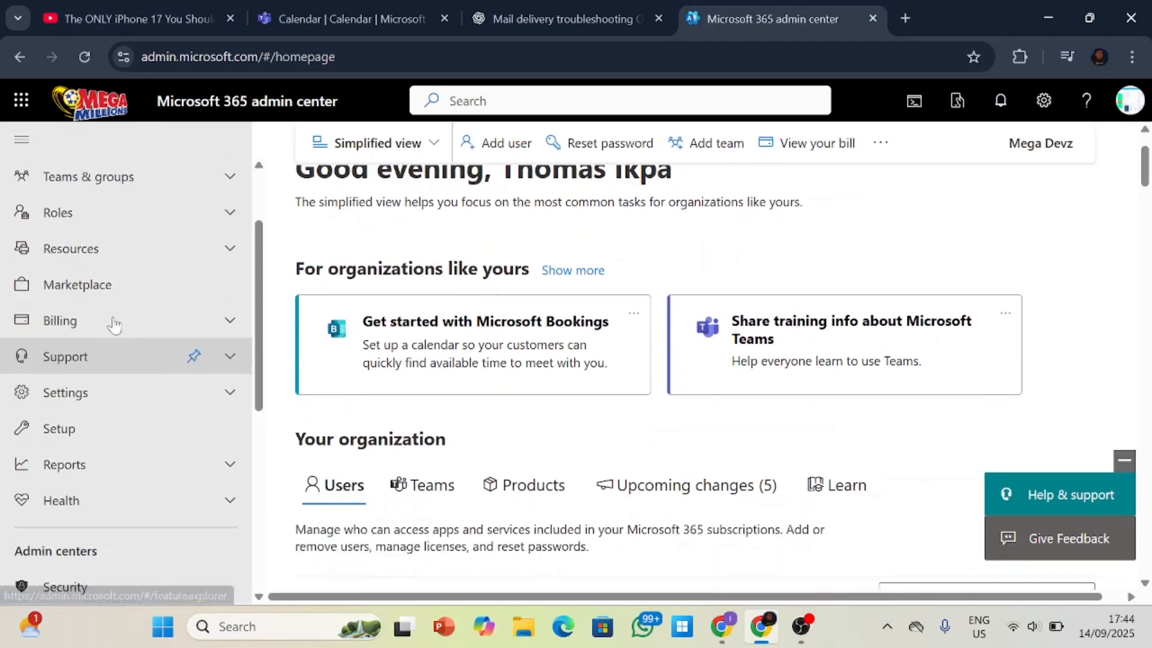
pyautogui.scroll(-1, 119, 308)
pyautogui.scroll(-6, 119, 308)
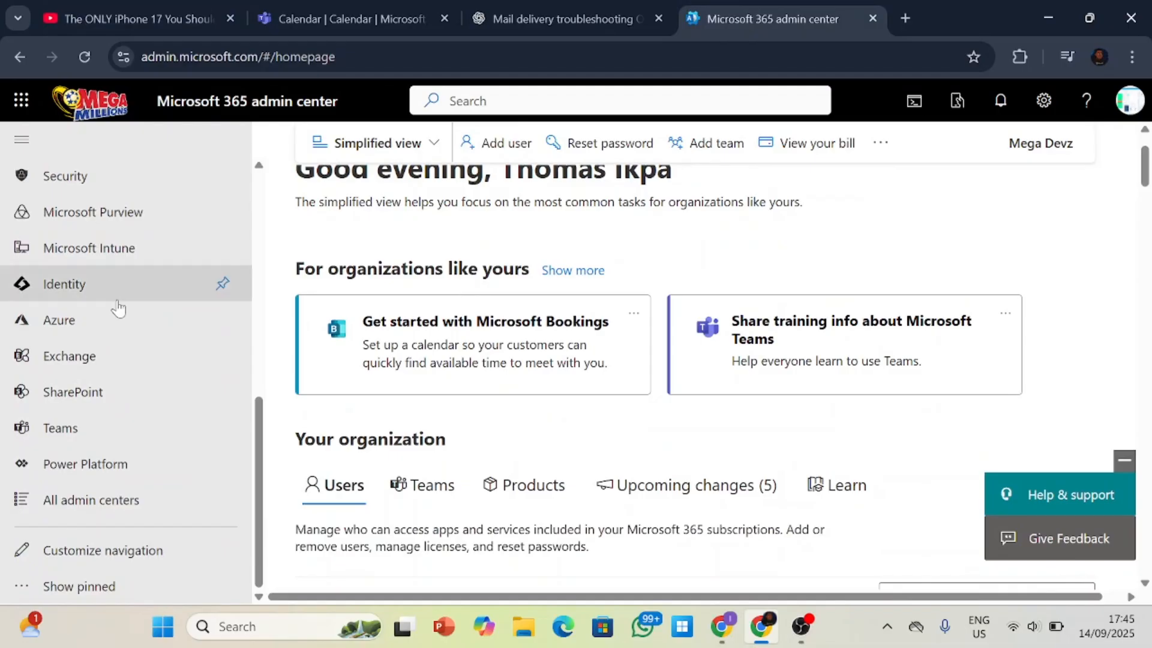
pyautogui.scroll(3, 122, 297)
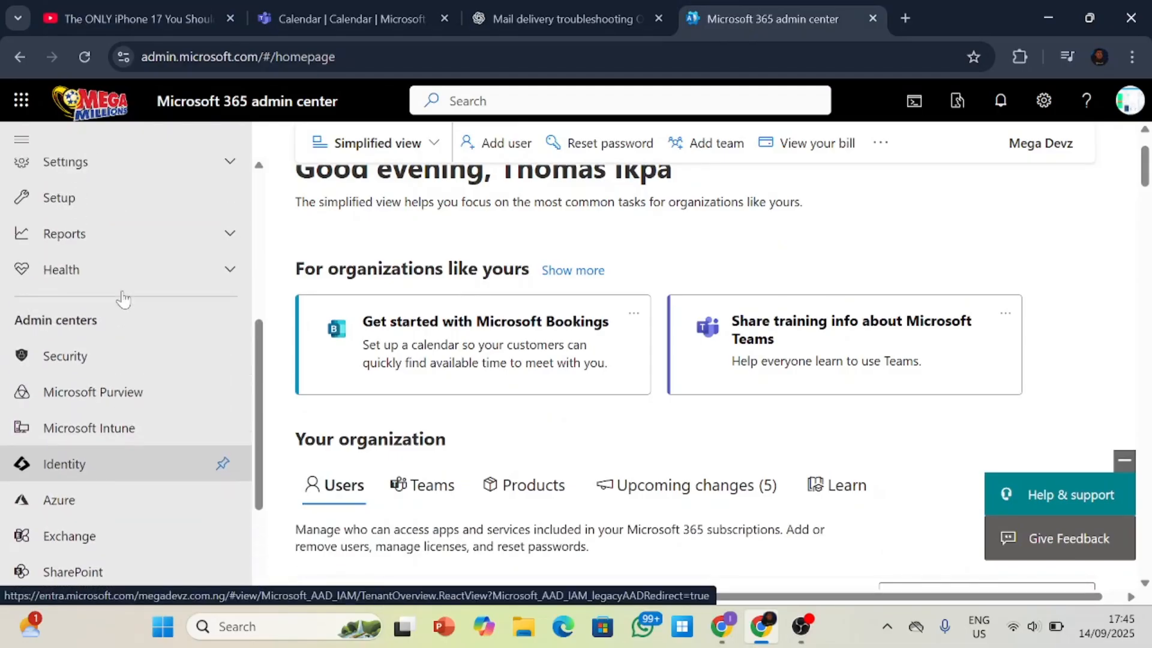
pyautogui.scroll(-3, 123, 298)
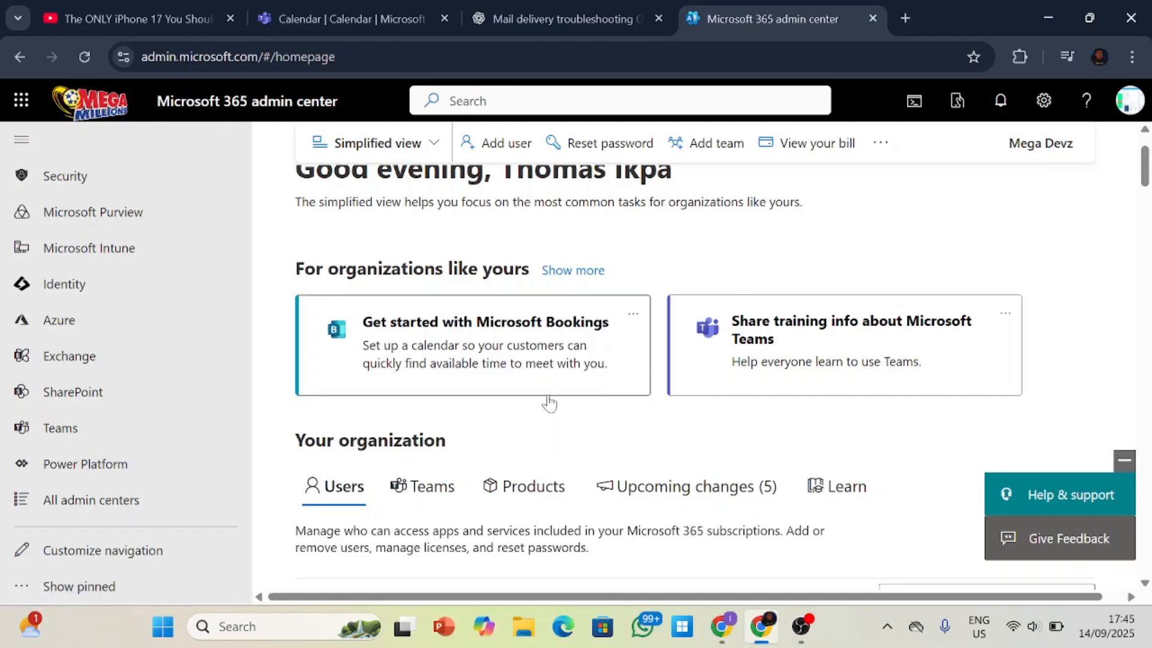
pyautogui.scroll(2, 548, 336)
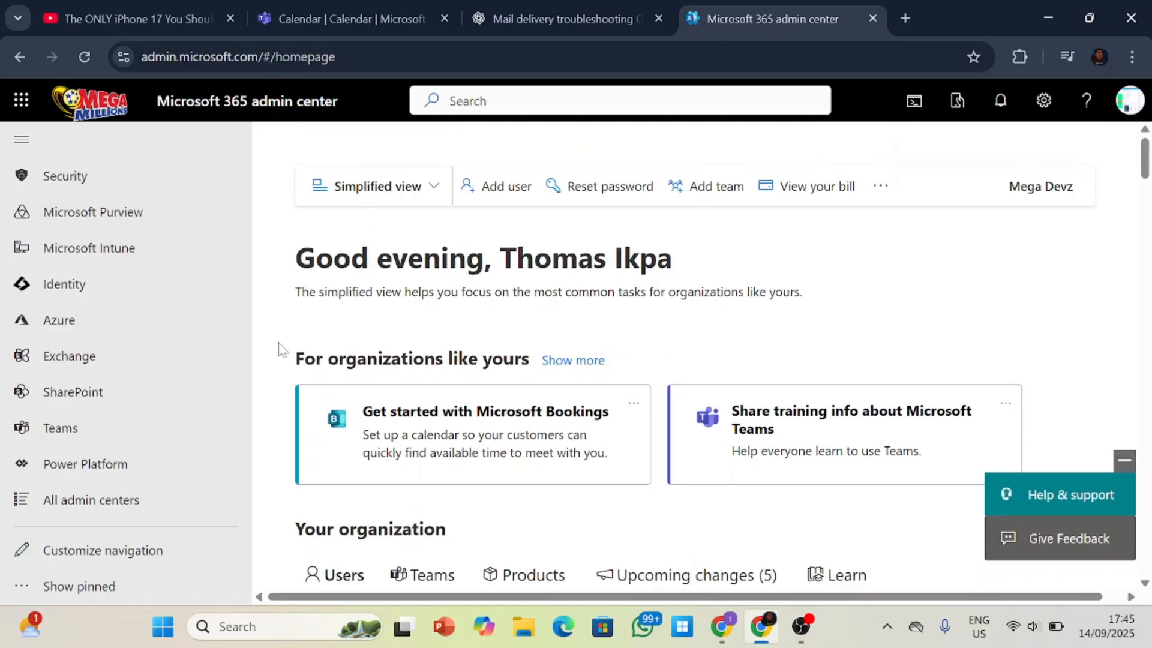
# Review the organization's user list and check the additional actions available for the first user.
pyautogui.scroll(10, 136, 355)
pyautogui.scroll(-8, 801, 394)
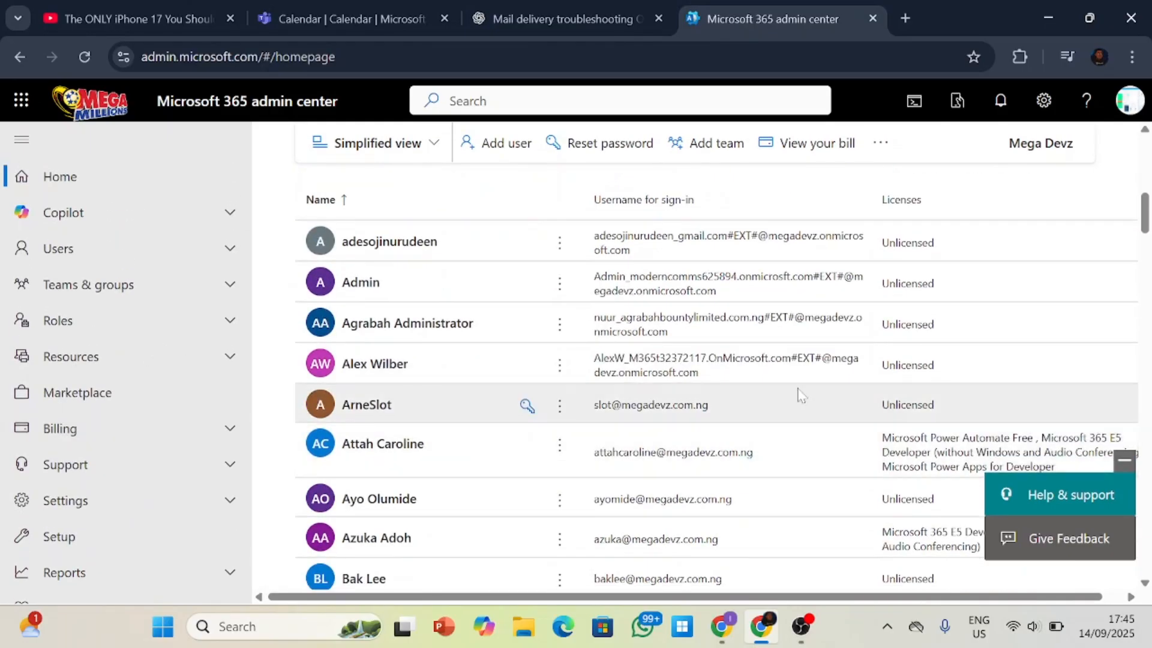
pyautogui.scroll(3, 539, 336)
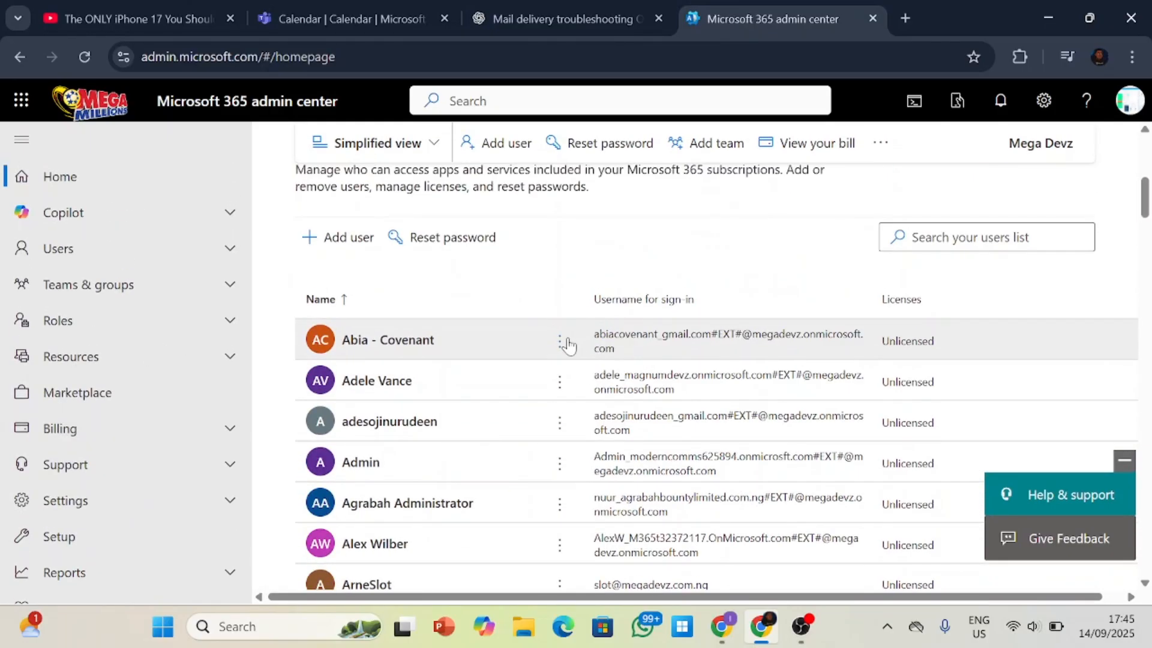
pyautogui.click(561, 342)
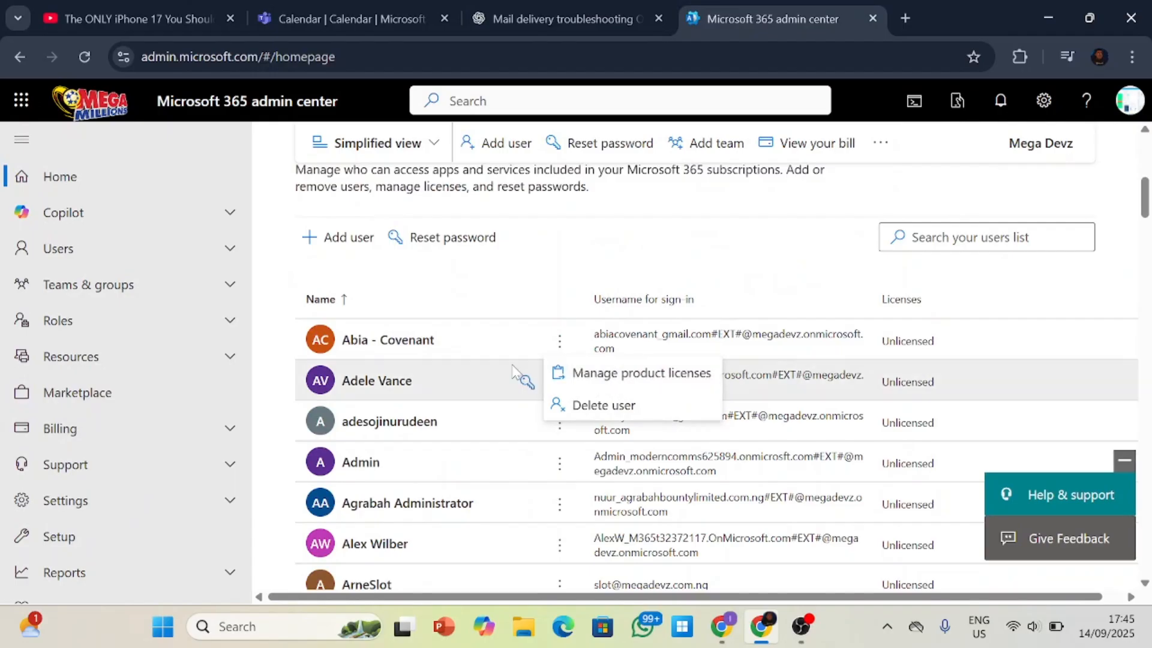
pyautogui.click(521, 262)
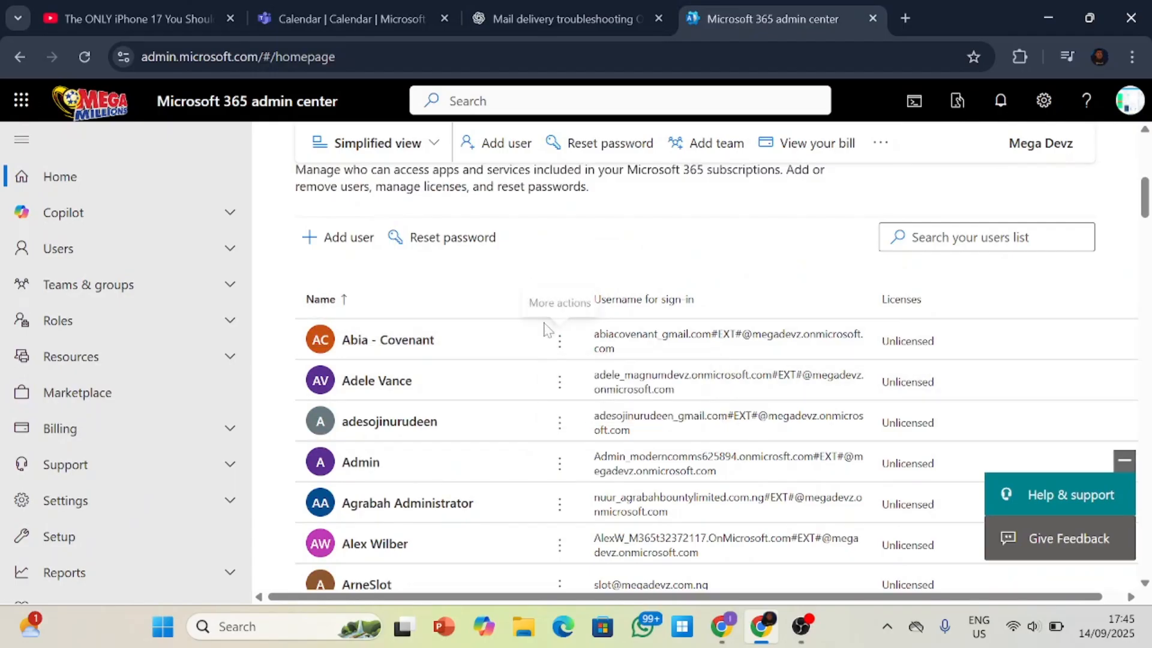
# Open the Exchange admin center from the list of admin centers.
pyautogui.scroll(-1, 187, 360)
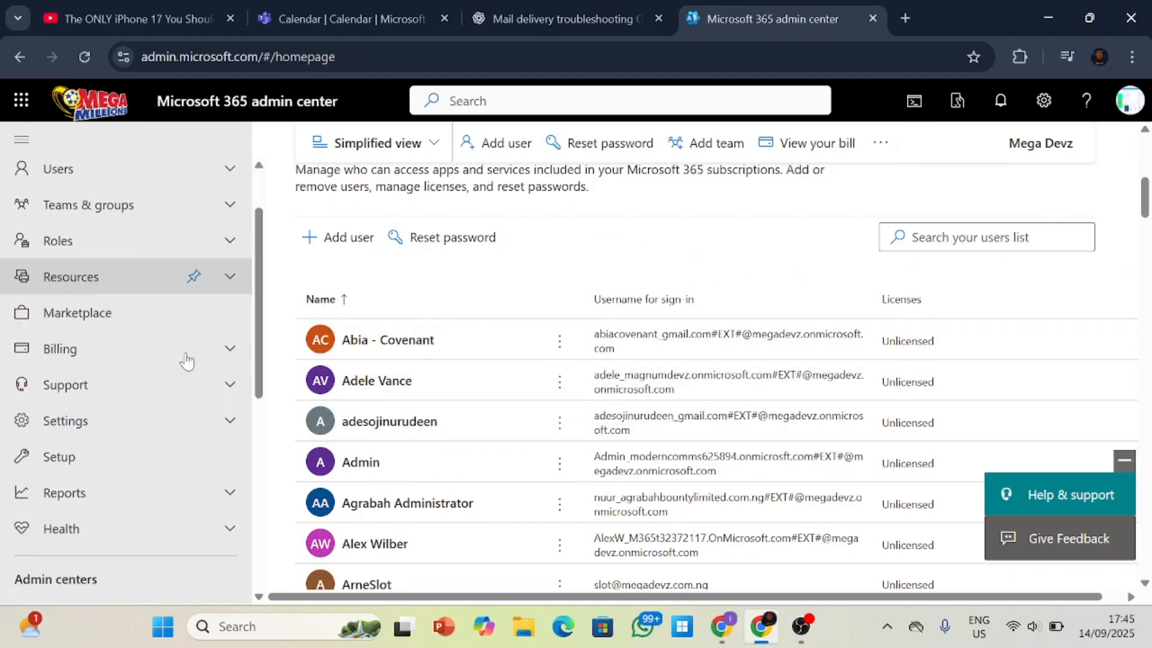
pyautogui.scroll(1, 186, 360)
pyautogui.scroll(-5, 186, 360)
pyautogui.scroll(3, 185, 348)
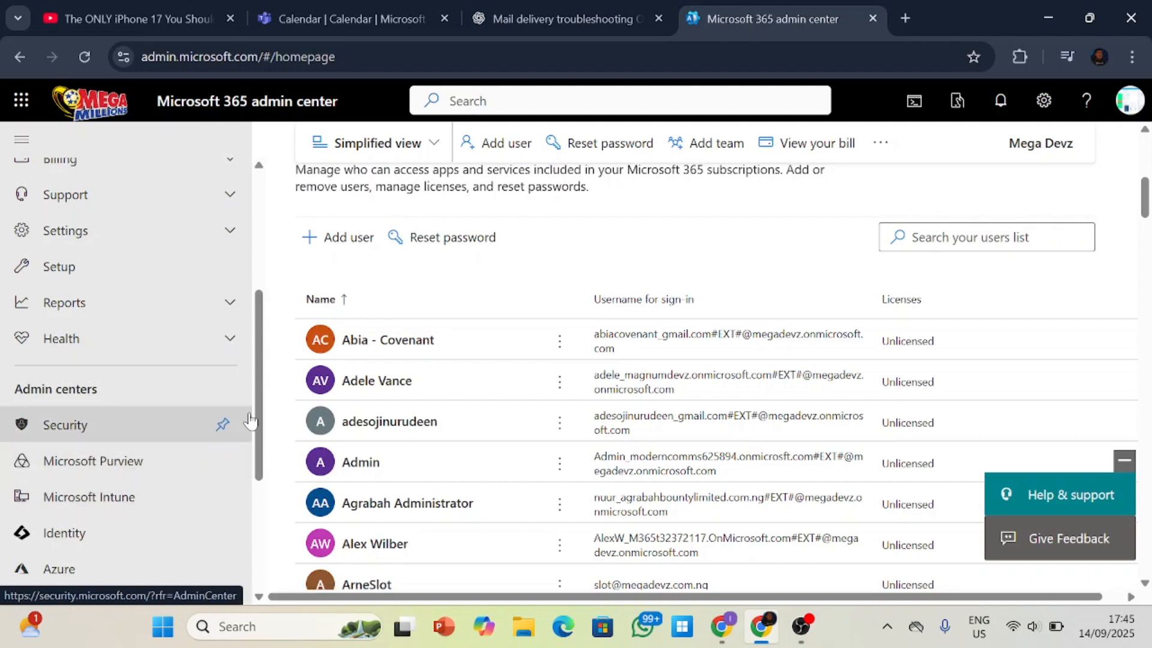
pyautogui.scroll(-2, 252, 453)
pyautogui.scroll(-2, 252, 462)
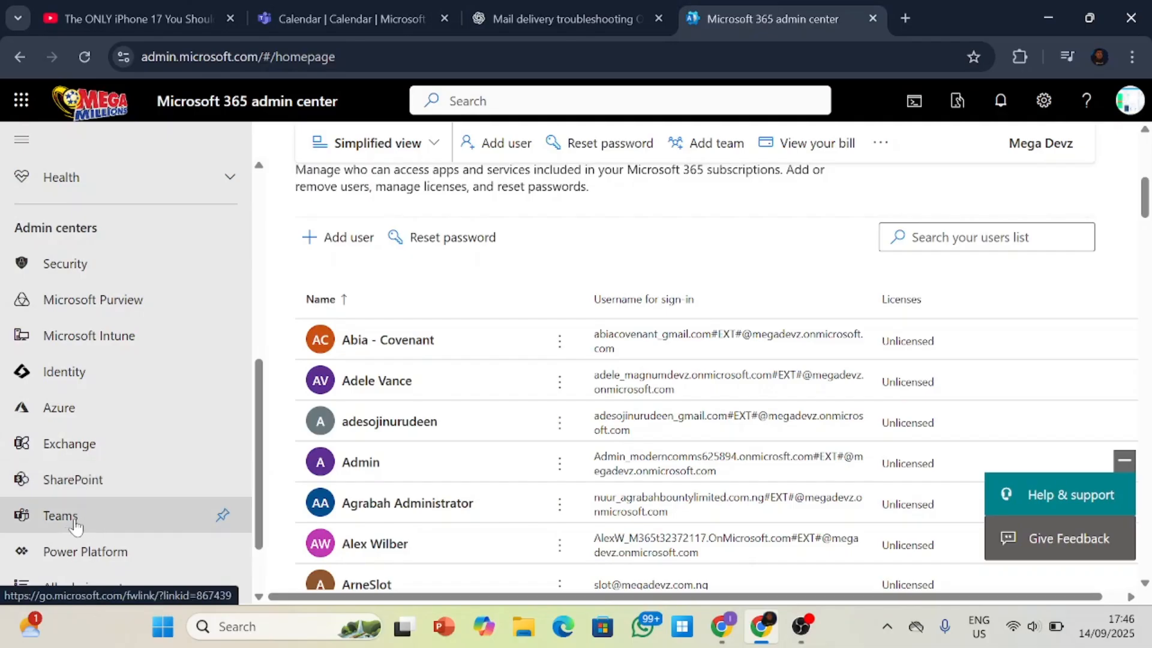
pyautogui.click(82, 442)
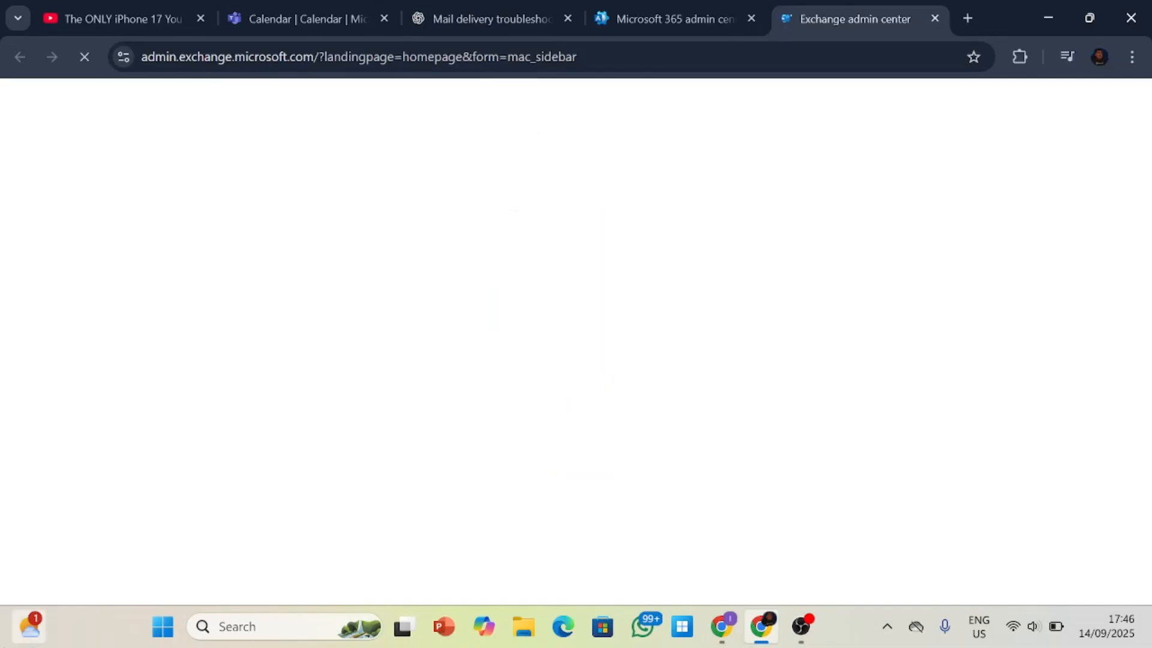
pyautogui.moveTo(30, 626)
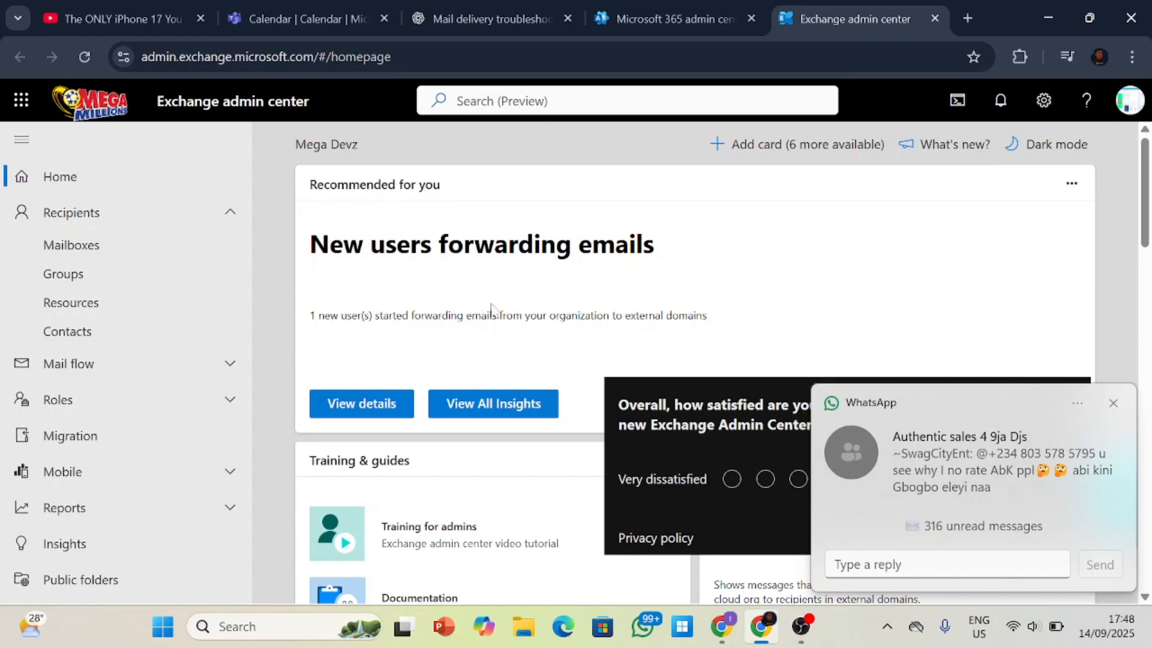
# Dismiss the WhatsApp notifications and the satisfaction survey covering the Exchange home page.
pyautogui.click(1113, 403)
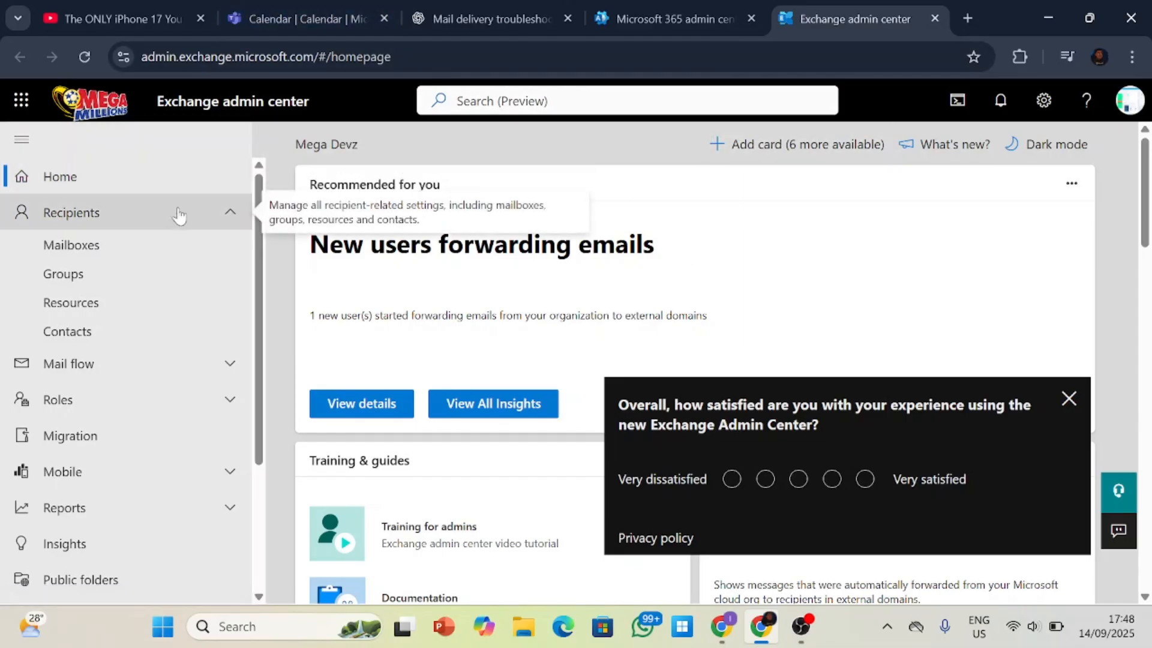
pyautogui.click(1068, 398)
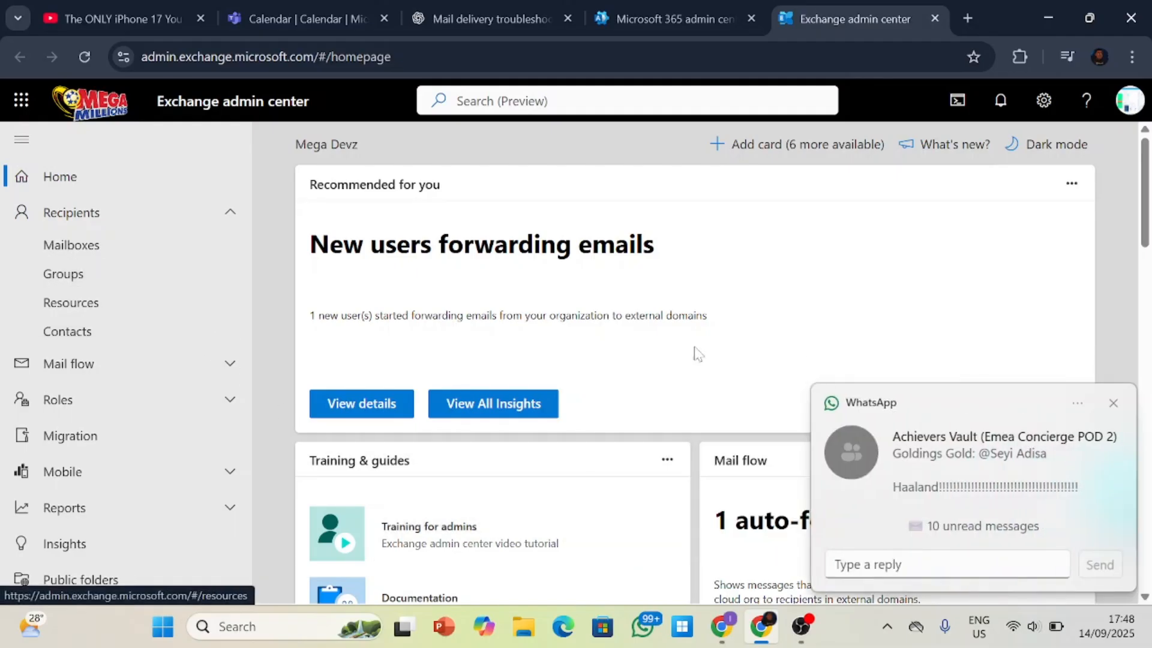
pyautogui.click(1112, 402)
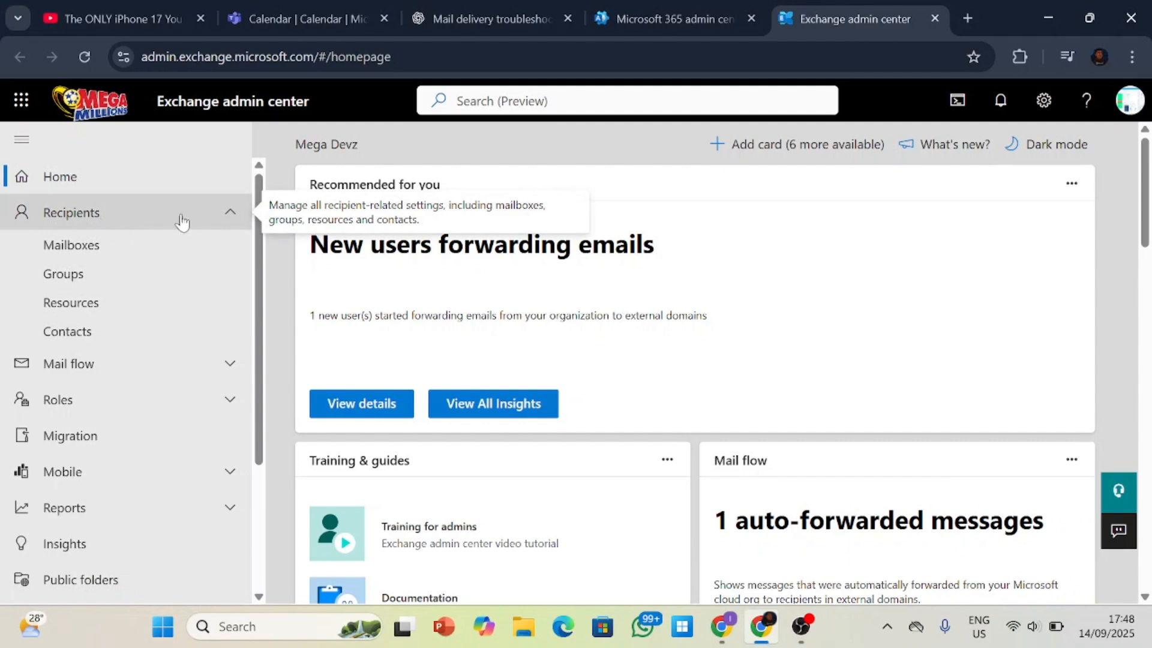
pyautogui.scroll(-3, 150, 288)
pyautogui.scroll(3, 129, 324)
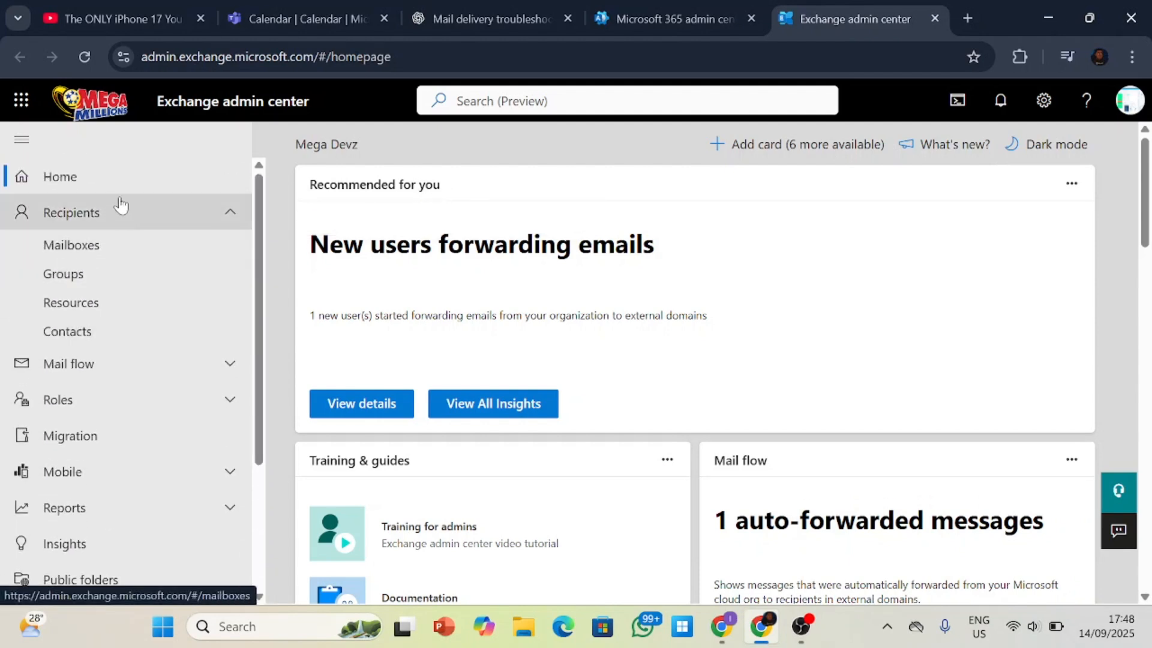
pyautogui.scroll(-3, 134, 286)
pyautogui.scroll(1, 135, 310)
pyautogui.scroll(2, 129, 232)
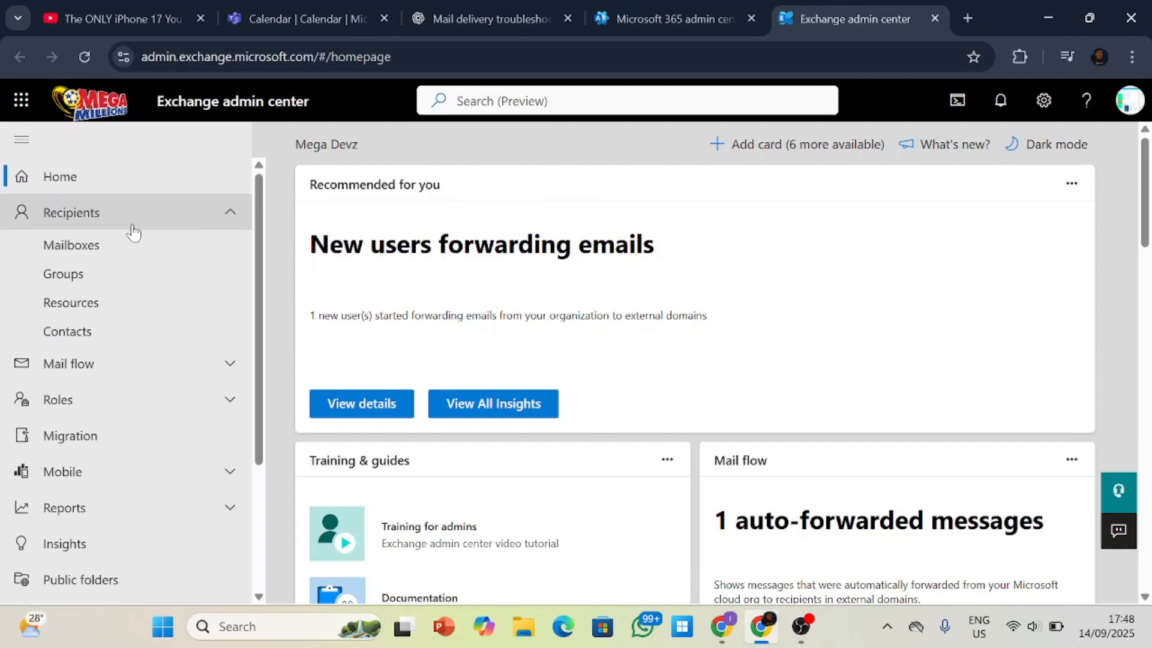
pyautogui.scroll(-1, 129, 232)
pyautogui.scroll(1, 120, 222)
# Expand the Recipients section and open its Mailboxes page.
pyautogui.click(120, 220)
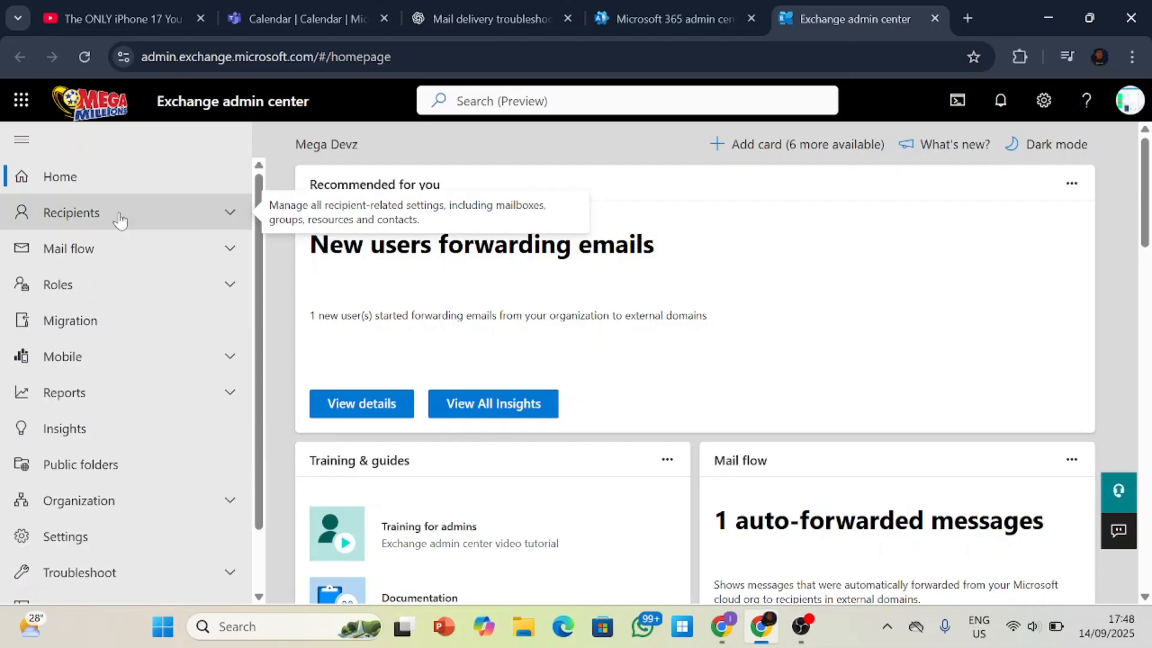
pyautogui.click(120, 220)
pyautogui.click(120, 220)
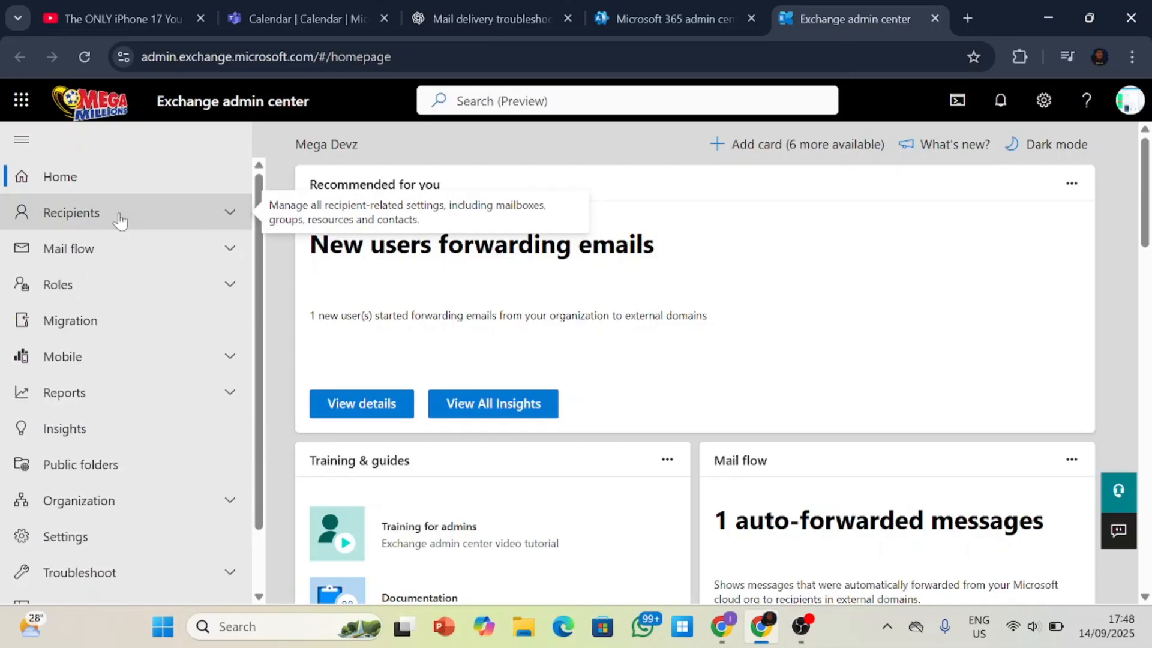
pyautogui.click(235, 220)
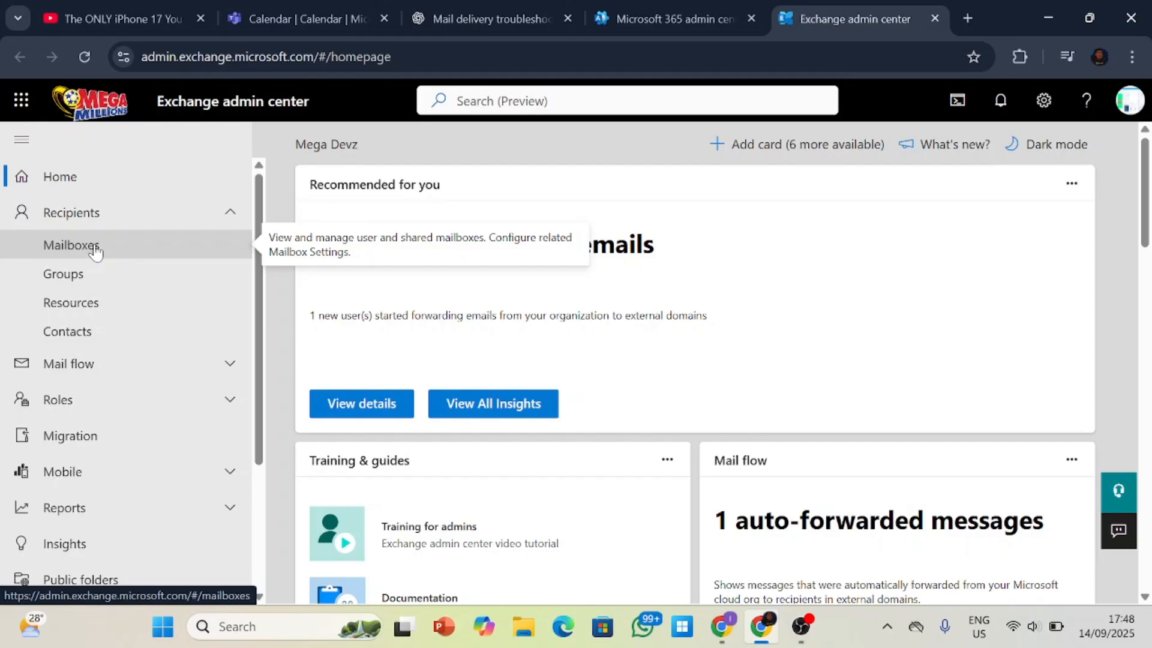
pyautogui.click(95, 249)
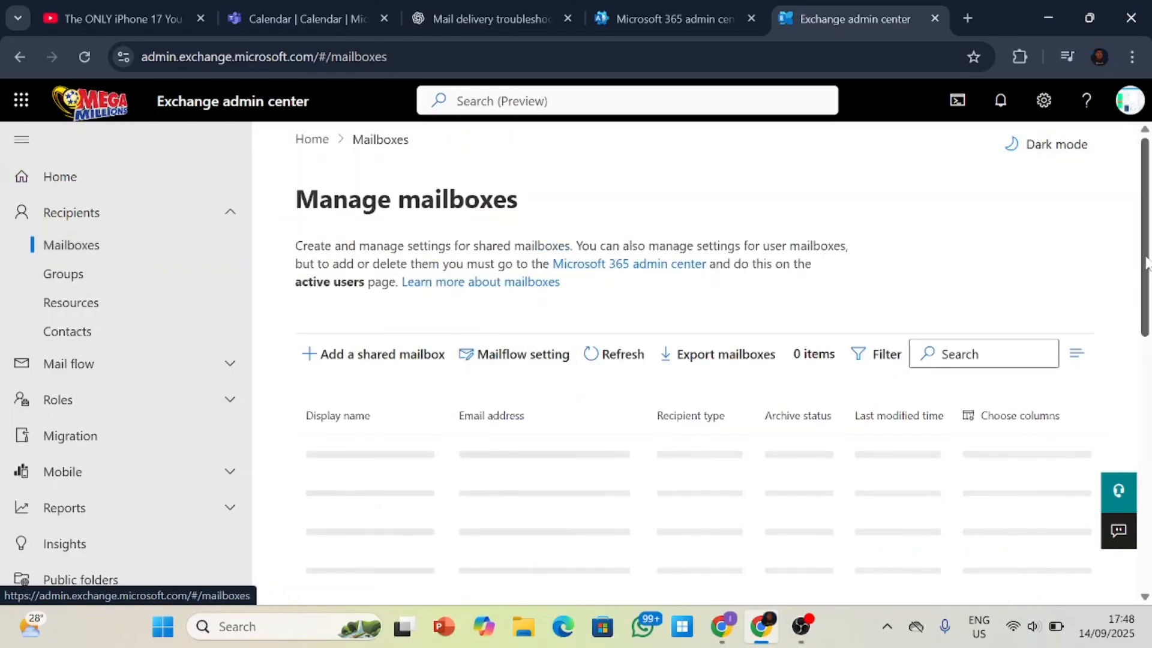
# Examine the mailbox list, including each mailbox's email address, recipient type and archive status.
pyautogui.scroll(-2, 1146, 262)
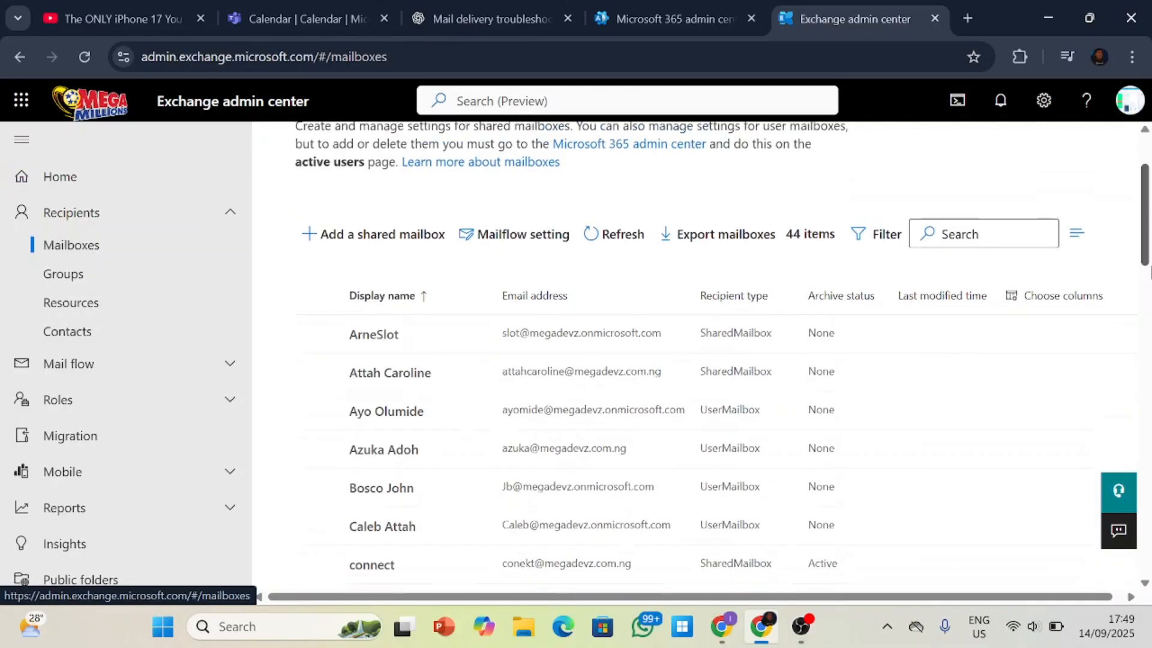
pyautogui.moveTo(1151, 267)
pyautogui.mouseDown()
pyautogui.moveTo(1151, 289)
pyautogui.moveTo(1148, 248)
pyautogui.mouseUp()
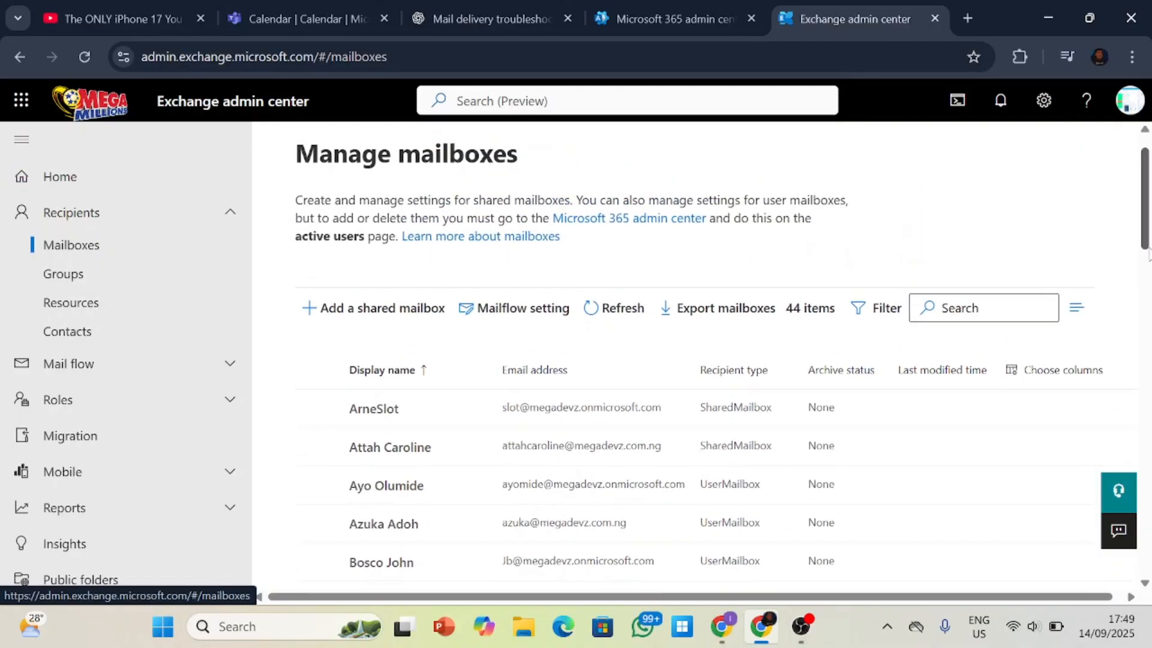
pyautogui.scroll(-1, 476, 428)
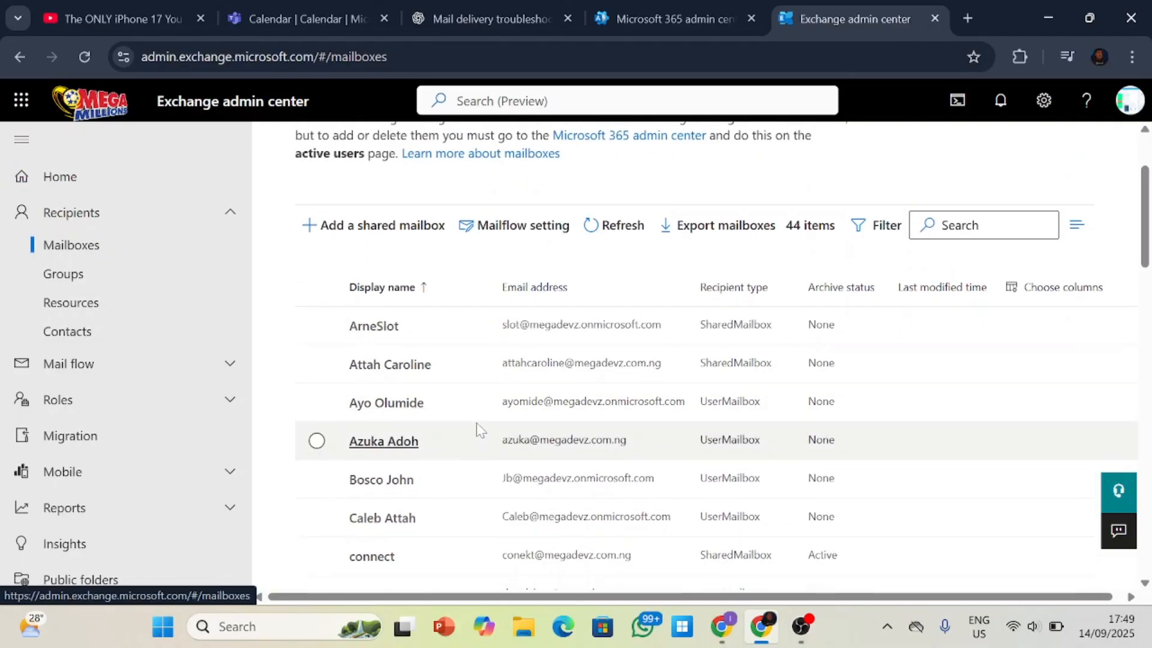
pyautogui.scroll(-10, 476, 427)
pyautogui.scroll(2, 475, 427)
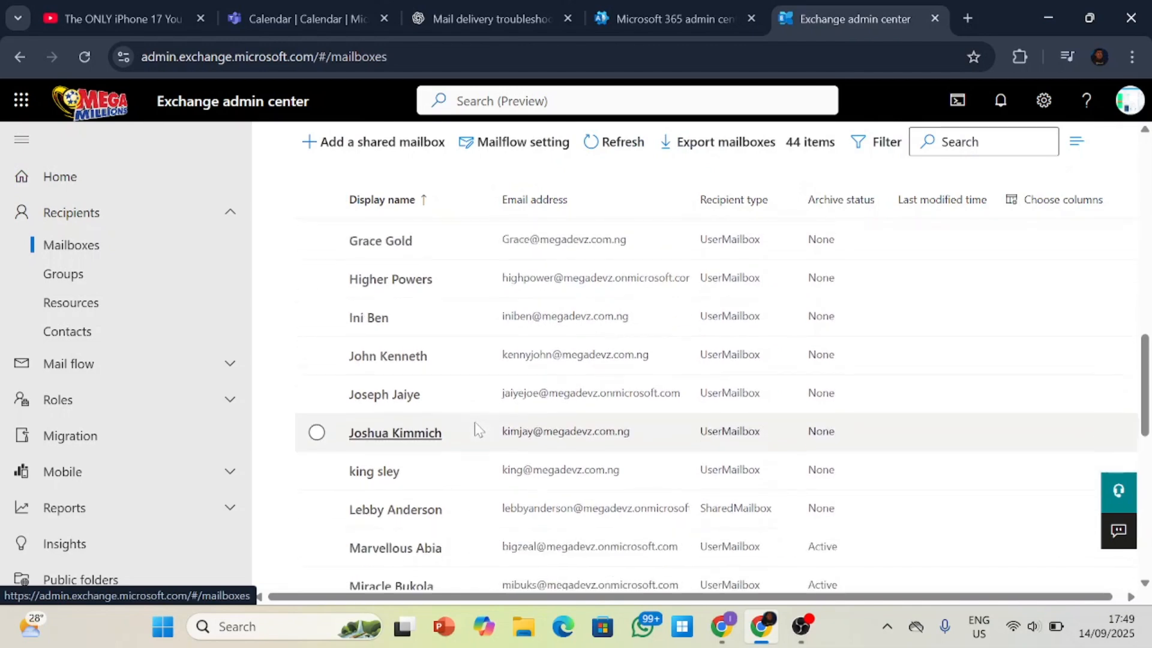
pyautogui.scroll(-2, 474, 429)
pyautogui.scroll(10, 474, 429)
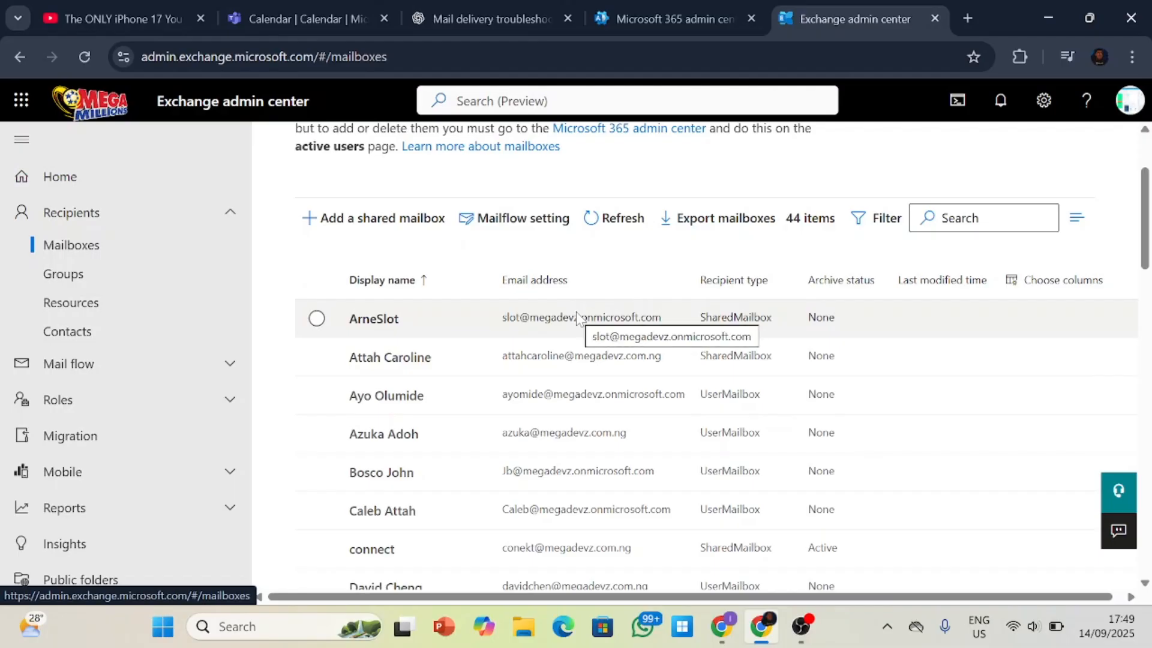
pyautogui.scroll(-8, 579, 324)
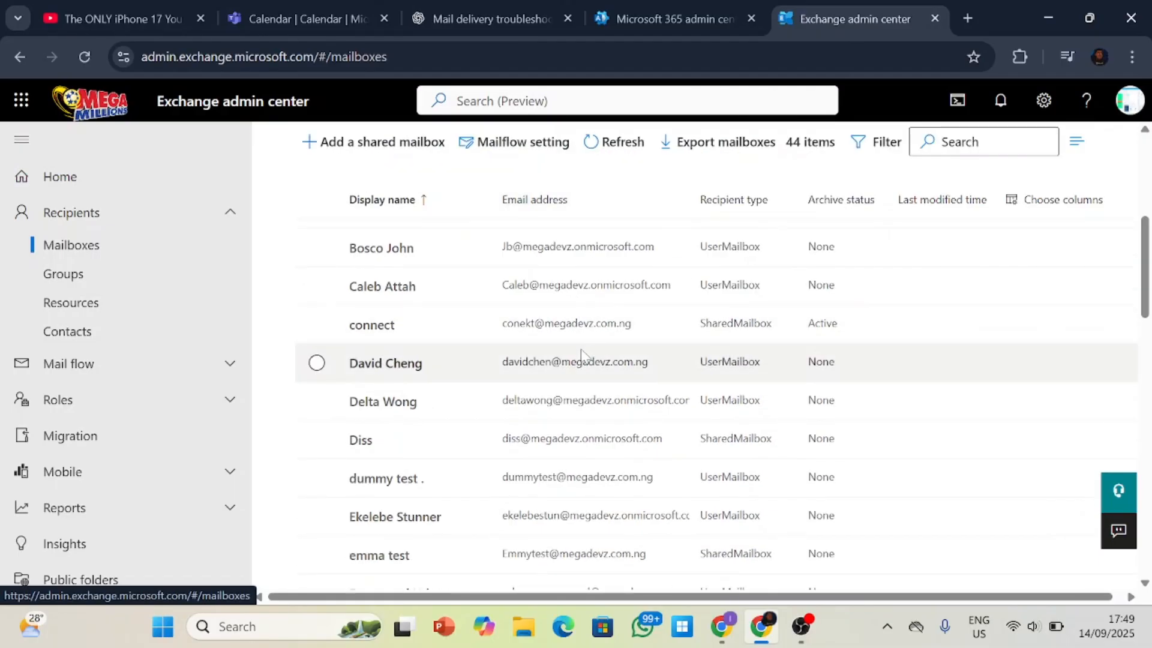
pyautogui.scroll(-5, 585, 356)
pyautogui.scroll(10, 579, 355)
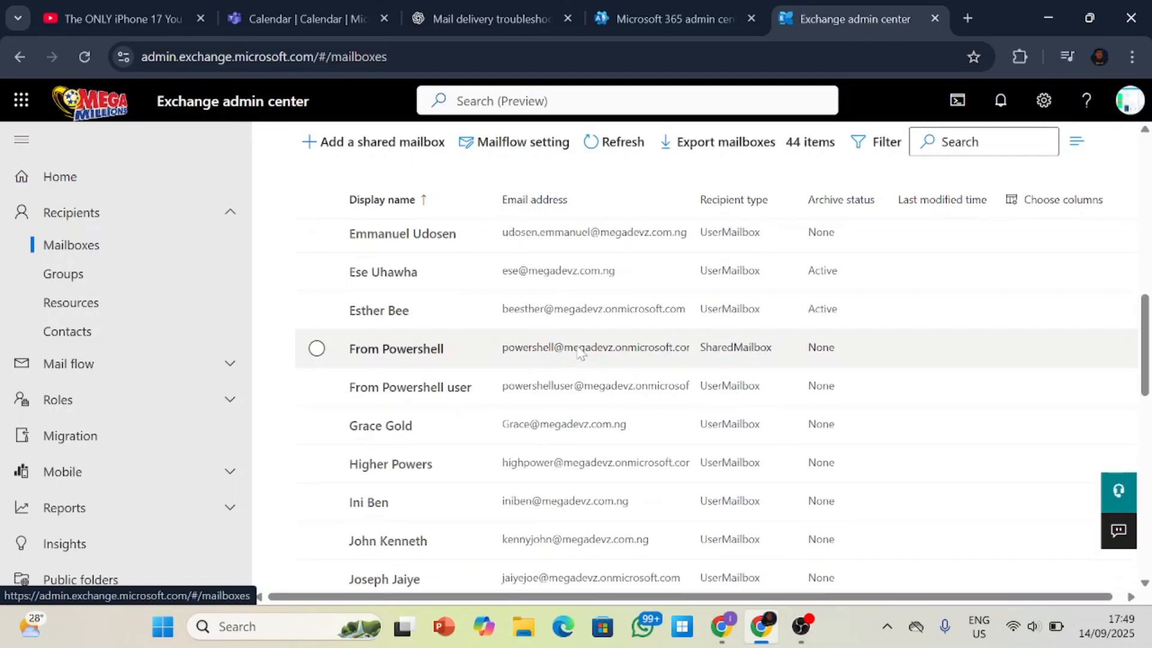
# Switch back to the Microsoft 365 admin center and open the list of active users.
pyautogui.click(667, 11)
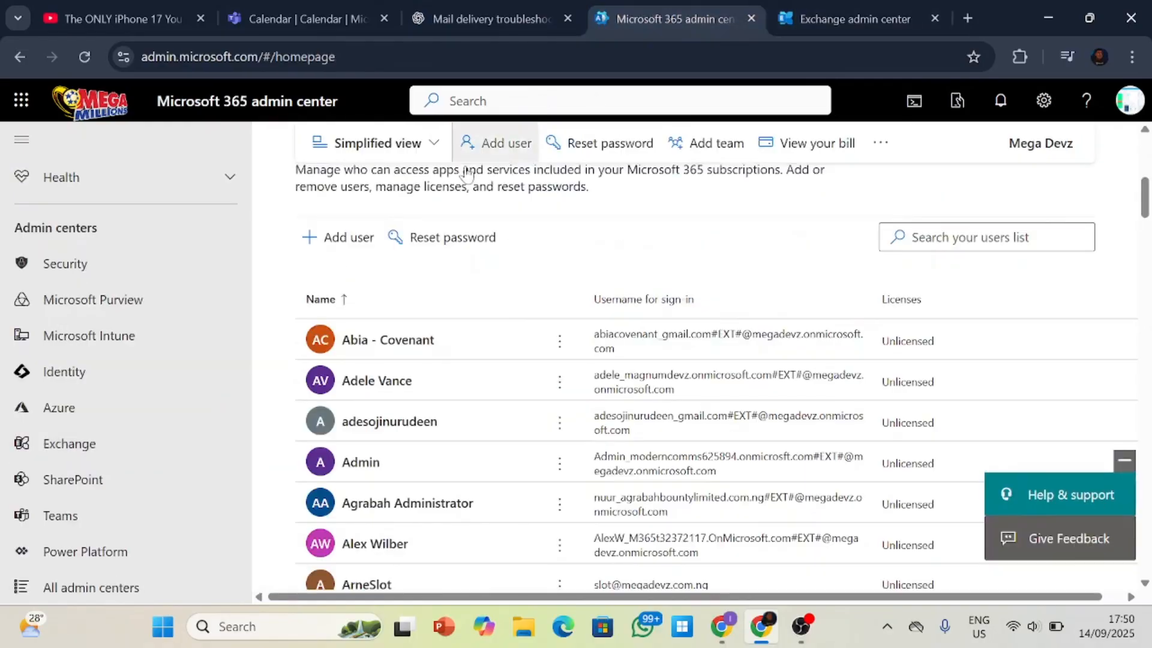
pyautogui.scroll(10, 98, 320)
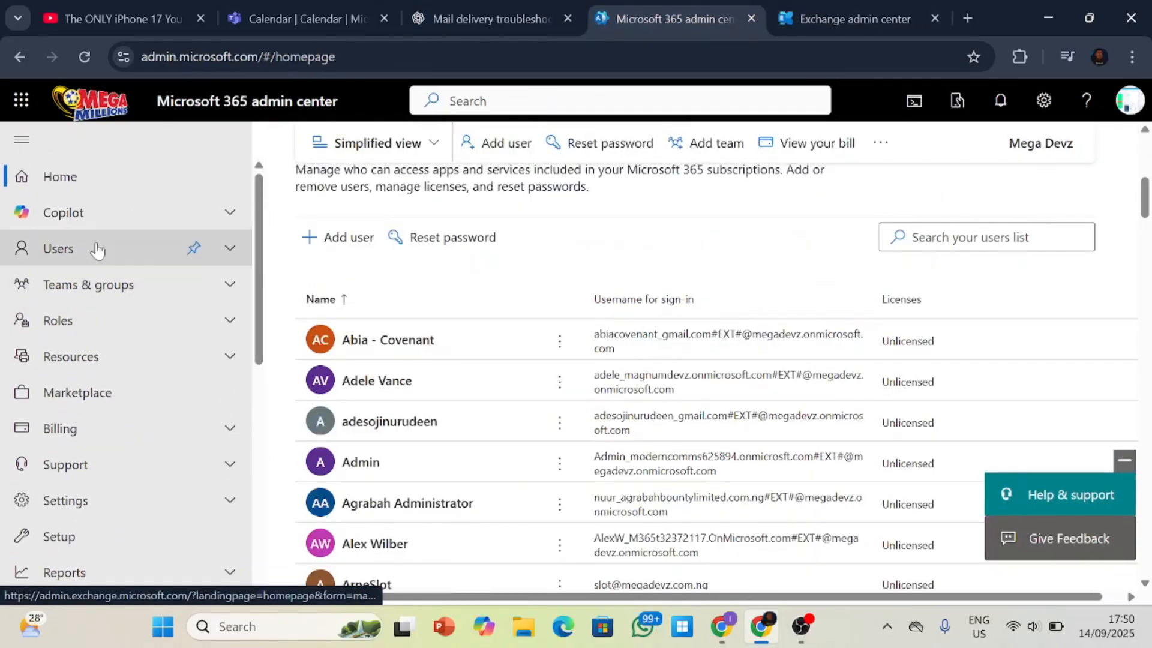
pyautogui.click(99, 264)
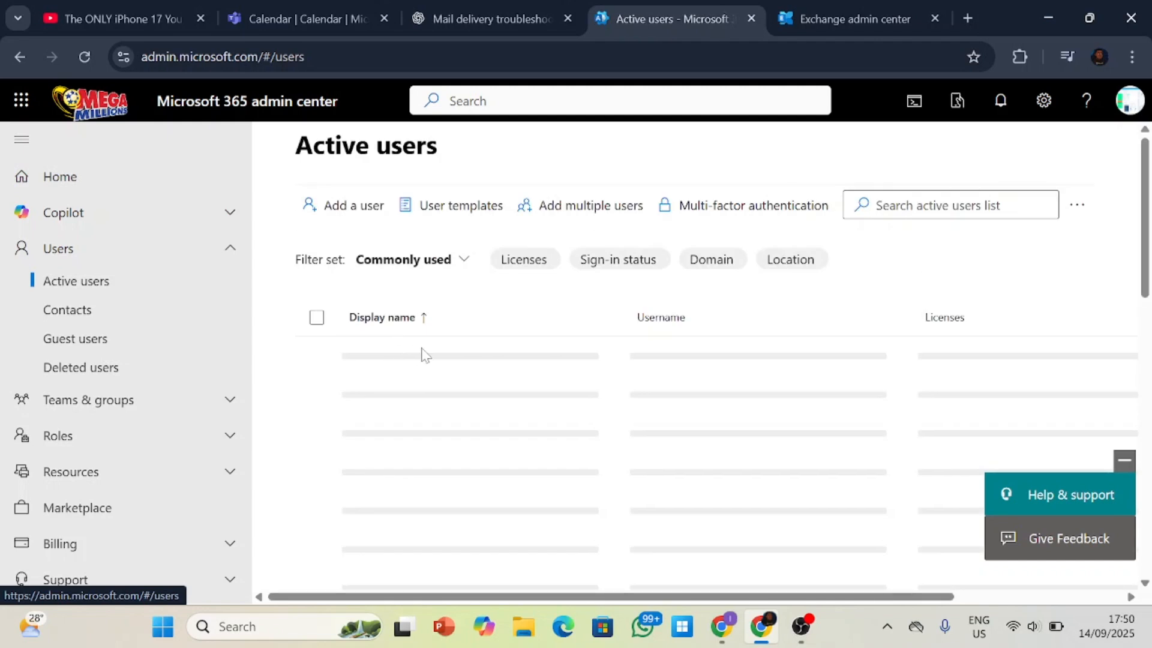
pyautogui.scroll(-2, 478, 345)
pyautogui.scroll(6, 478, 343)
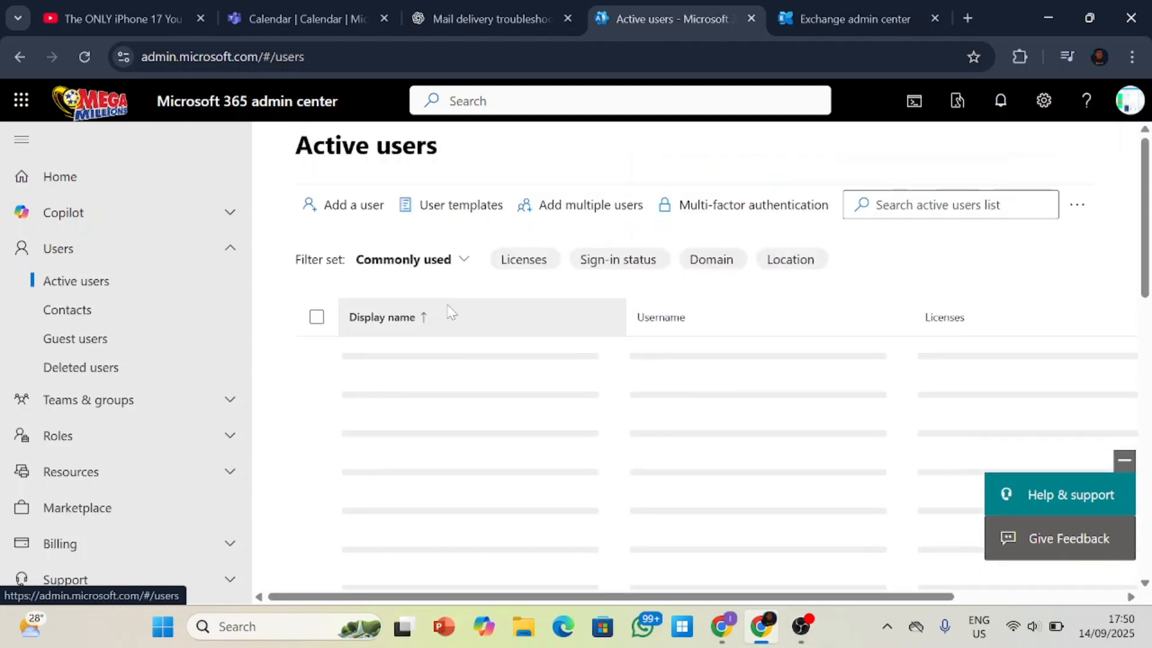
pyautogui.scroll(-2, 448, 309)
pyautogui.scroll(1, 441, 315)
pyautogui.scroll(1, 444, 323)
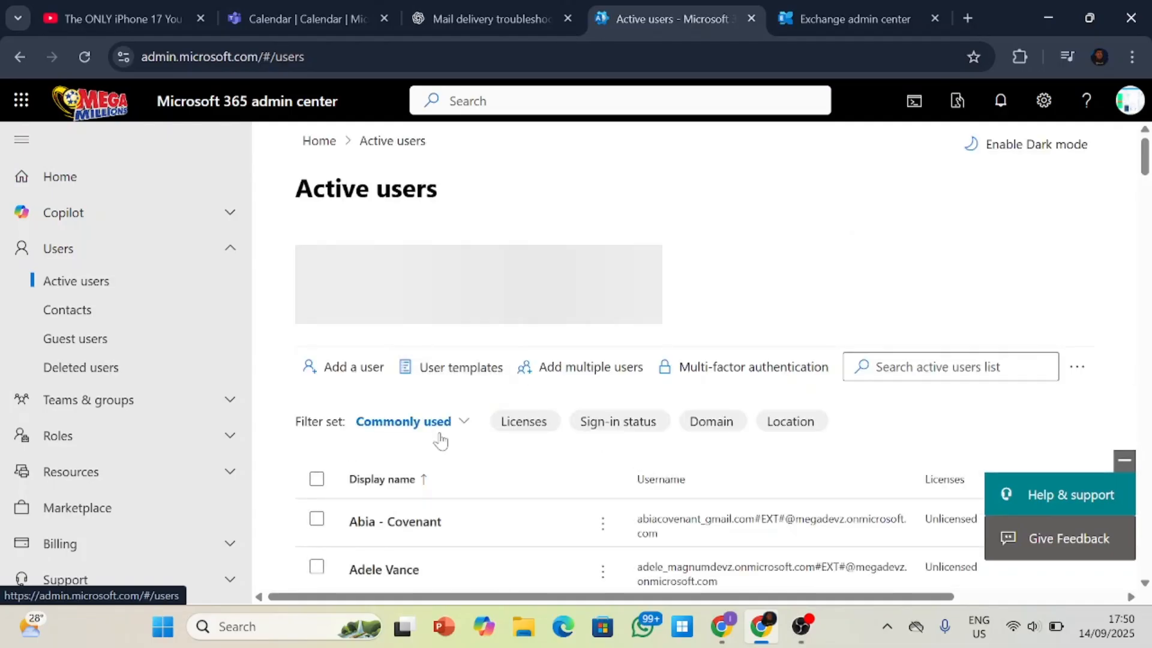
# Compare the mailbox list in the Exchange admin center with the active users list in the Microsoft 365 admin center.
pyautogui.click(857, 8)
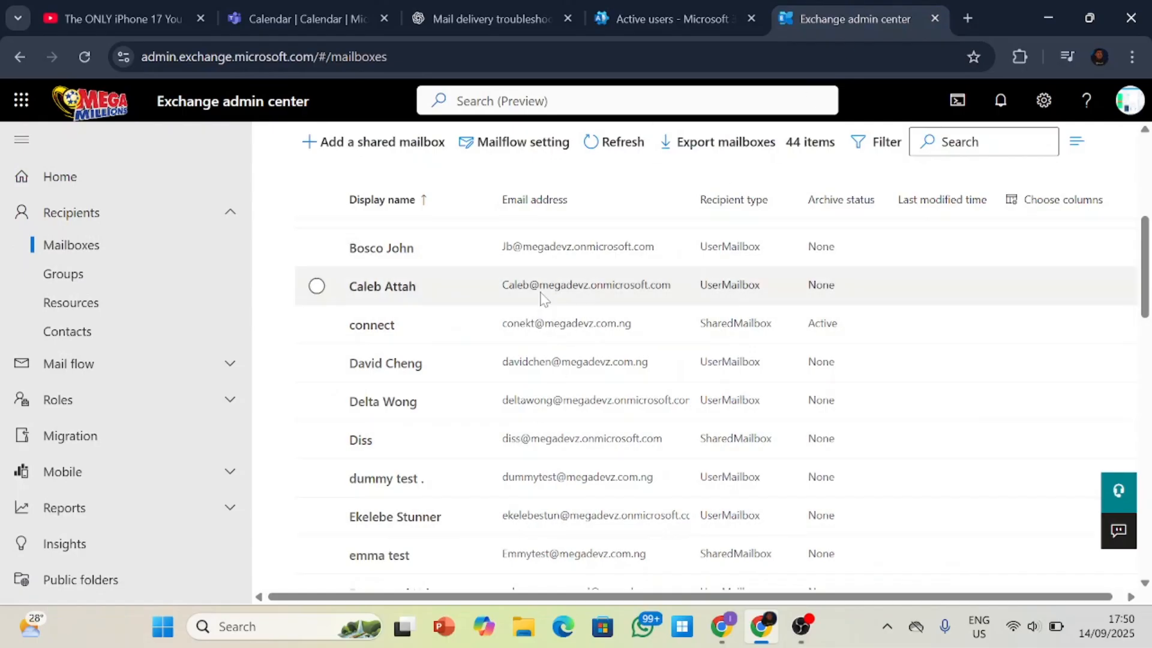
pyautogui.click(614, 12)
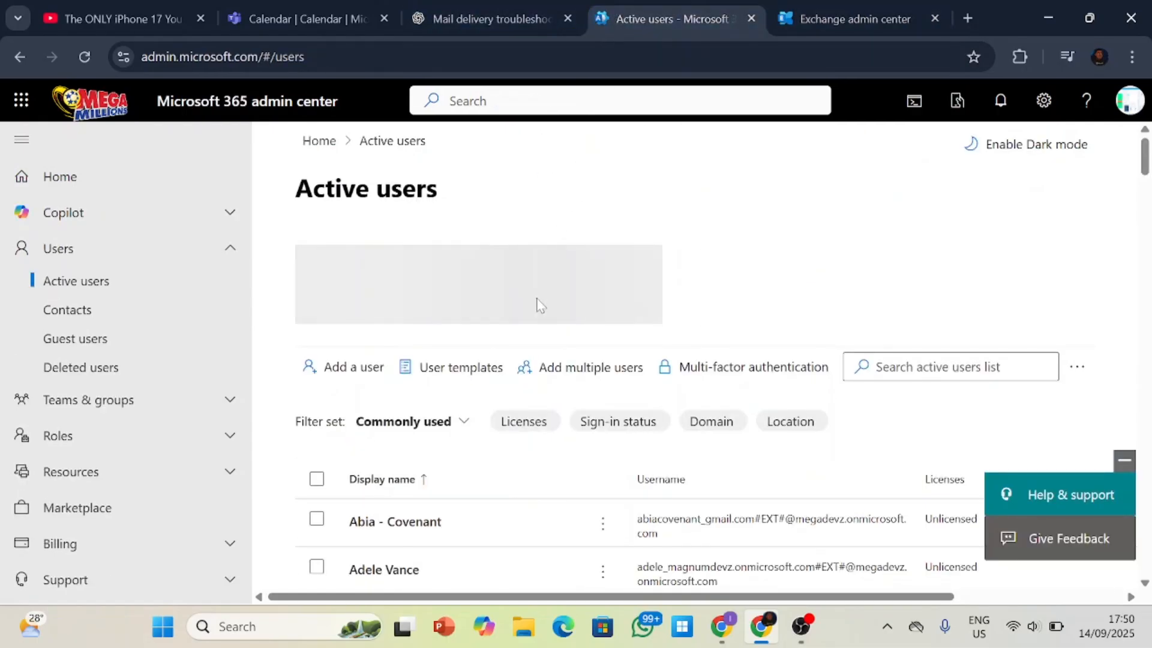
pyautogui.scroll(-3, 568, 426)
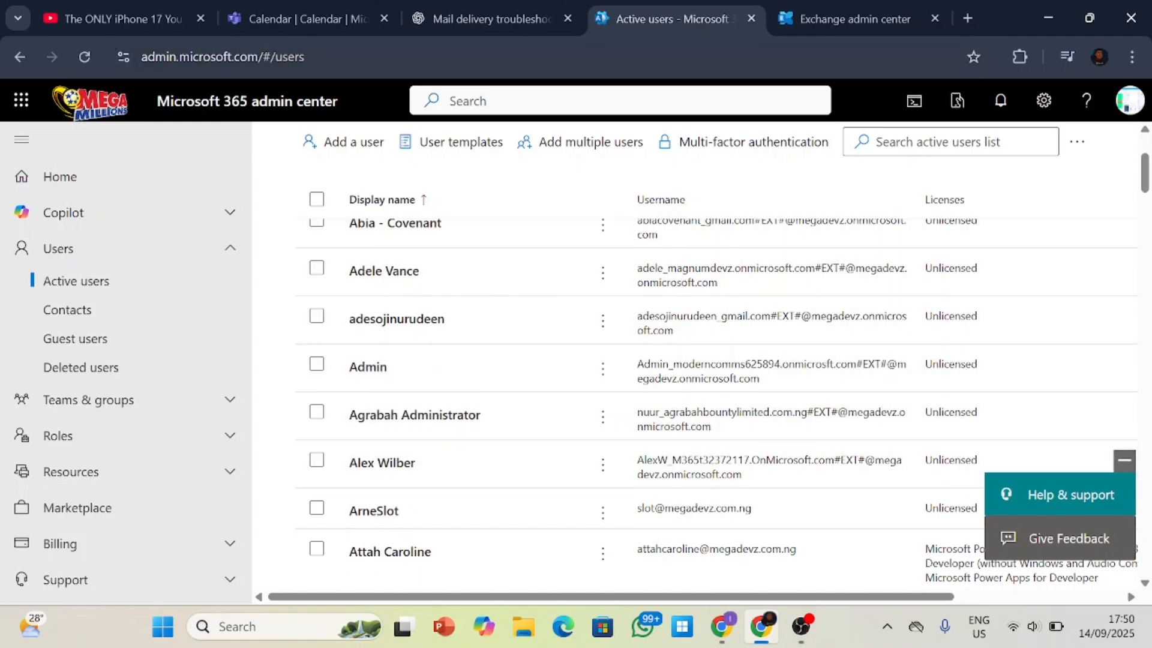
pyautogui.click(814, 24)
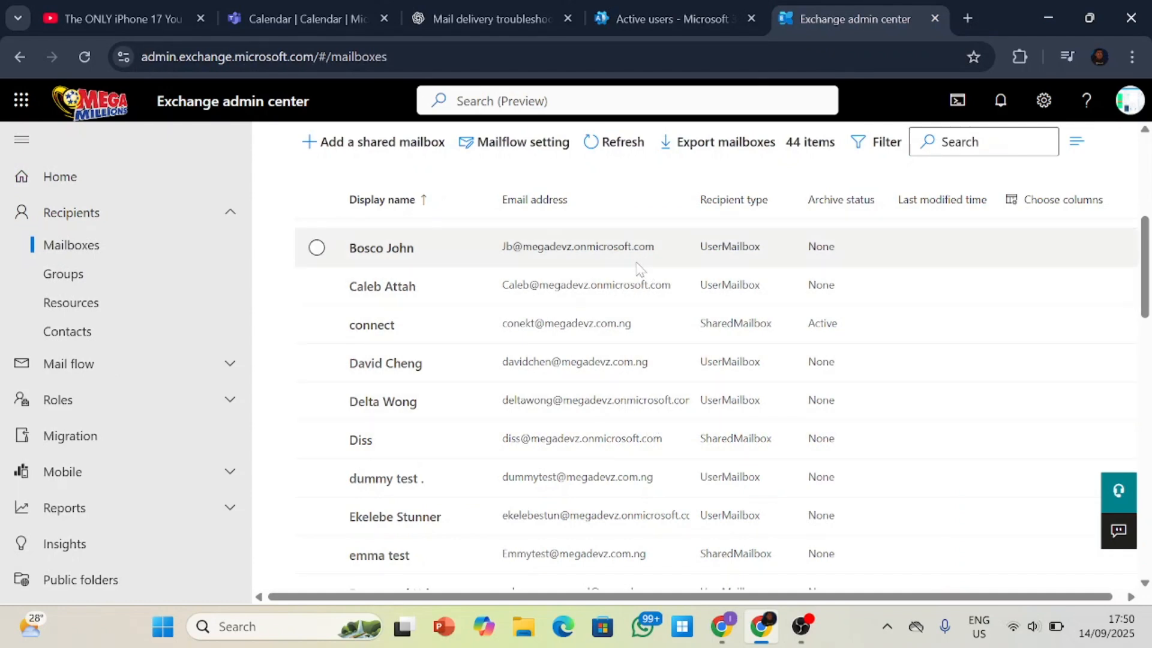
pyautogui.scroll(-5, 636, 276)
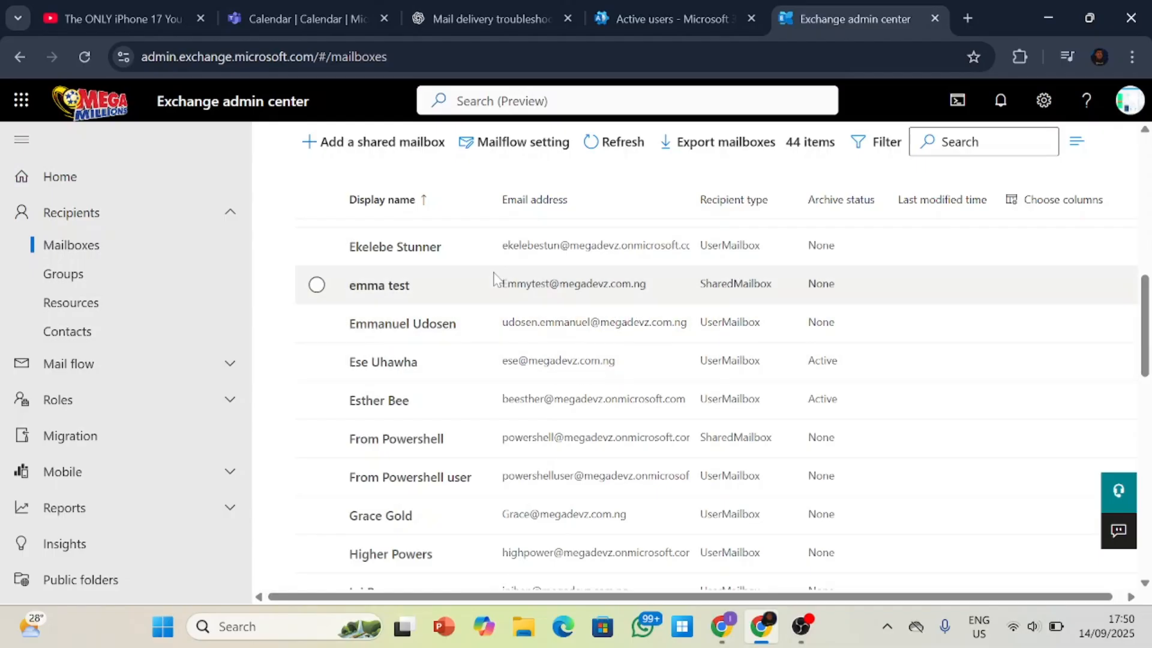
pyautogui.scroll(2, 489, 285)
pyautogui.scroll(-2, 474, 183)
pyautogui.scroll(10, 473, 183)
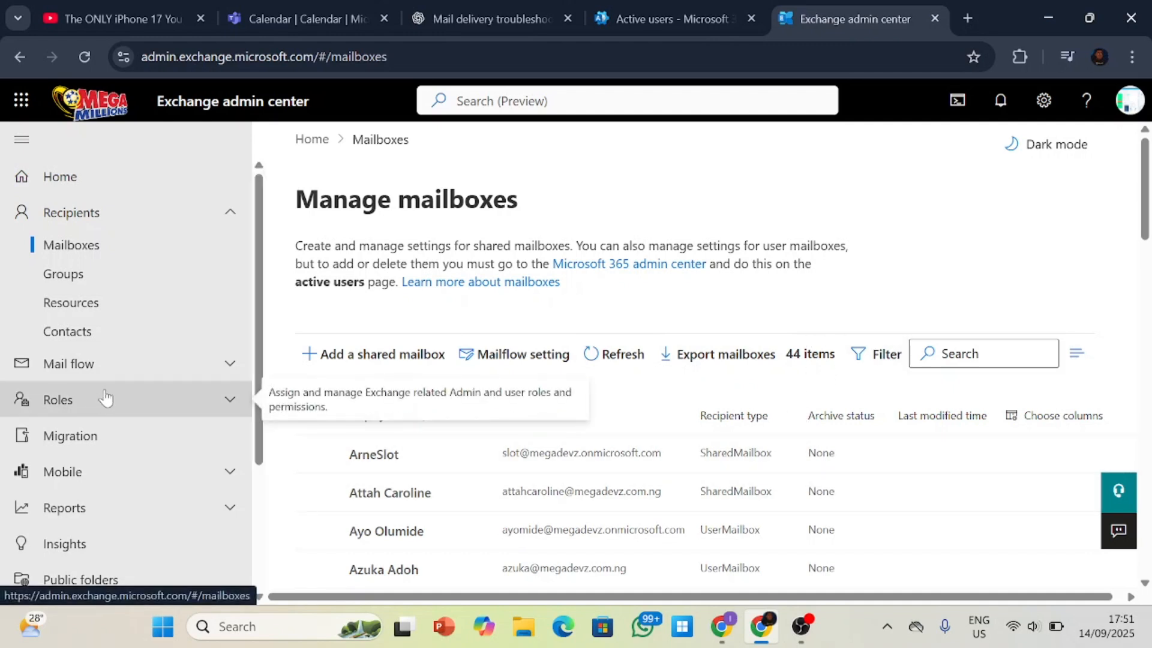
# Open the Exchange recipient groups, and for comparison the Active teams & groups page in the Microsoft 365 admin center.
pyautogui.click(78, 279)
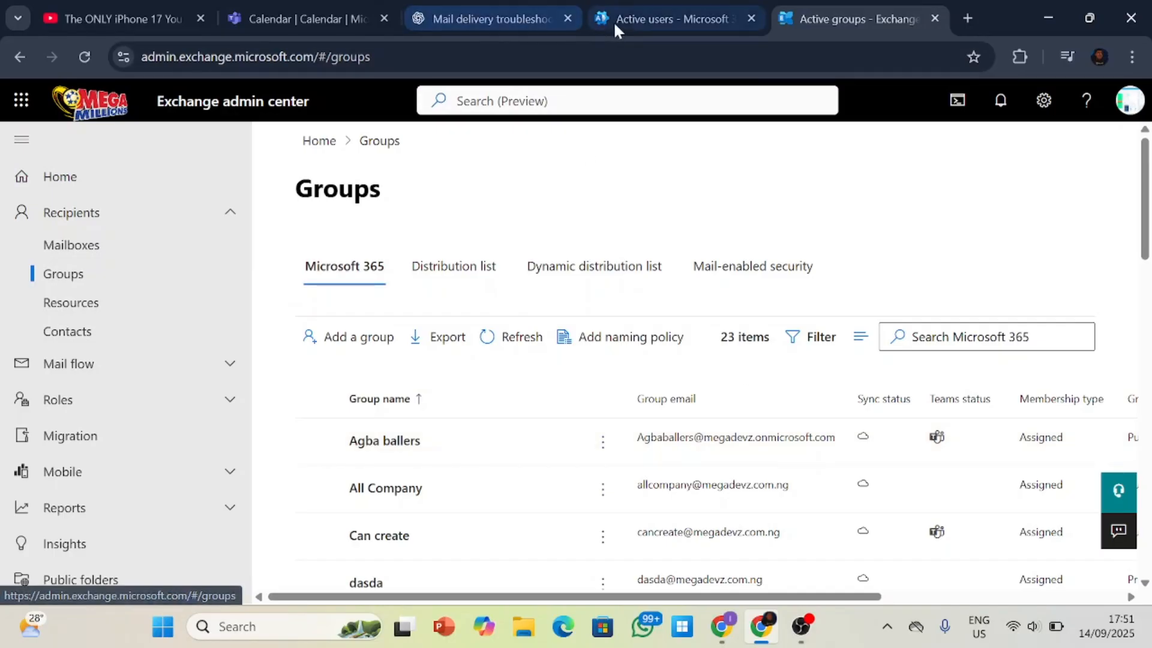
pyautogui.click(635, 9)
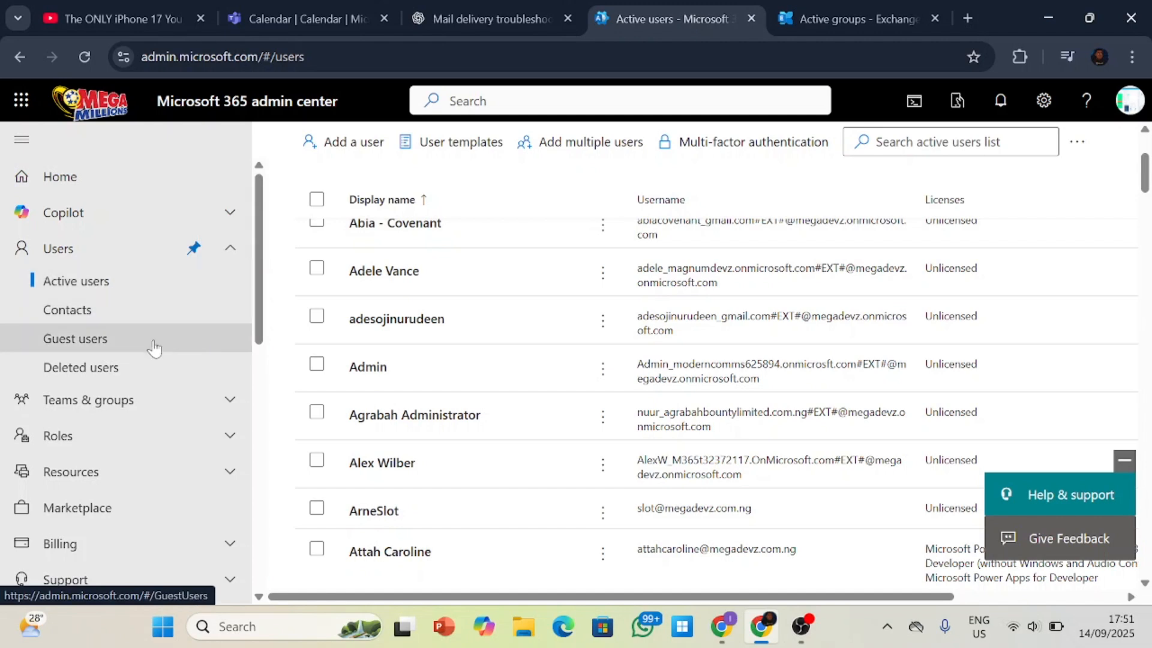
pyautogui.click(120, 399)
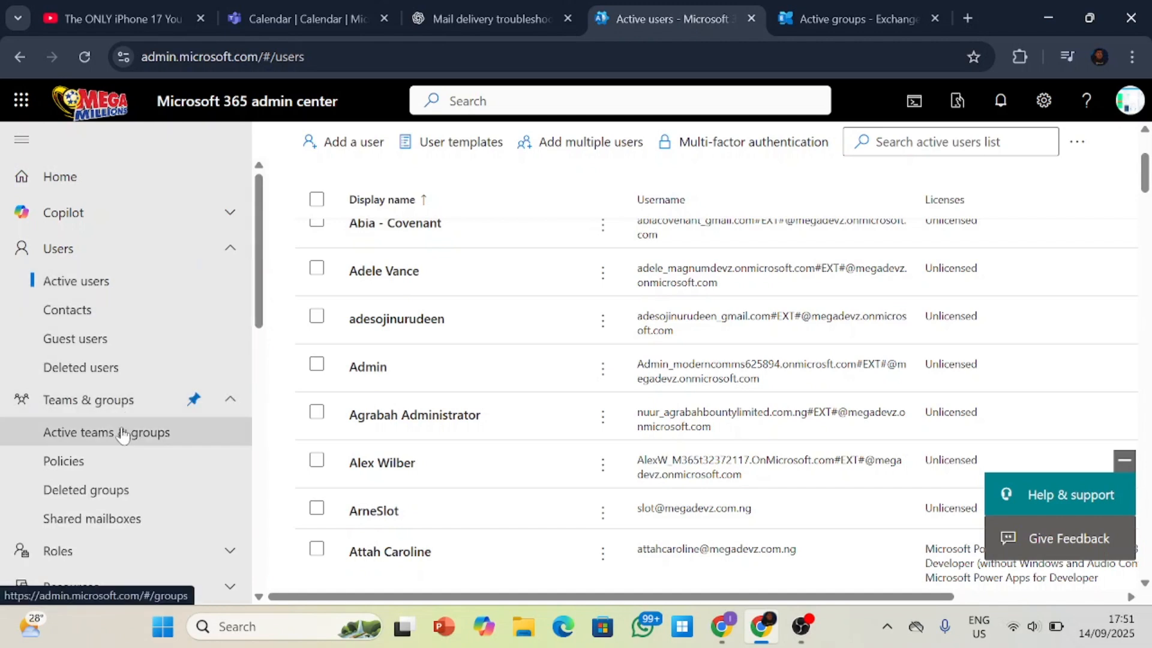
pyautogui.click(126, 432)
pyautogui.rightClick(429, 398)
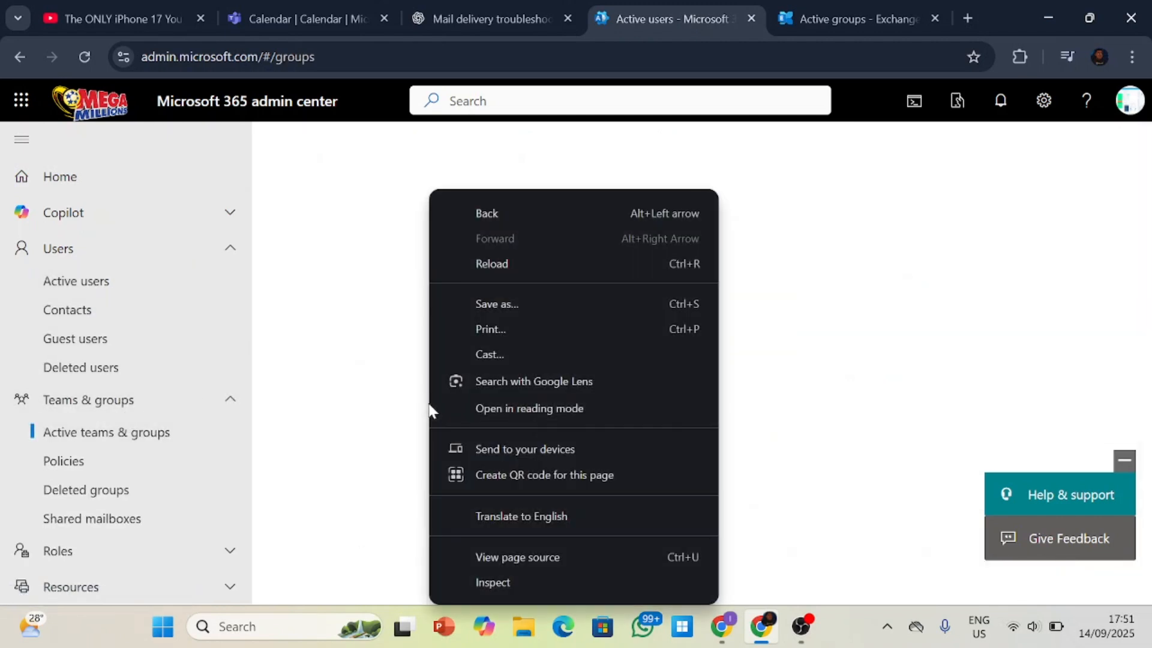
pyautogui.click(399, 416)
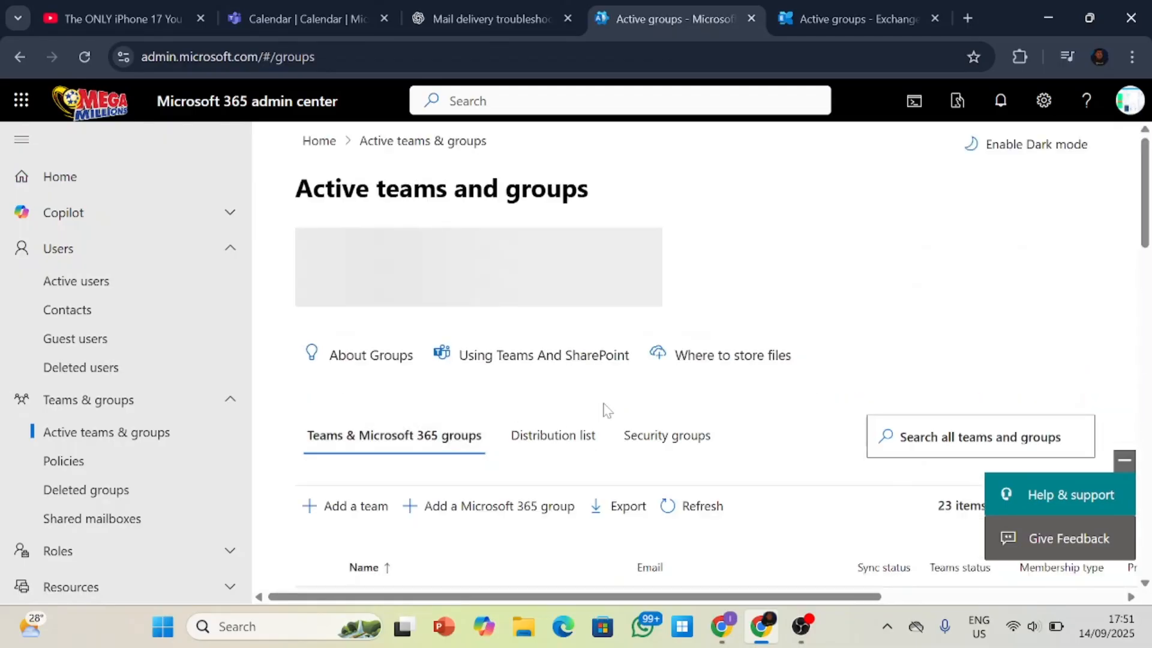
pyautogui.scroll(-3, 605, 406)
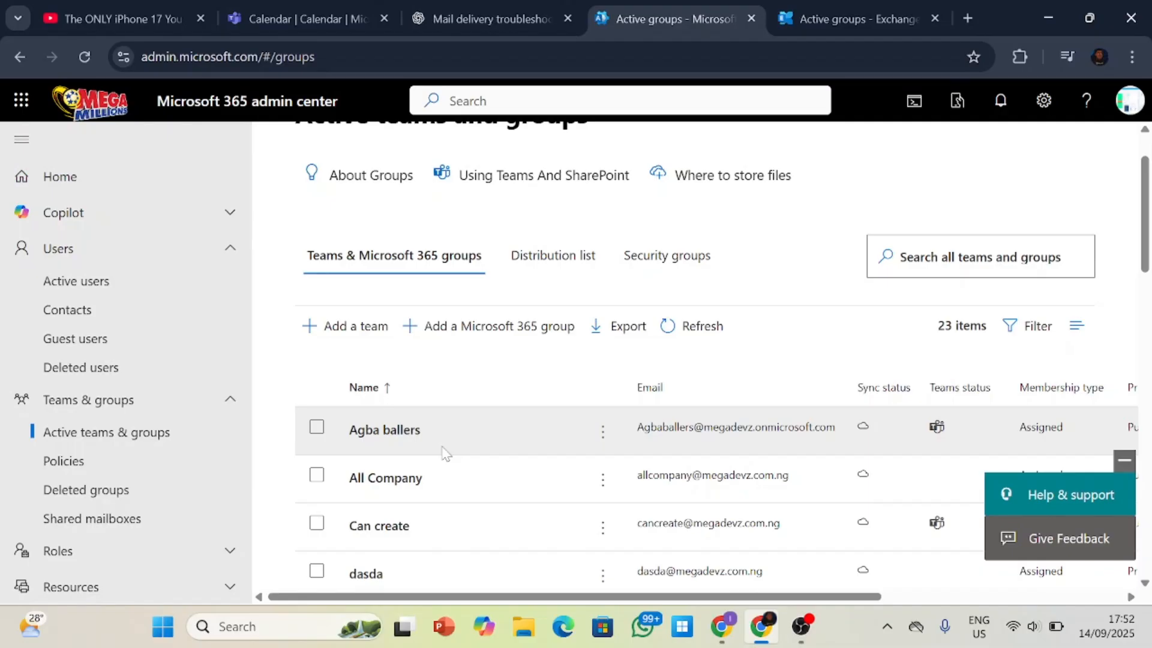
# View the member list of the Agba ballers team and close its details.
pyautogui.click(405, 433)
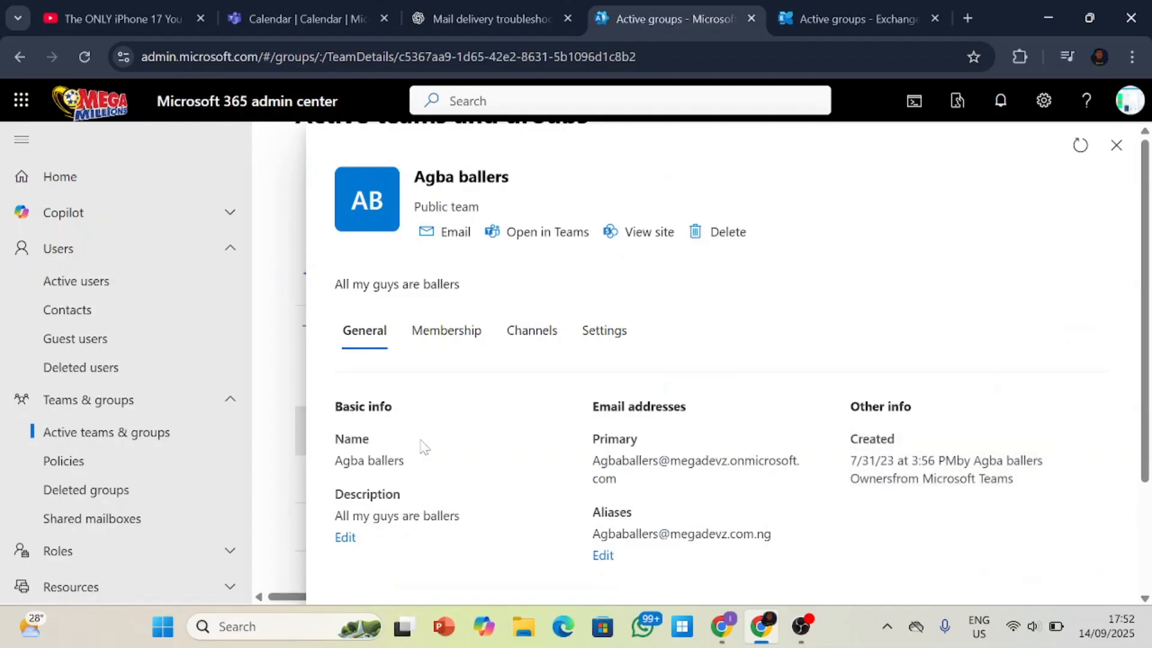
pyautogui.click(433, 352)
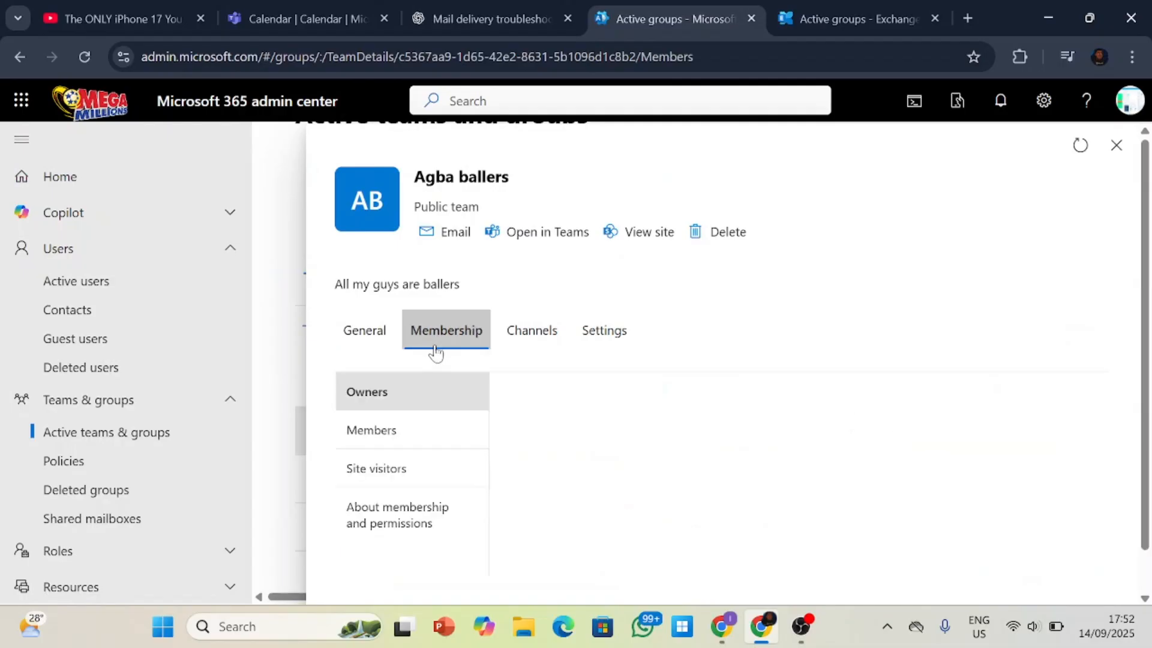
pyautogui.click(443, 437)
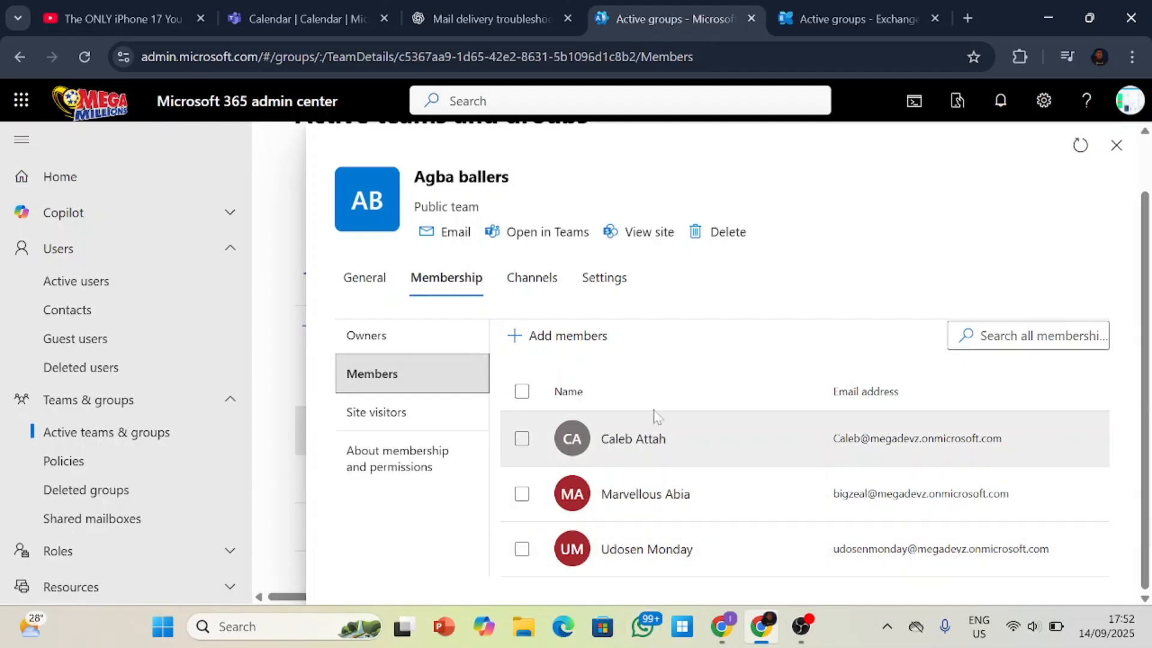
pyautogui.click(1116, 146)
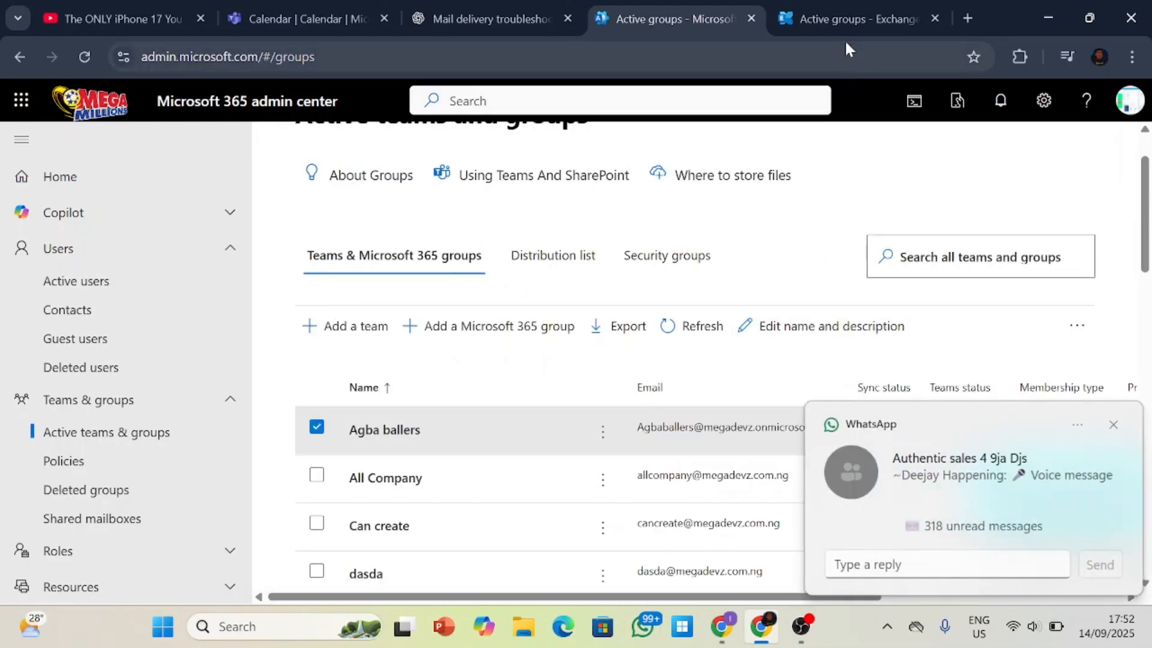
# Switch back to the Exchange admin center, clear the WhatsApp notification and open the Resources page under Recipients.
pyautogui.click(848, 12)
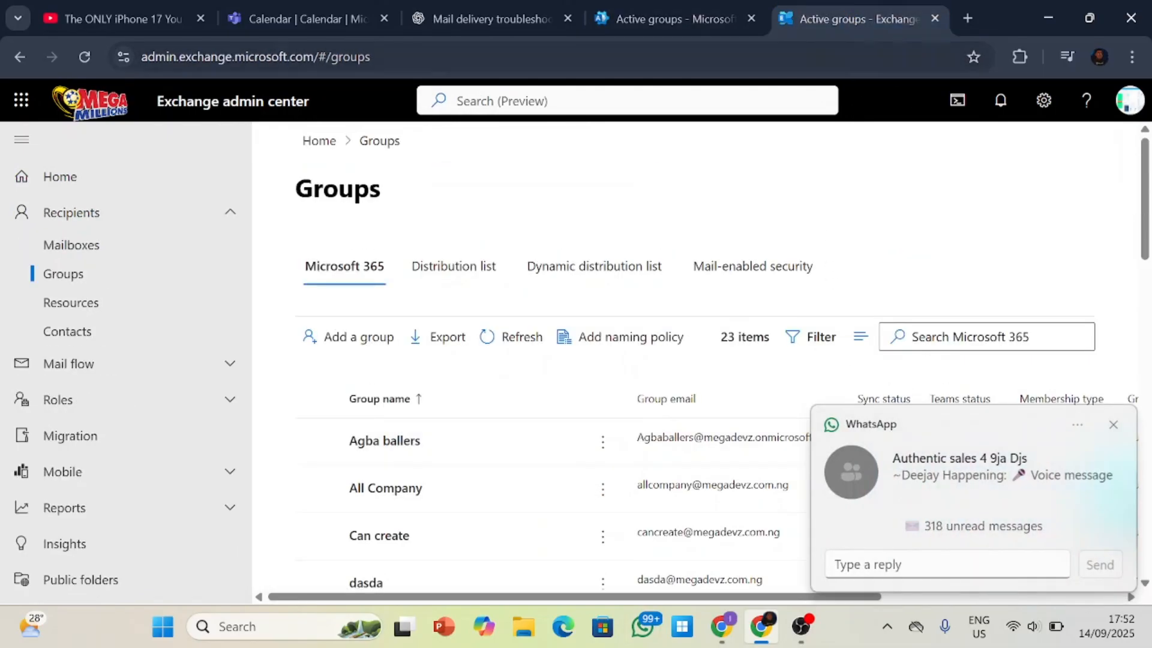
pyautogui.click(1114, 425)
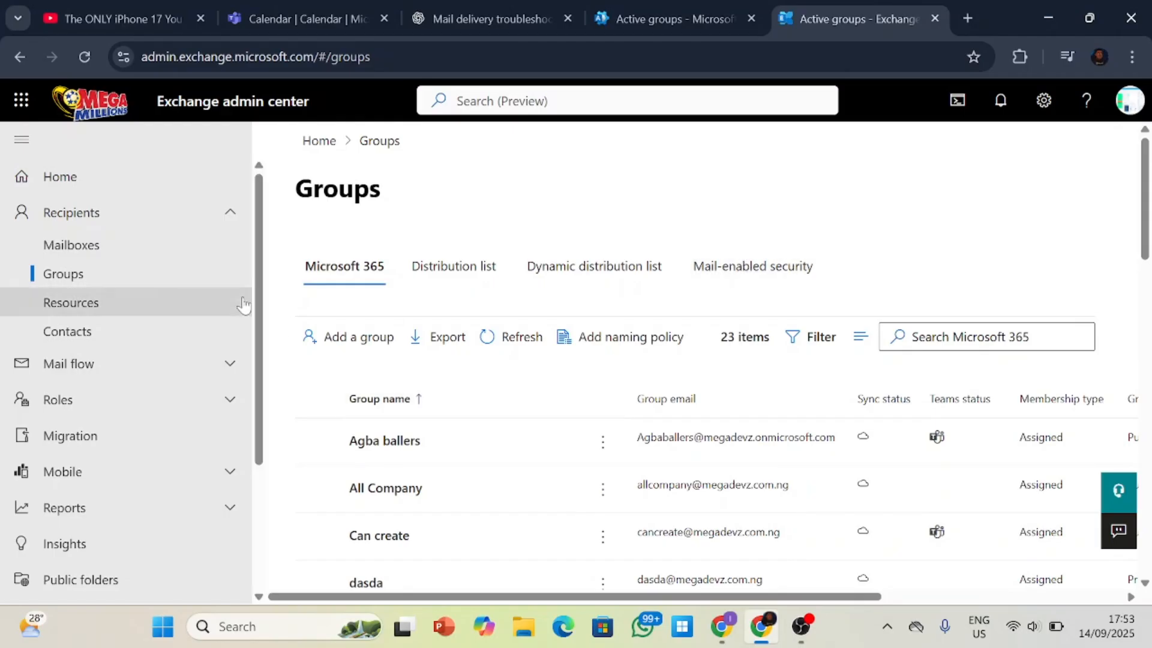
pyautogui.click(122, 311)
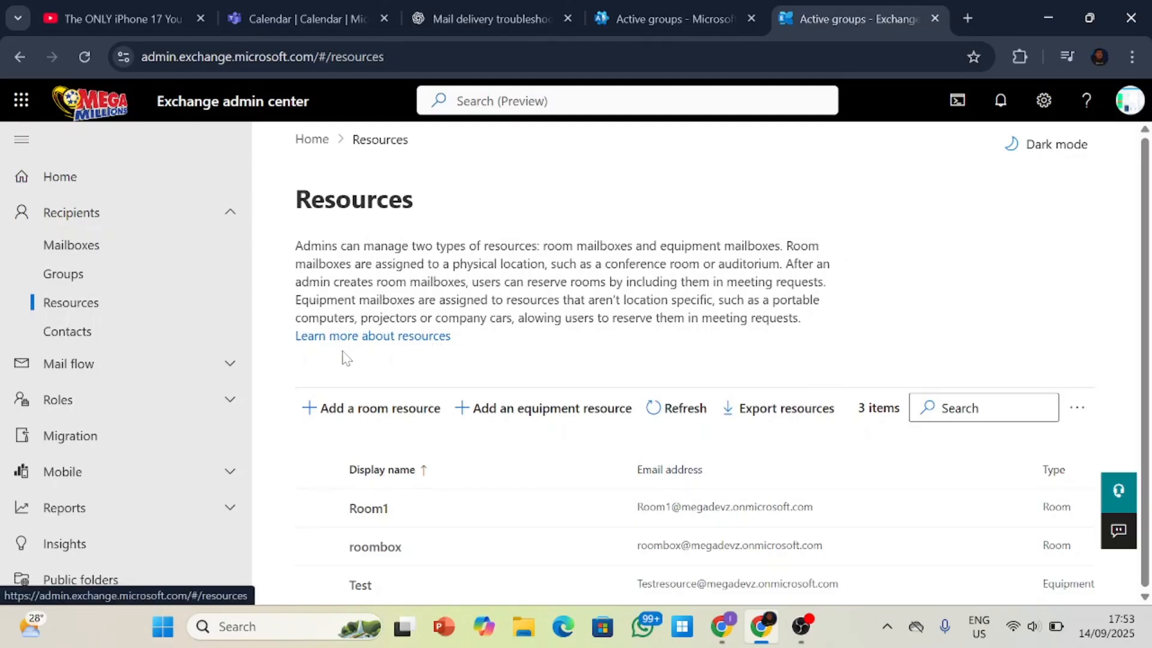
# Open the Contacts page under Recipients and examine the contacts' email addresses and contact types.
pyautogui.click(143, 337)
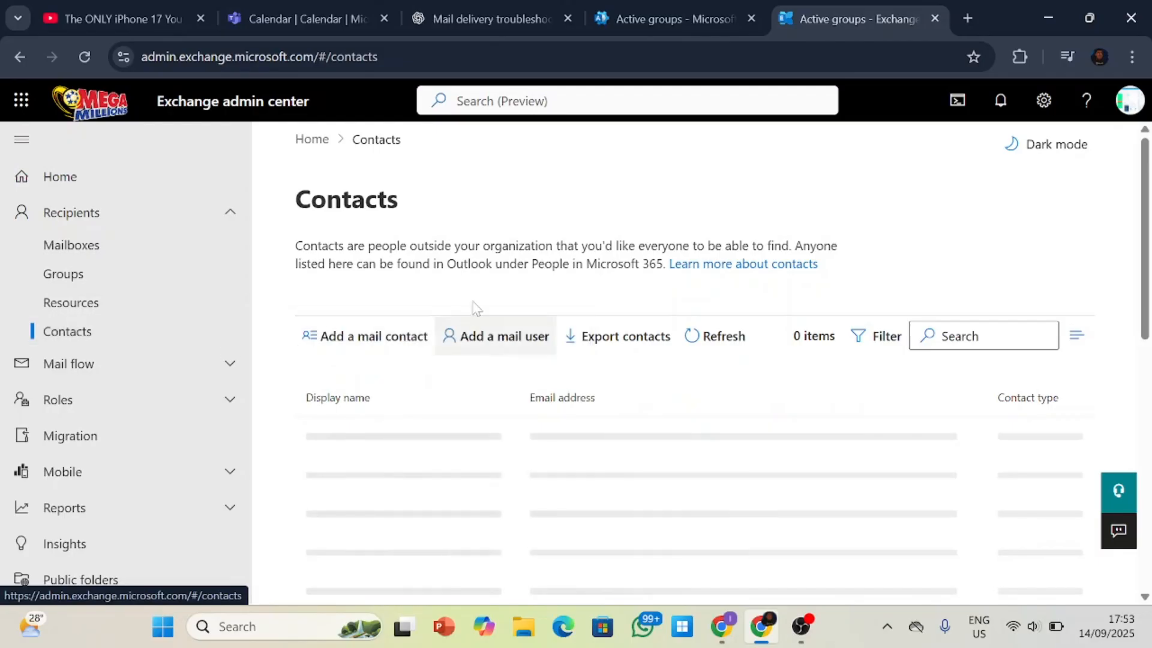
pyautogui.scroll(-1, 487, 282)
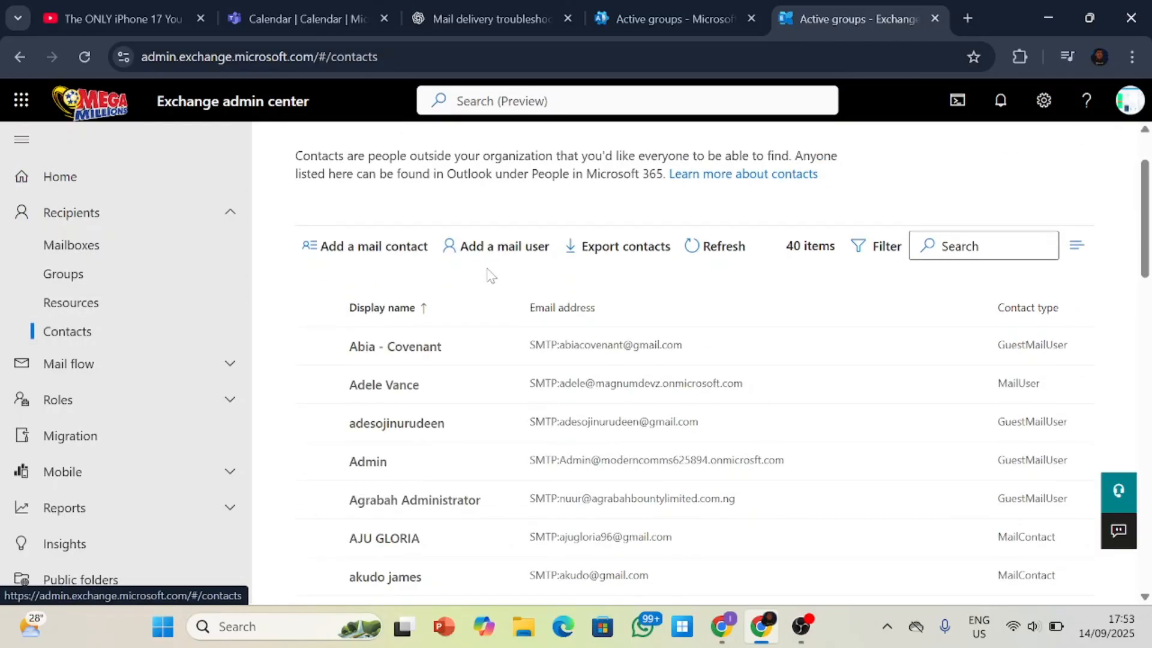
pyautogui.scroll(-10, 491, 312)
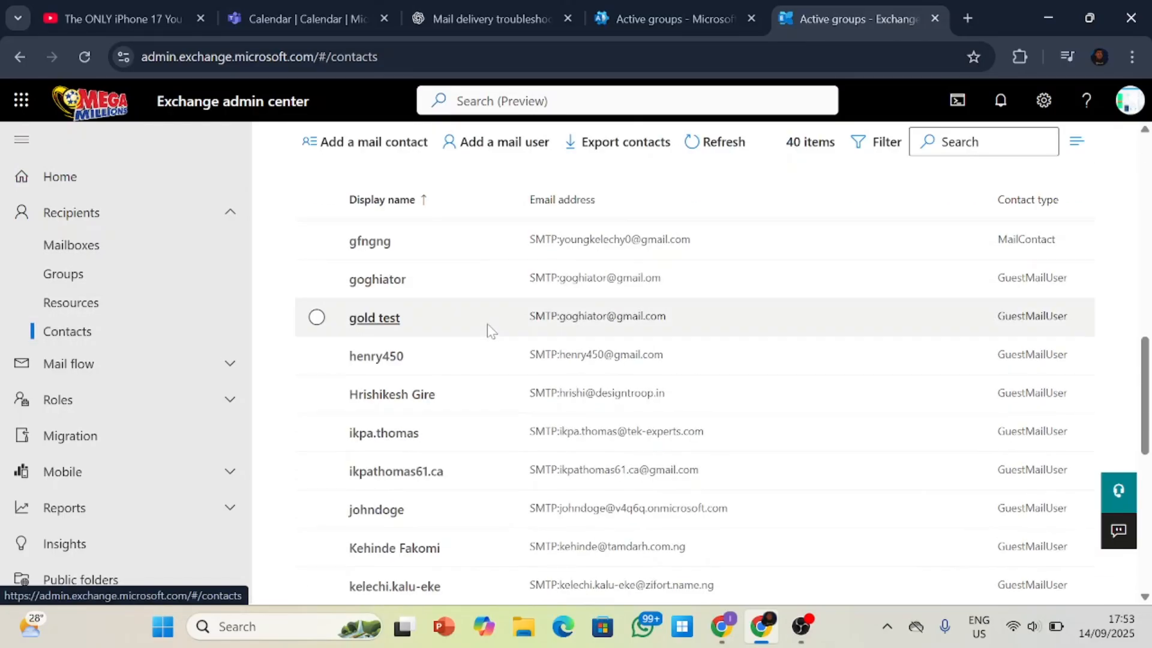
pyautogui.scroll(-5, 491, 330)
pyautogui.scroll(10, 491, 330)
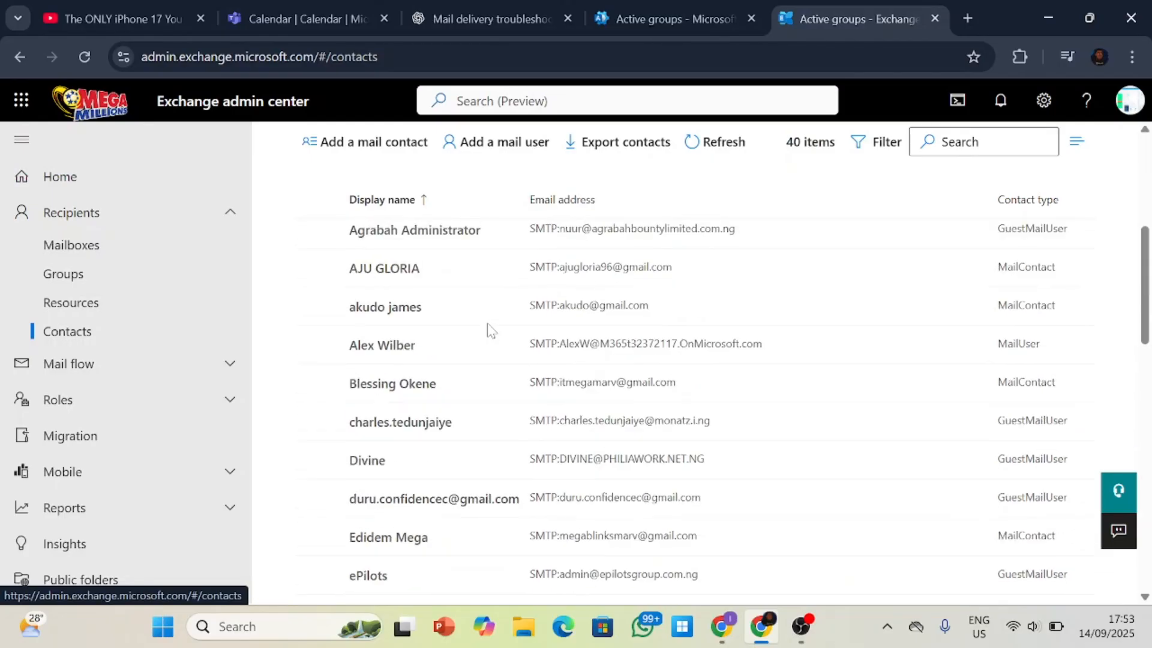
pyautogui.scroll(4, 490, 330)
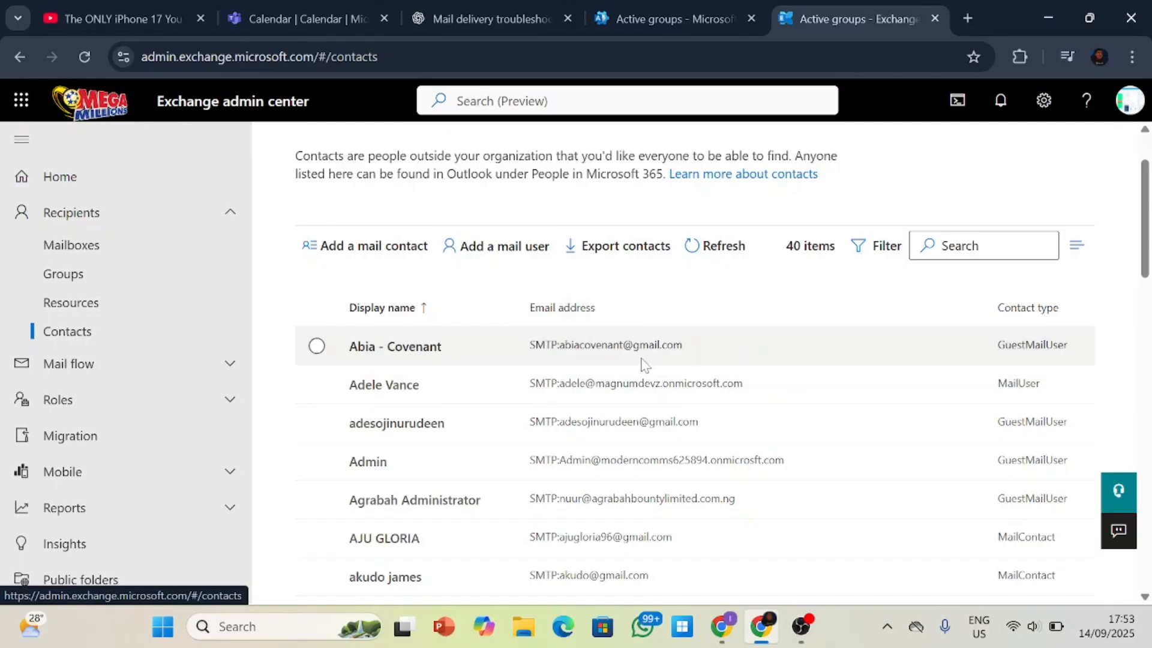
pyautogui.scroll(-2, 660, 478)
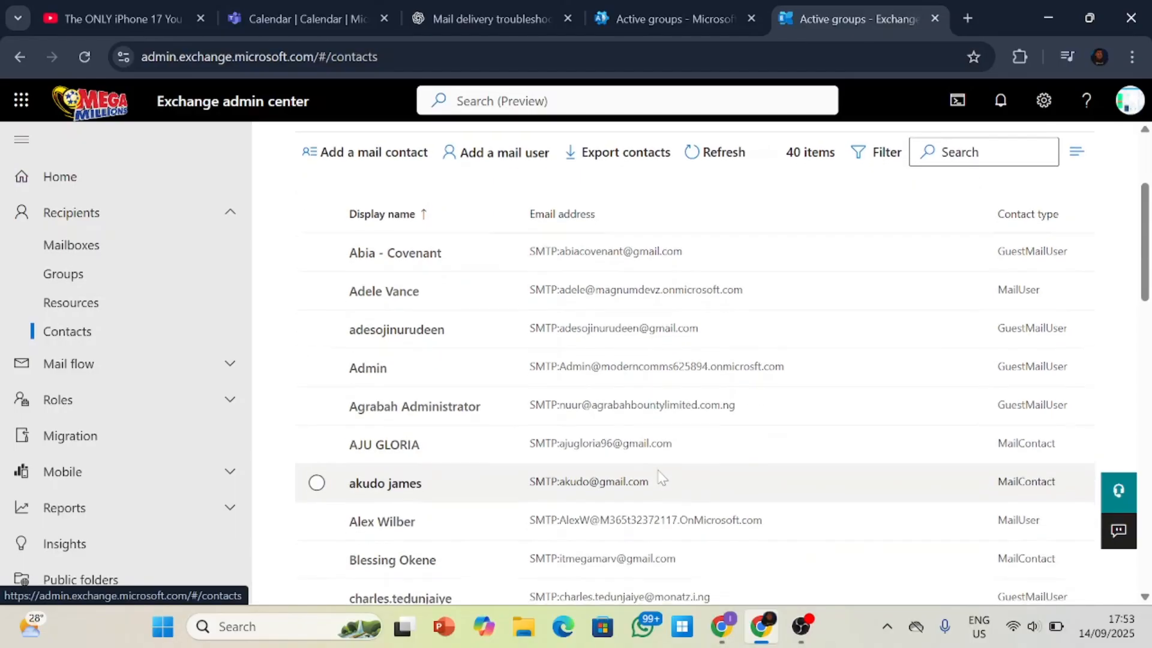
pyautogui.scroll(-6, 662, 480)
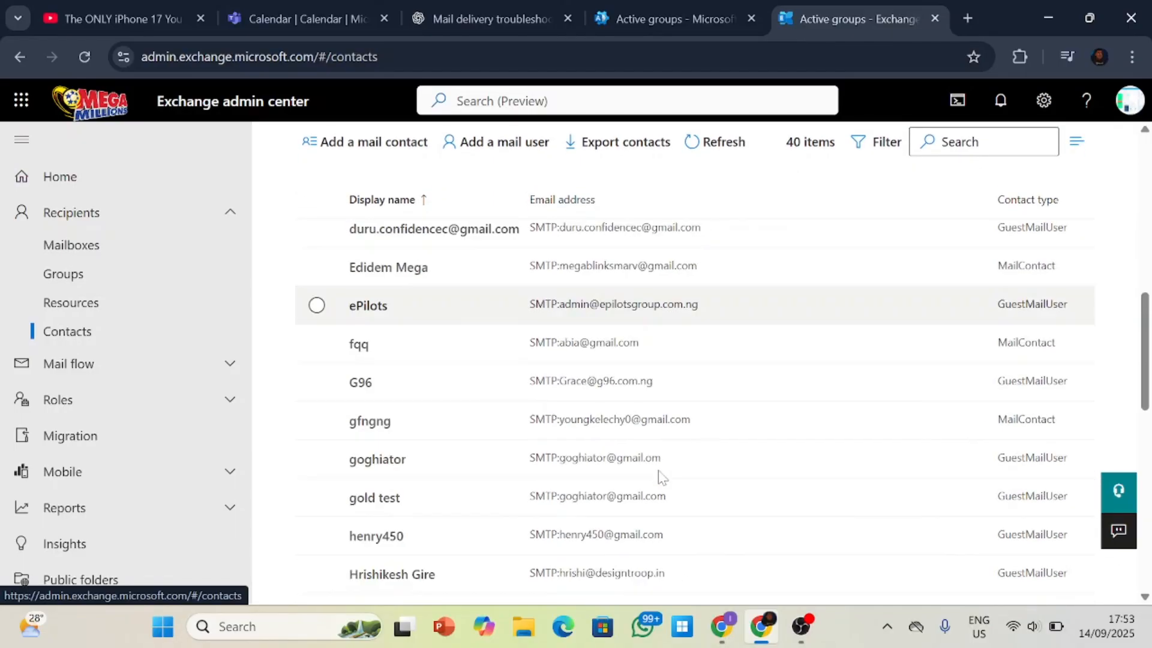
pyautogui.scroll(10, 659, 474)
pyautogui.scroll(-3, 660, 471)
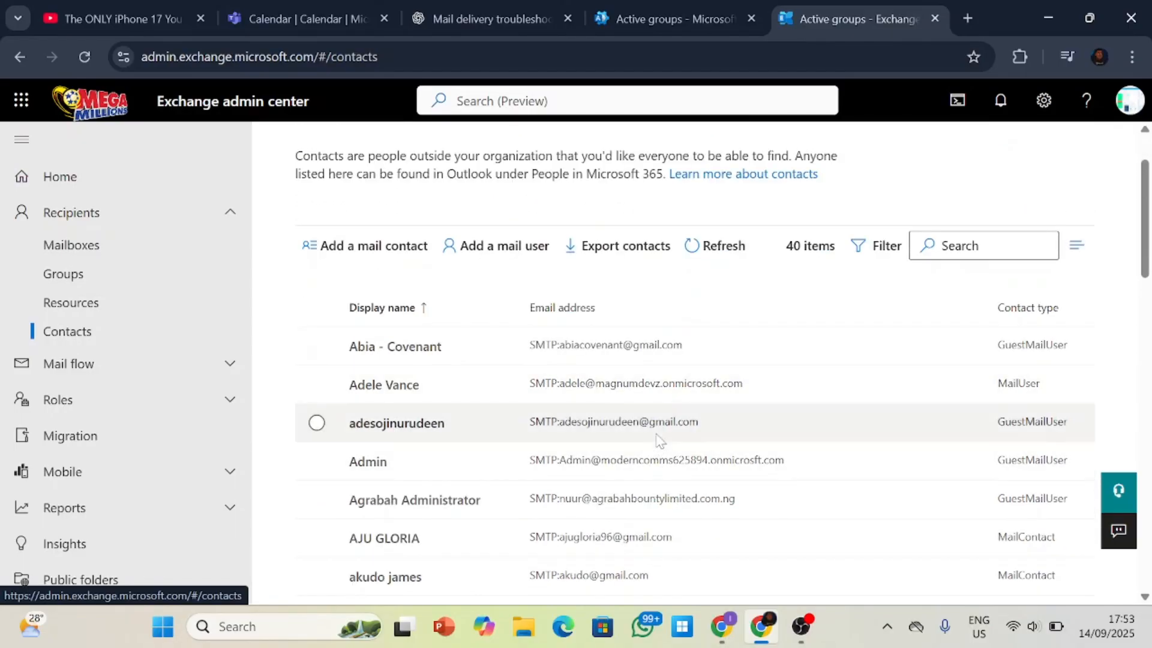
pyautogui.scroll(3, 770, 372)
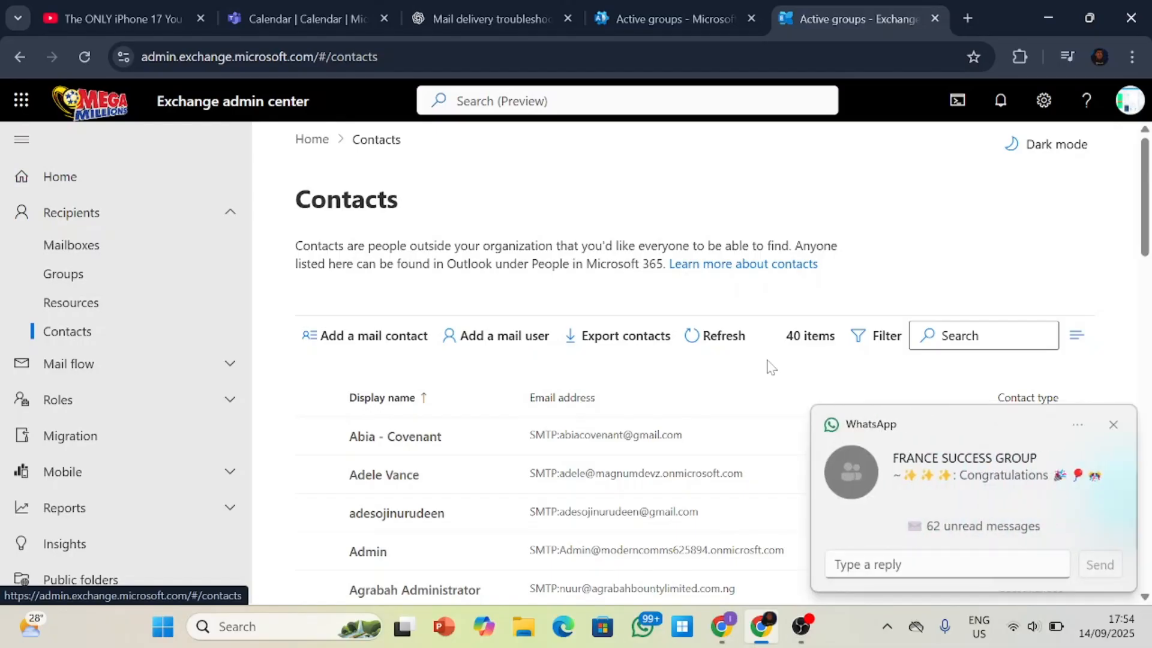
pyautogui.click(1113, 426)
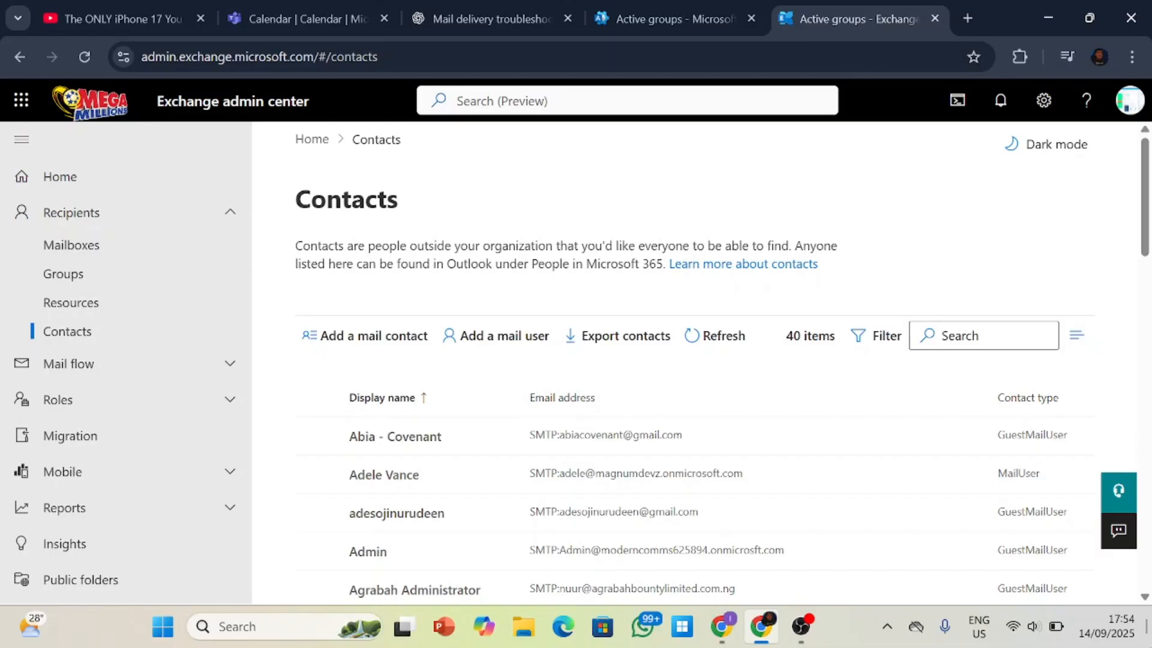
# Collapse the Recipients section and open the Message trace page under Mail flow, dismissing the WhatsApp notification.
pyautogui.click(228, 216)
pyautogui.click(225, 263)
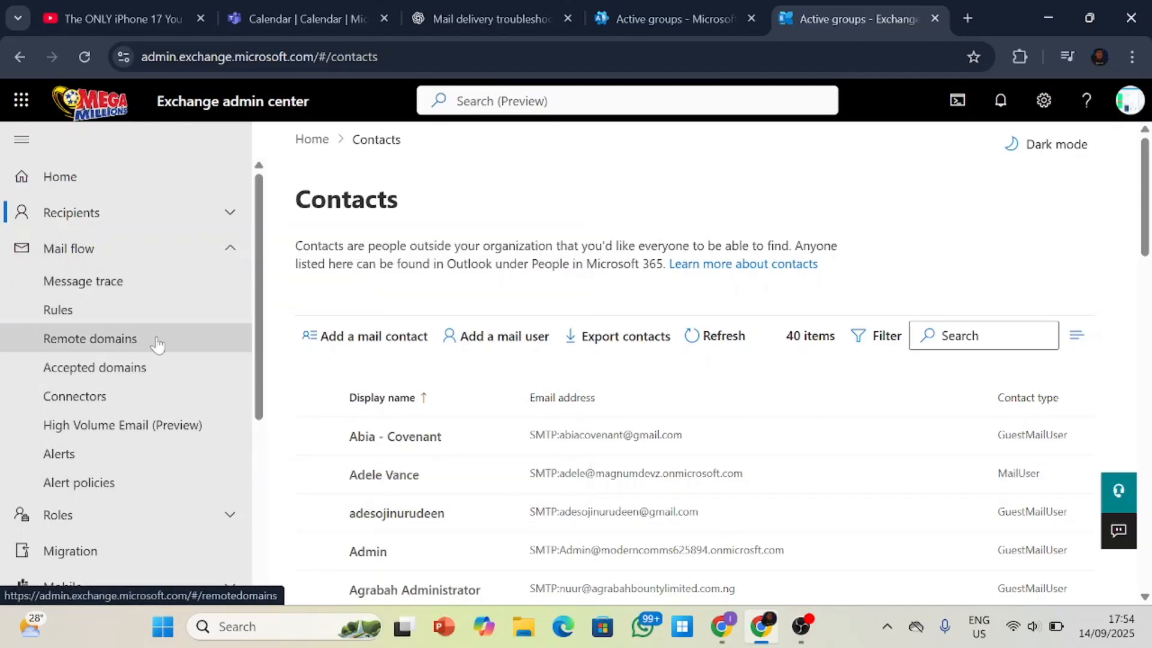
pyautogui.click(159, 294)
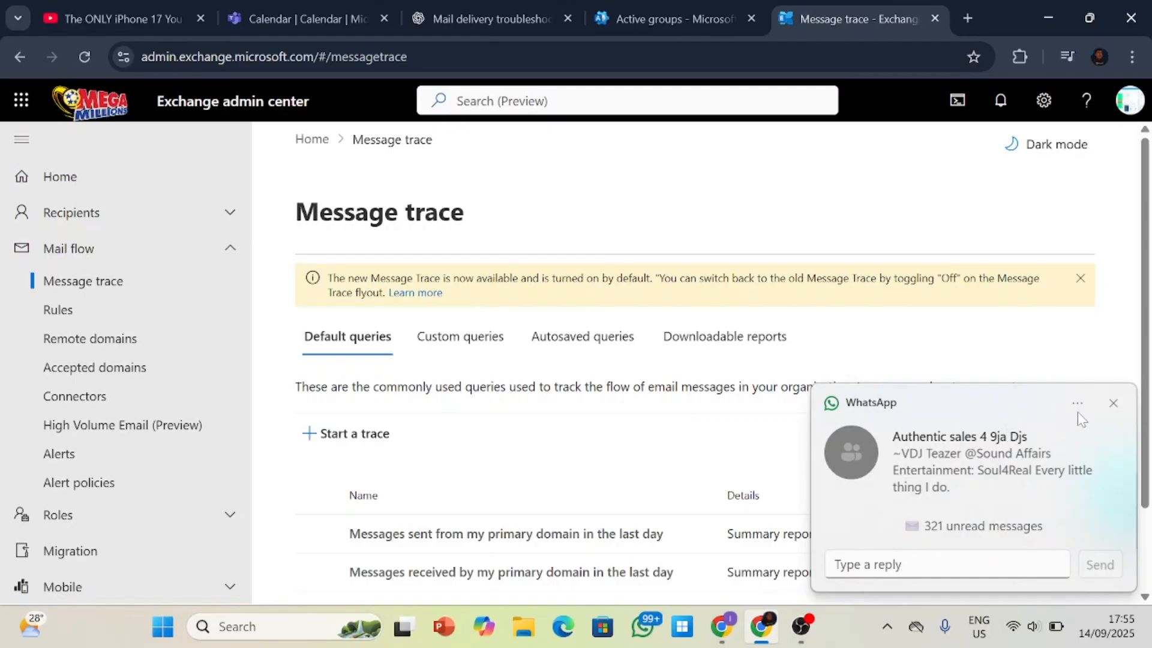
pyautogui.click(1114, 403)
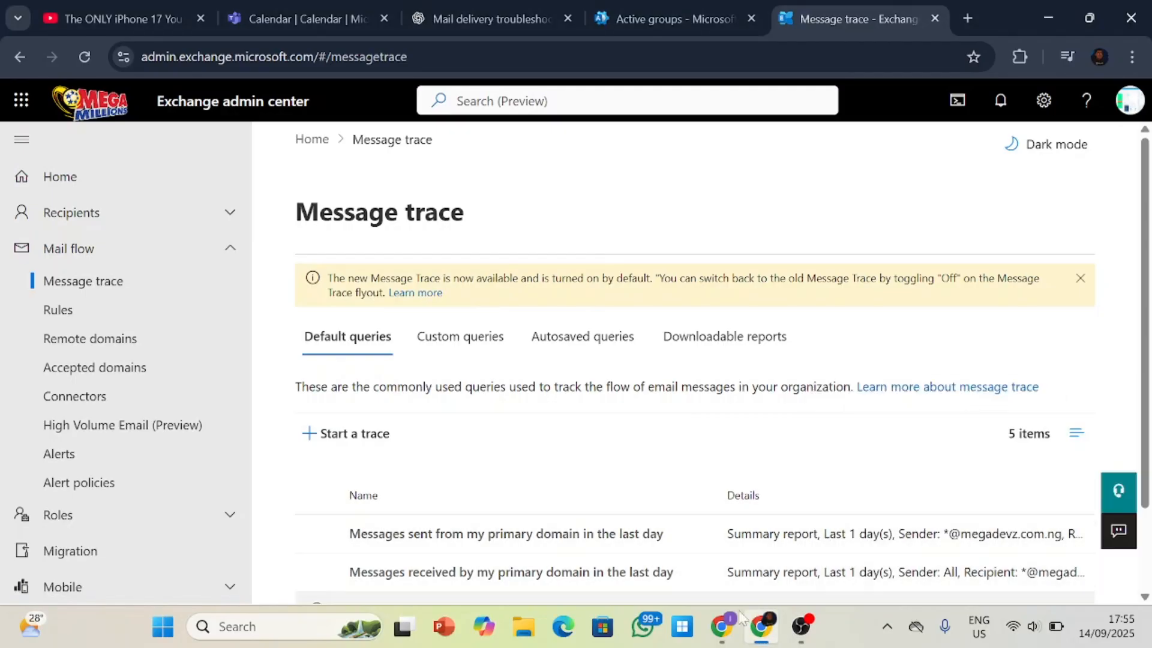
pyautogui.rightClick(849, 627)
pyautogui.click(867, 555)
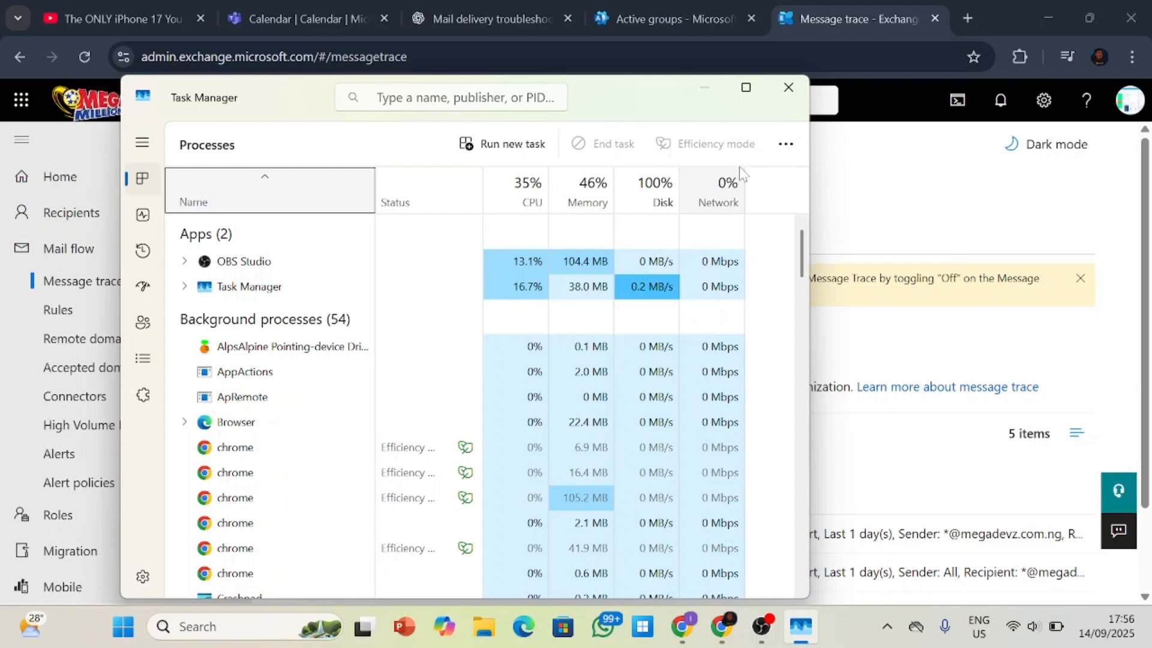
pyautogui.click(788, 90)
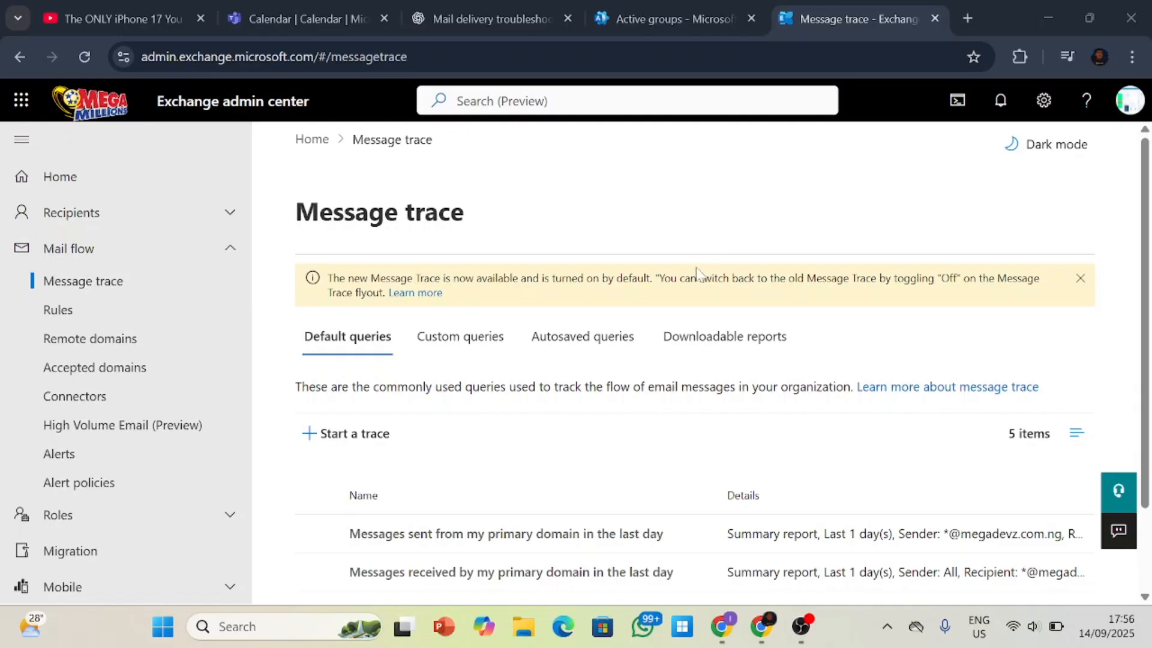
# Review the default message trace queries and their details.
pyautogui.scroll(-2, 700, 271)
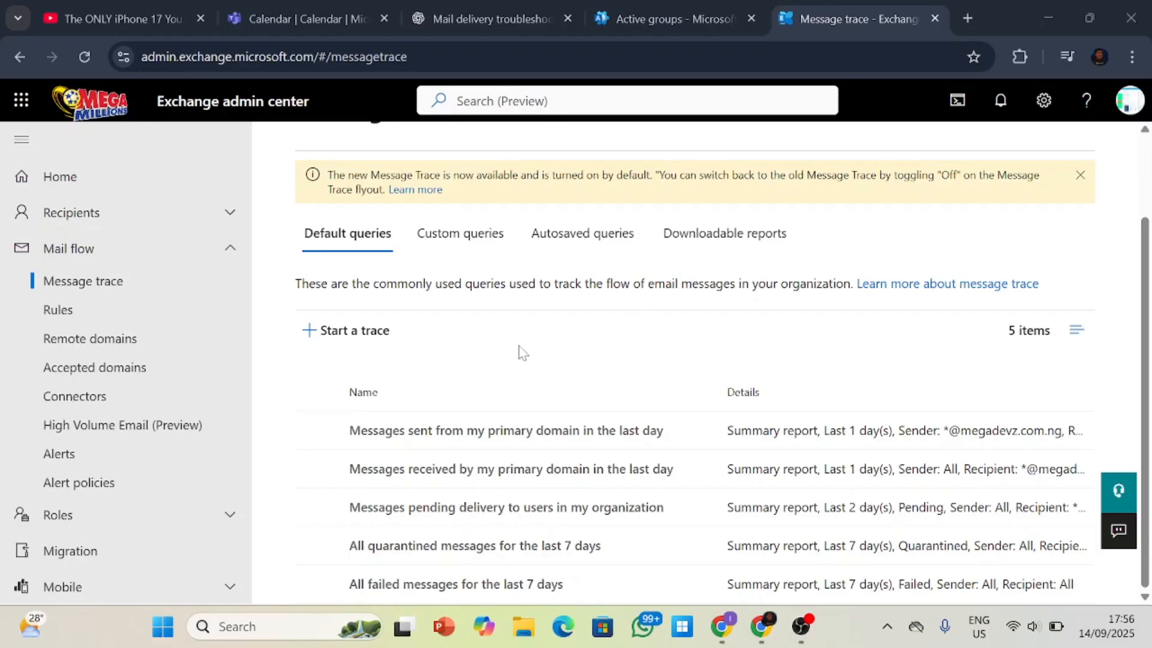
# Start a new message trace and look over its sender, recipient and time range fields.
pyautogui.click(380, 340)
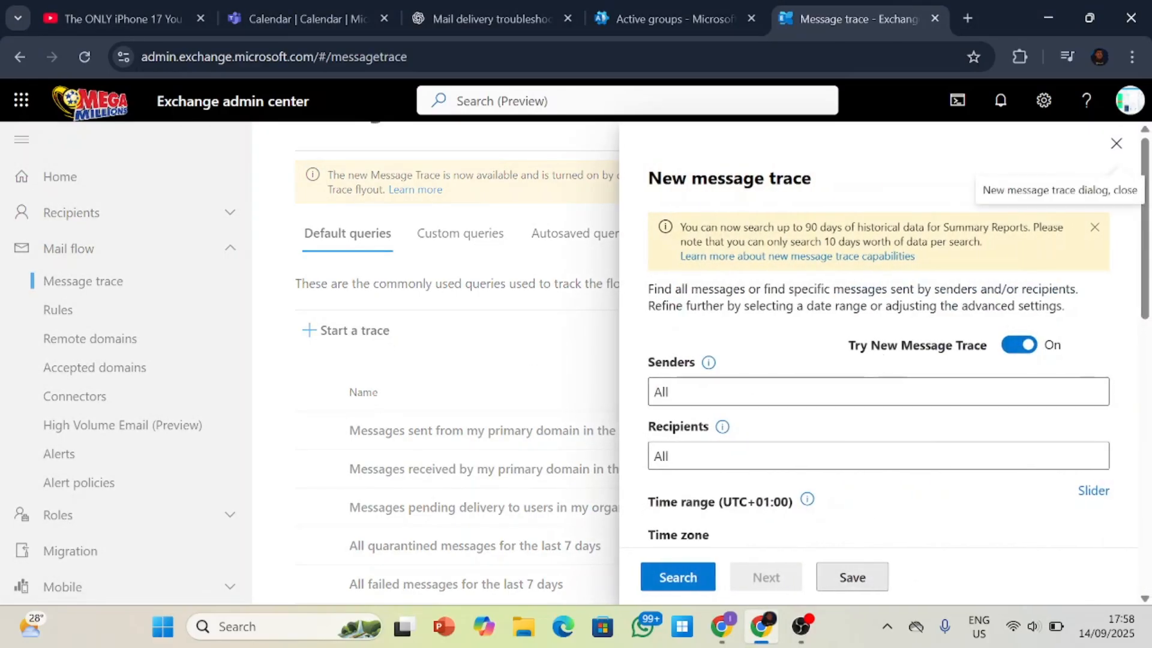
pyautogui.scroll(-4, 718, 450)
pyautogui.scroll(4, 717, 450)
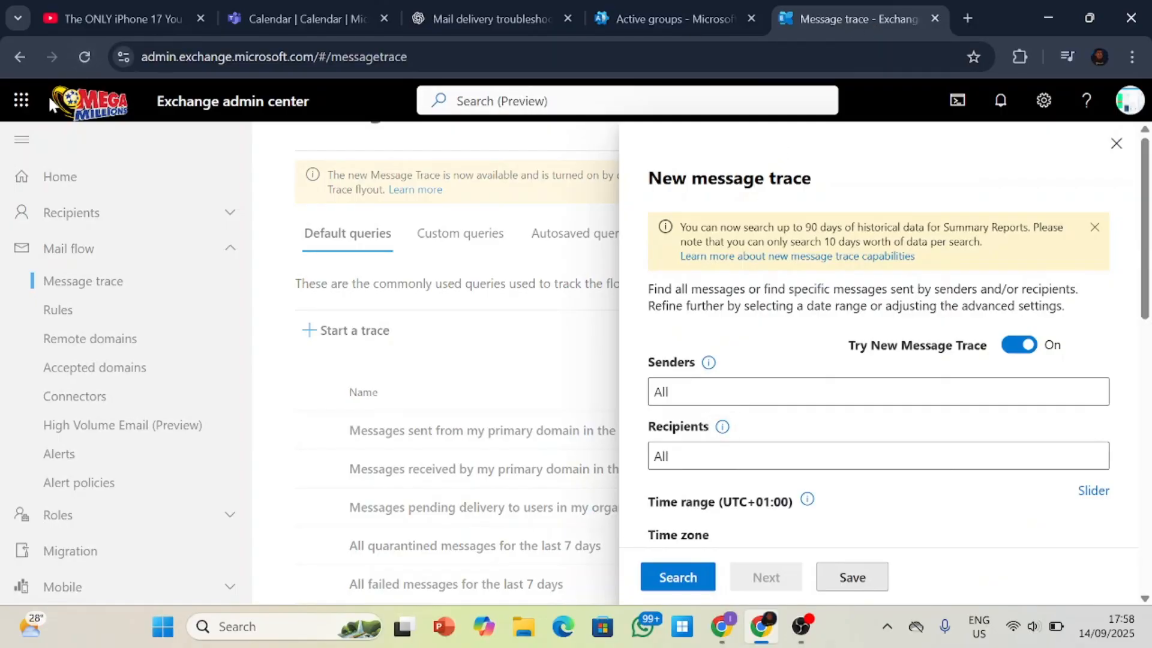
# Open Outlook in a new tab, and close the new message trace form in the Exchange admin center.
pyautogui.click(21, 100)
pyautogui.click(171, 227)
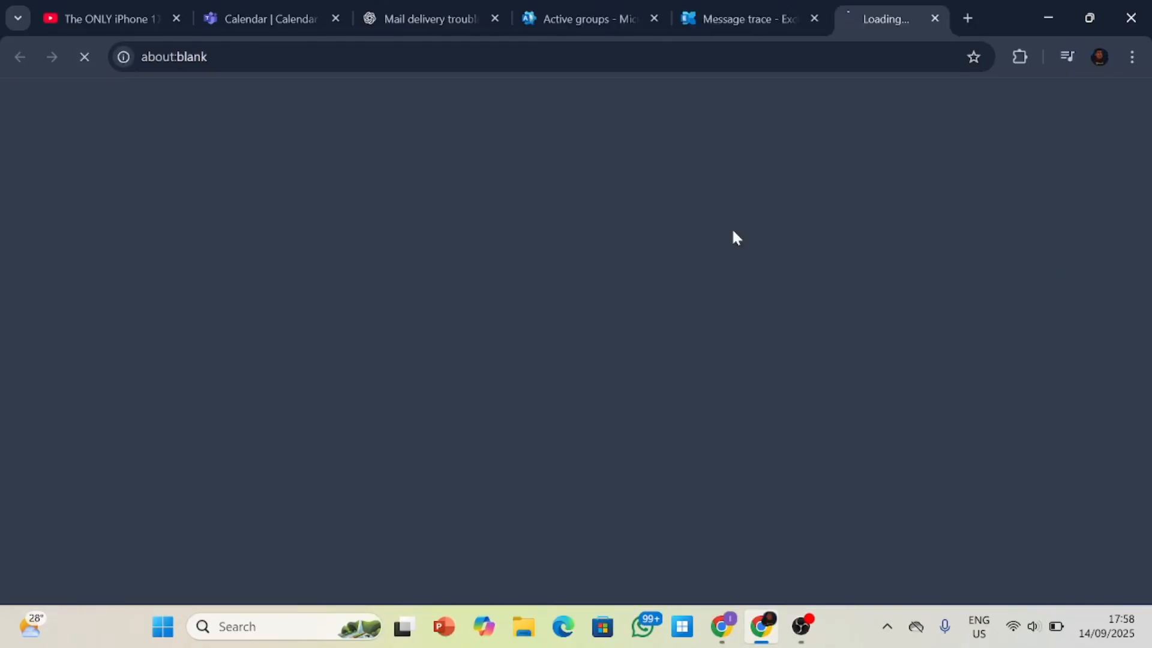
pyautogui.click(732, 18)
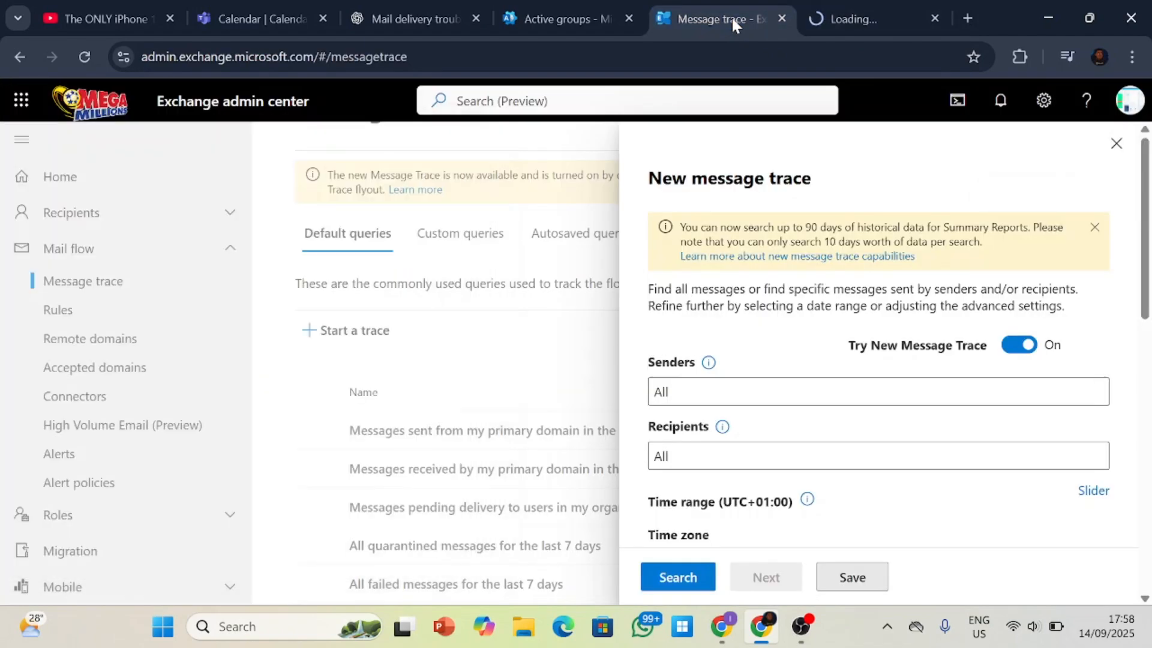
pyautogui.click(1122, 145)
# Switch to Outlook, closing the stray pop-up tabs and dismissing the email-links permission request and the WhatsApp notification.
pyautogui.click(845, 18)
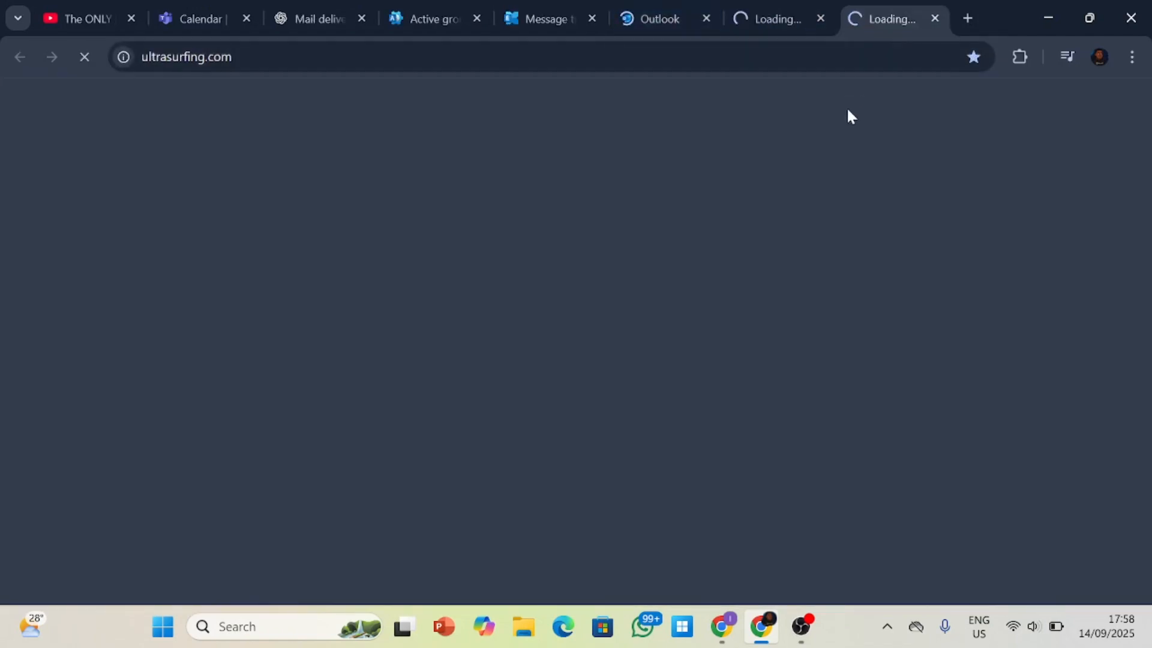
pyautogui.click(933, 18)
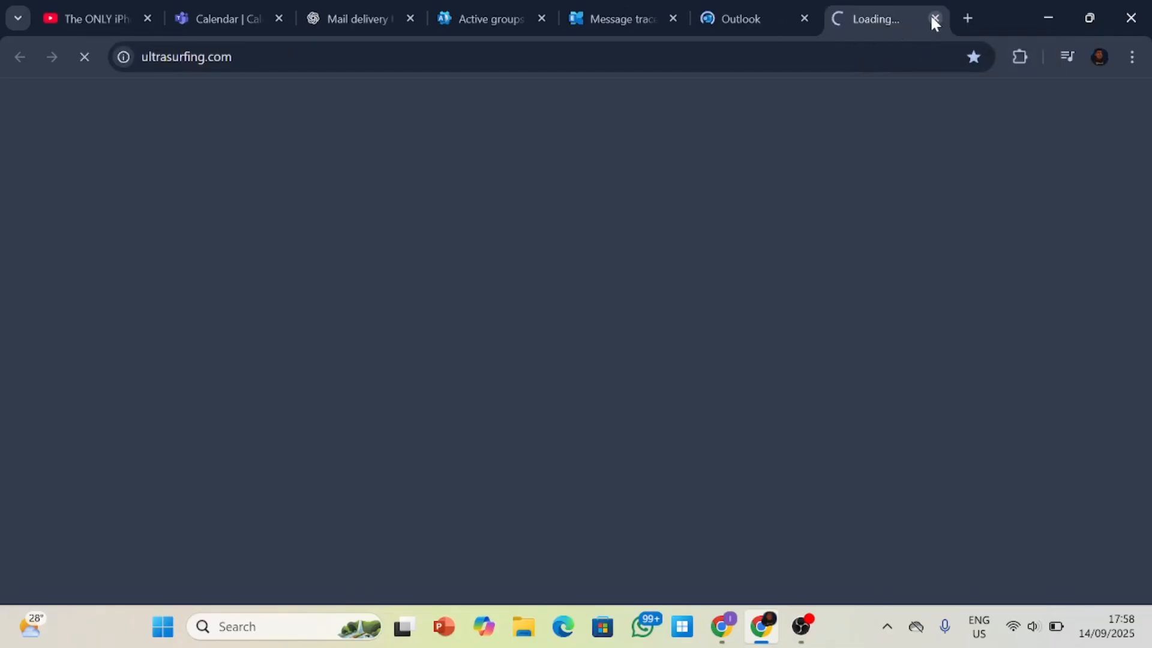
pyautogui.click(934, 19)
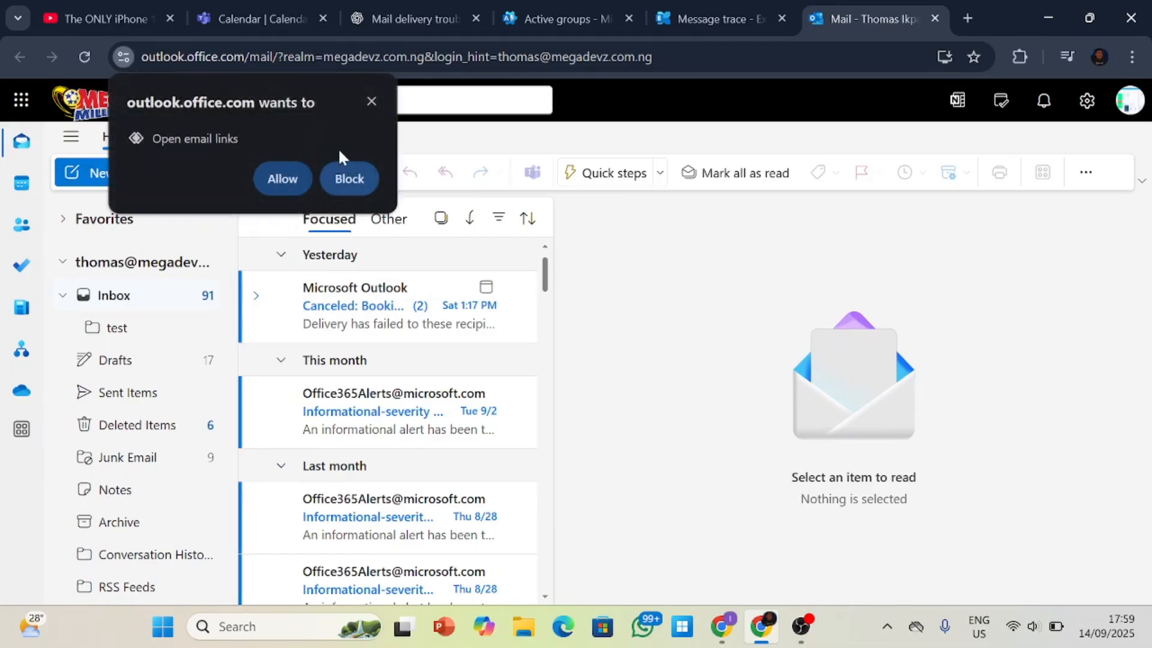
pyautogui.click(370, 102)
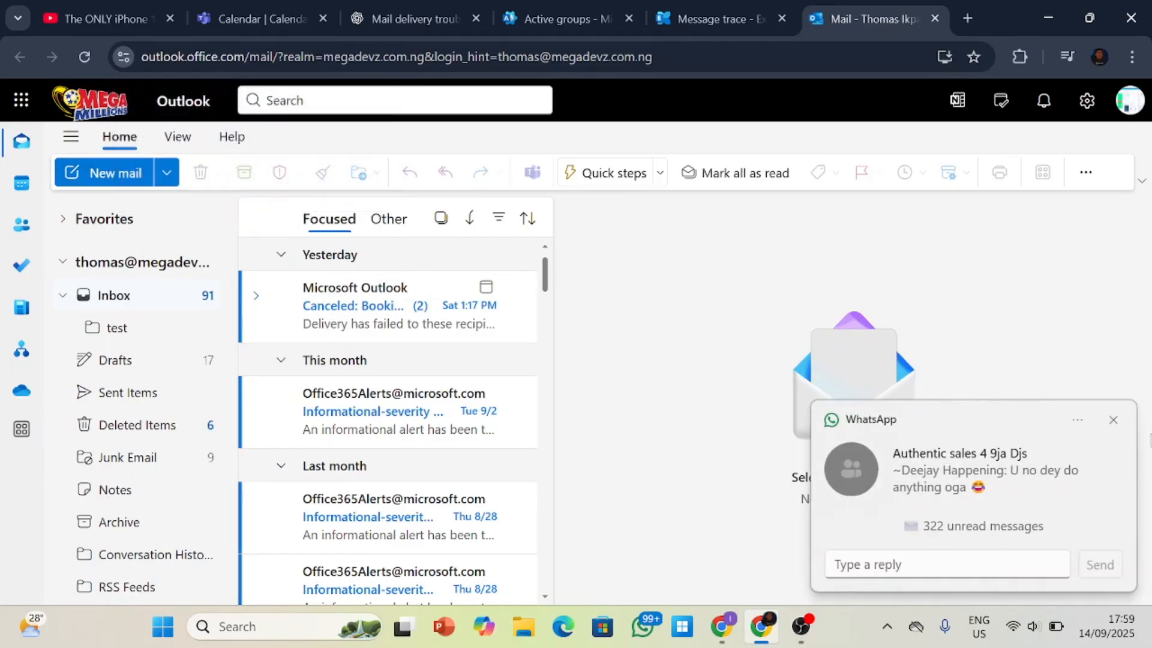
pyautogui.click(1113, 421)
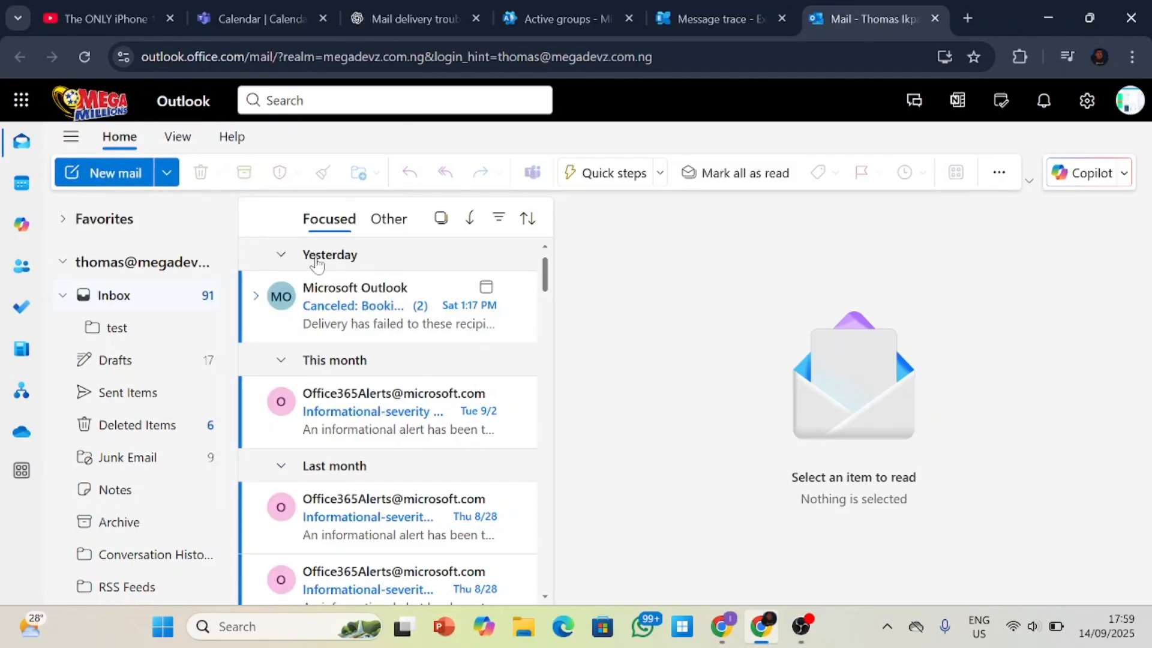
# Start a new email and add the external Gmail contact's address as the recipient.
pyautogui.scroll(-6, 329, 352)
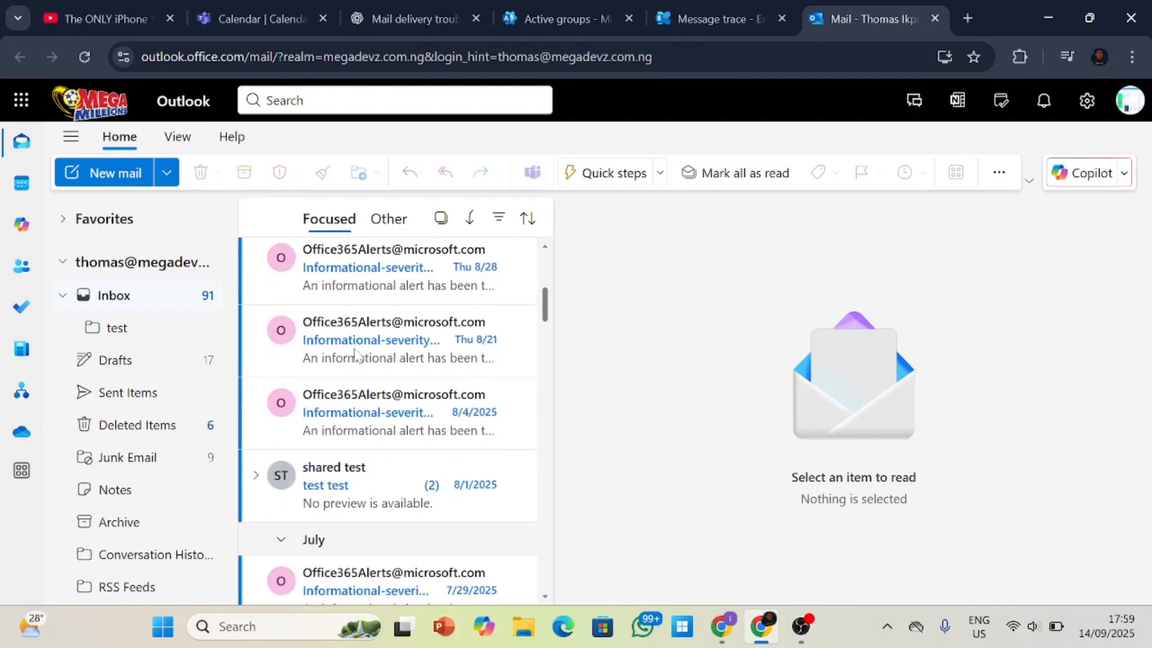
pyautogui.scroll(6, 328, 351)
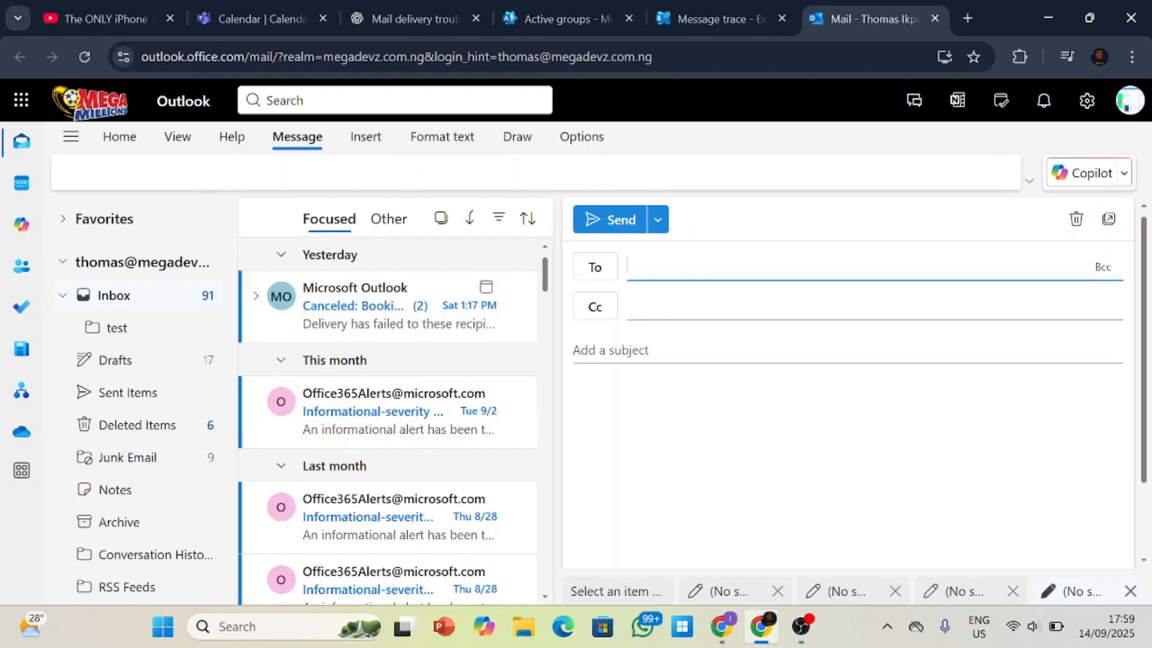
pyautogui.click(684, 268)
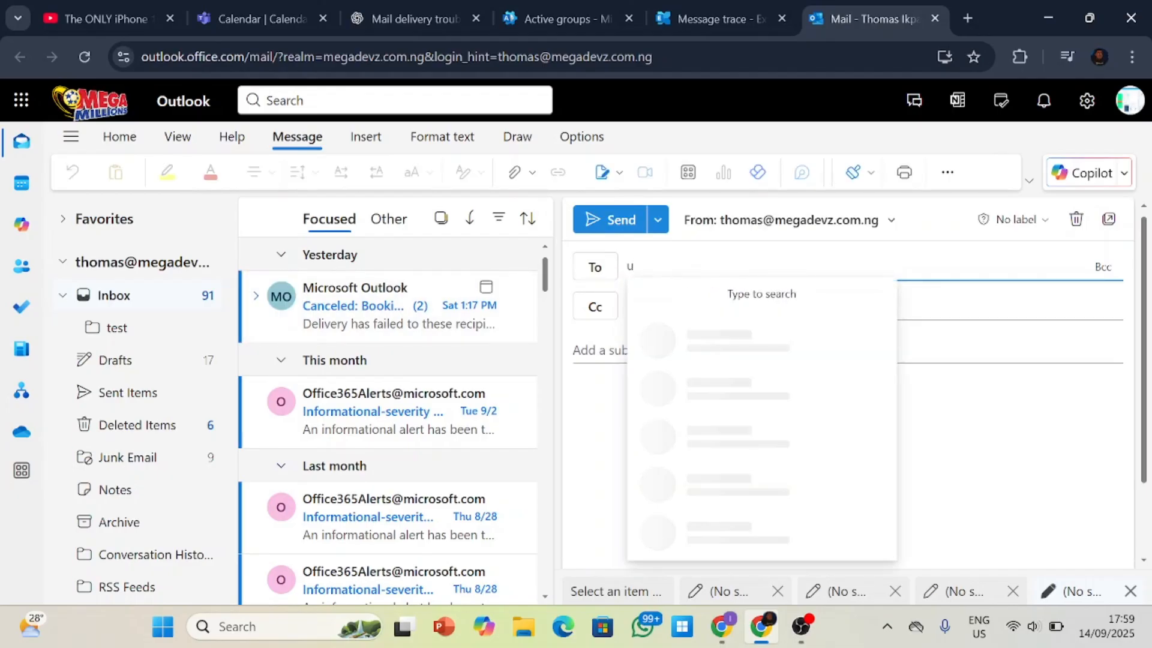
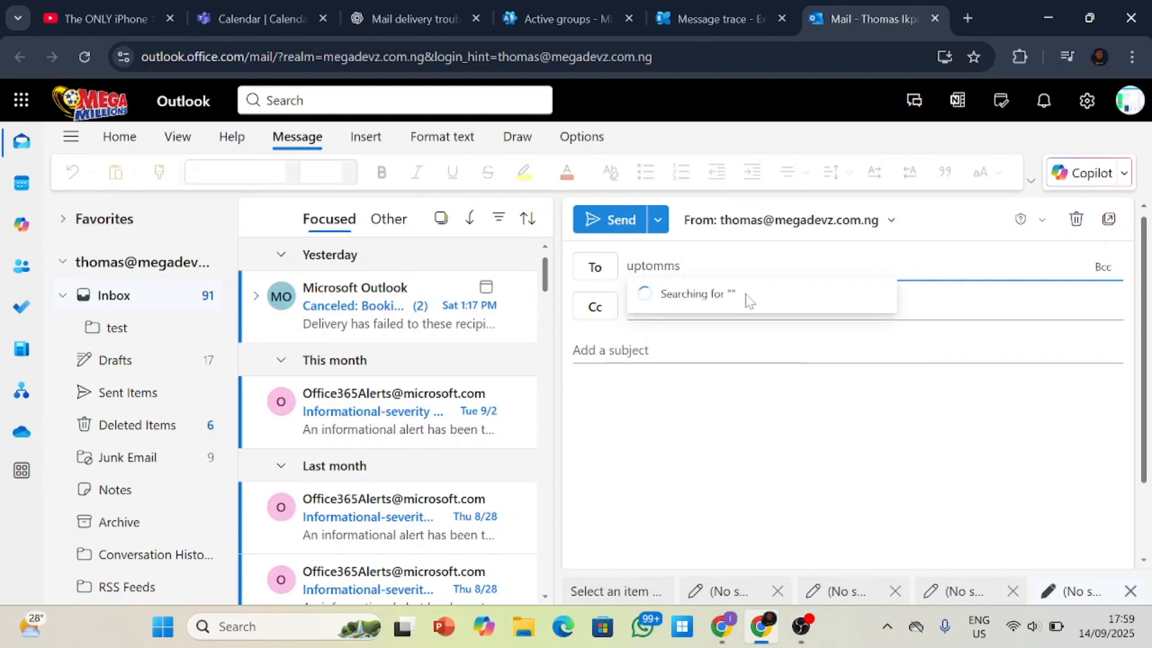
pyautogui.click(747, 302)
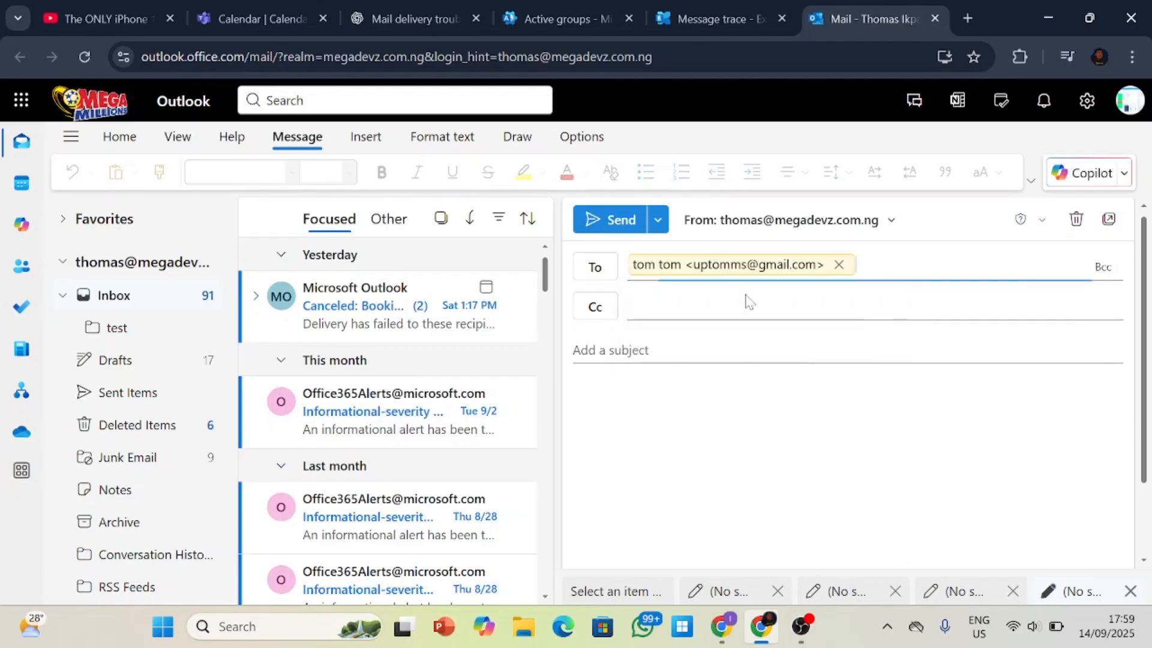
# Give the email the subject "test" and the body "test", and send it.
pyautogui.click(674, 331)
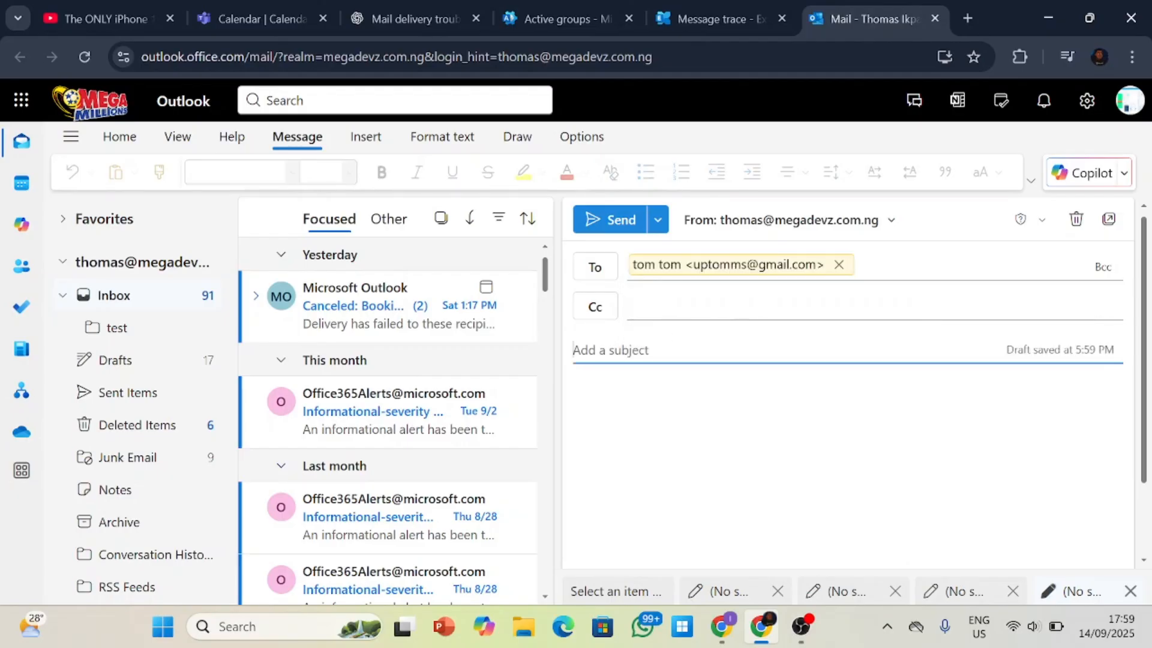
pyautogui.write('test')
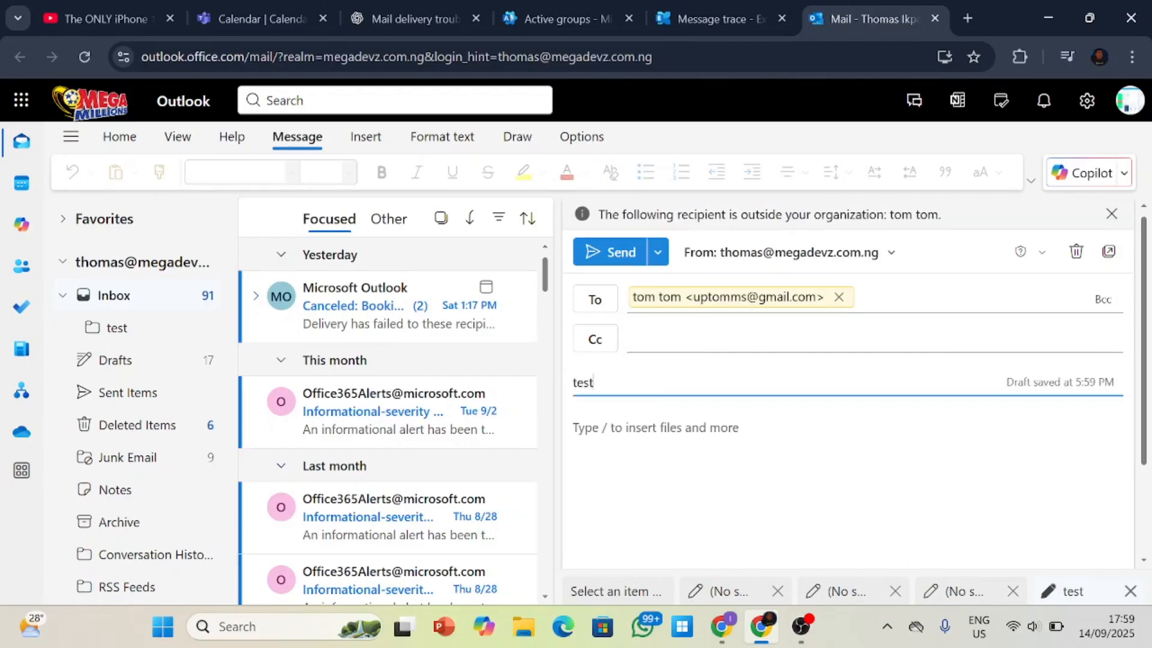
pyautogui.click(636, 427)
pyautogui.write('test')
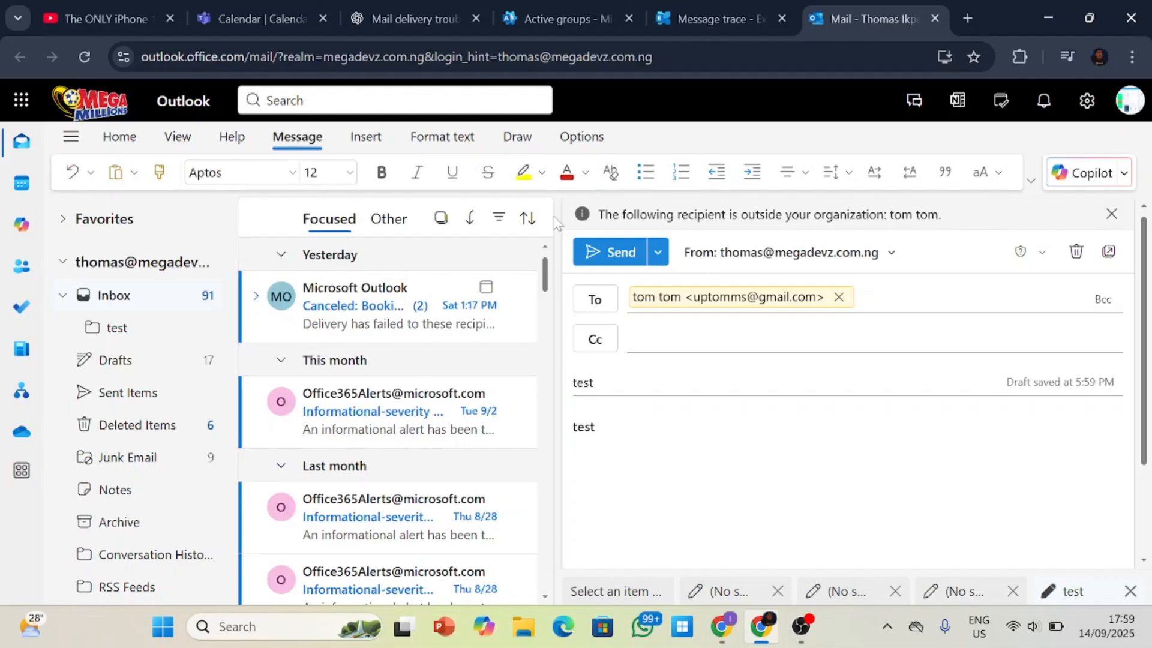
pyautogui.click(612, 253)
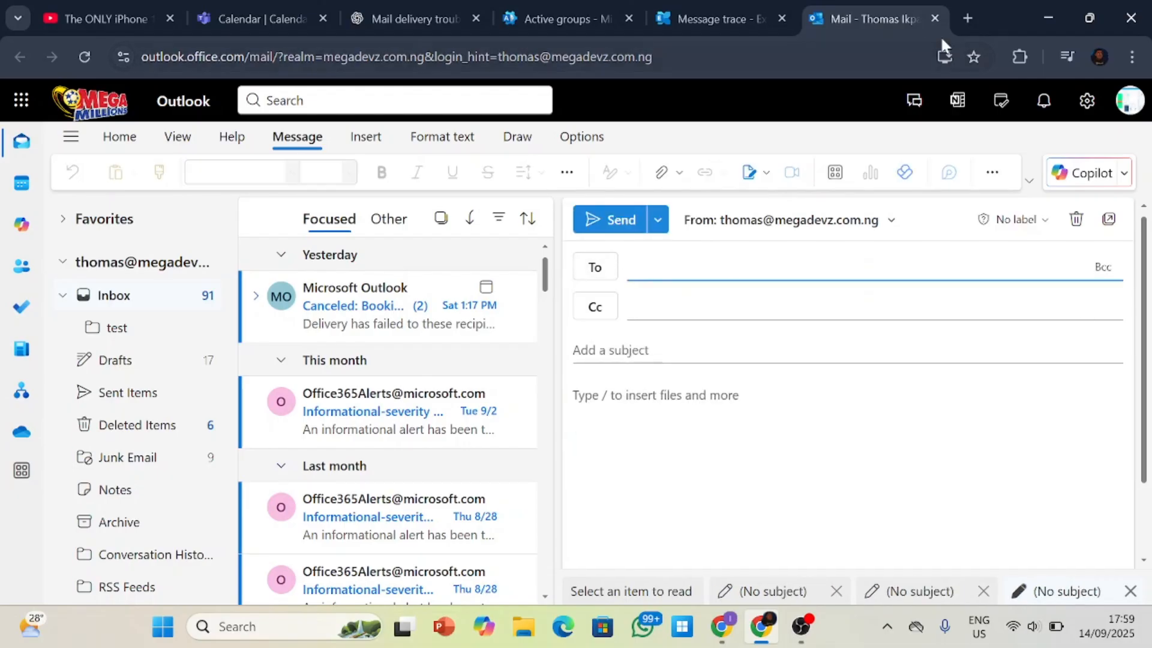
# Open the Gmail inbox in a new tab and open the received "test" email.
pyautogui.click(967, 19)
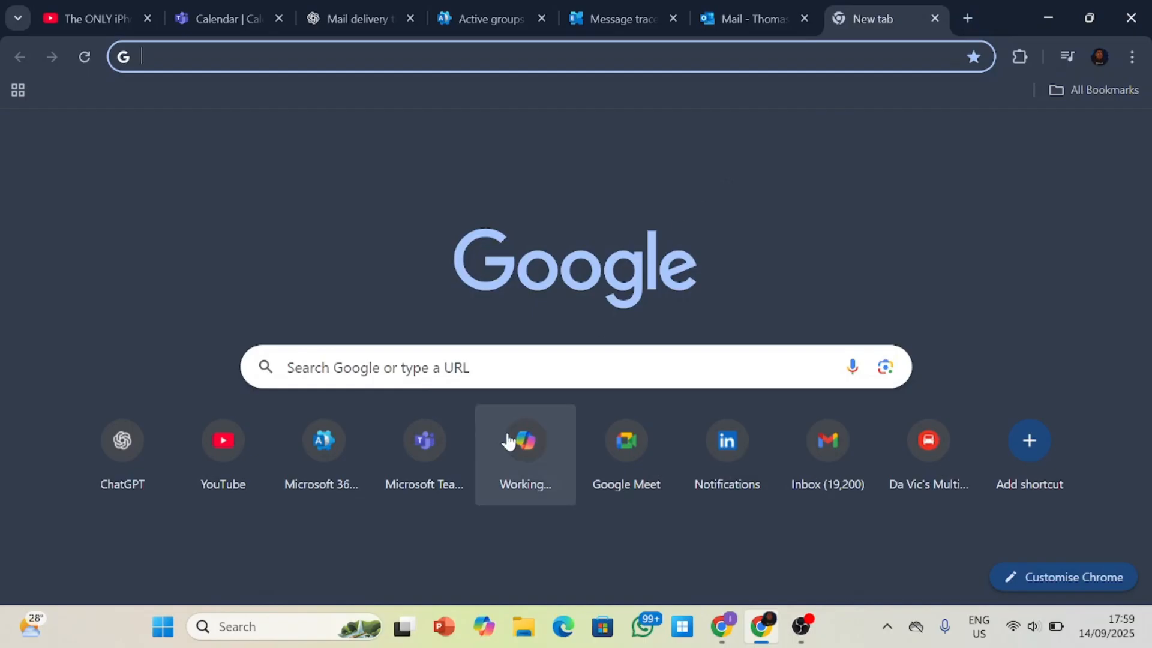
pyautogui.click(814, 472)
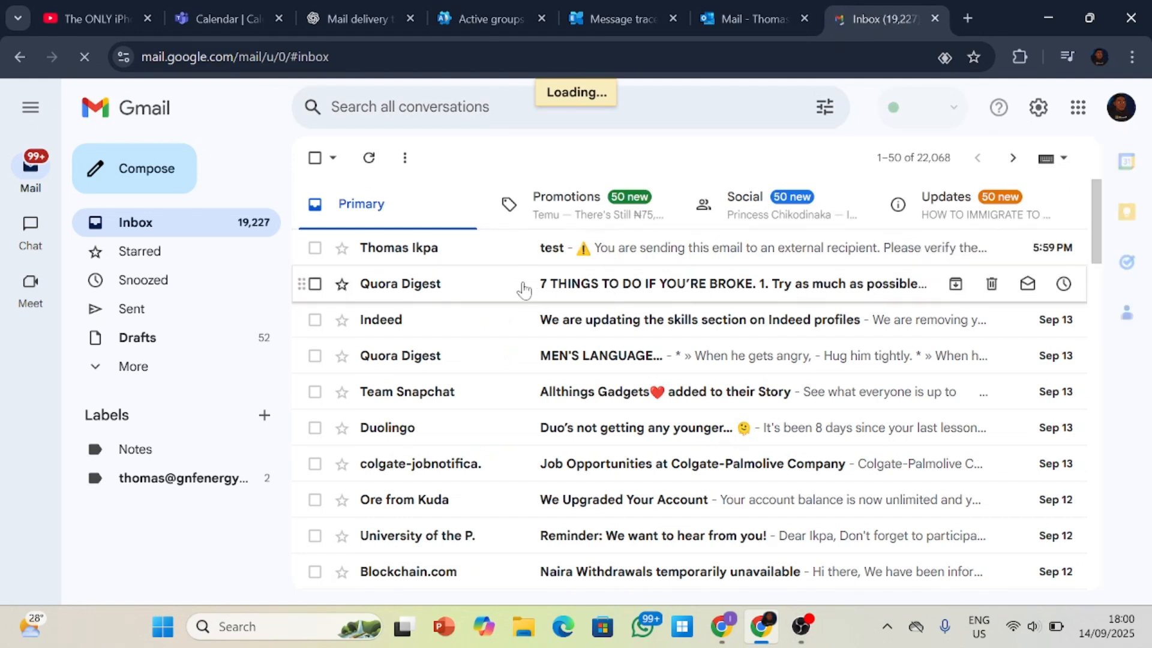
pyautogui.click(538, 255)
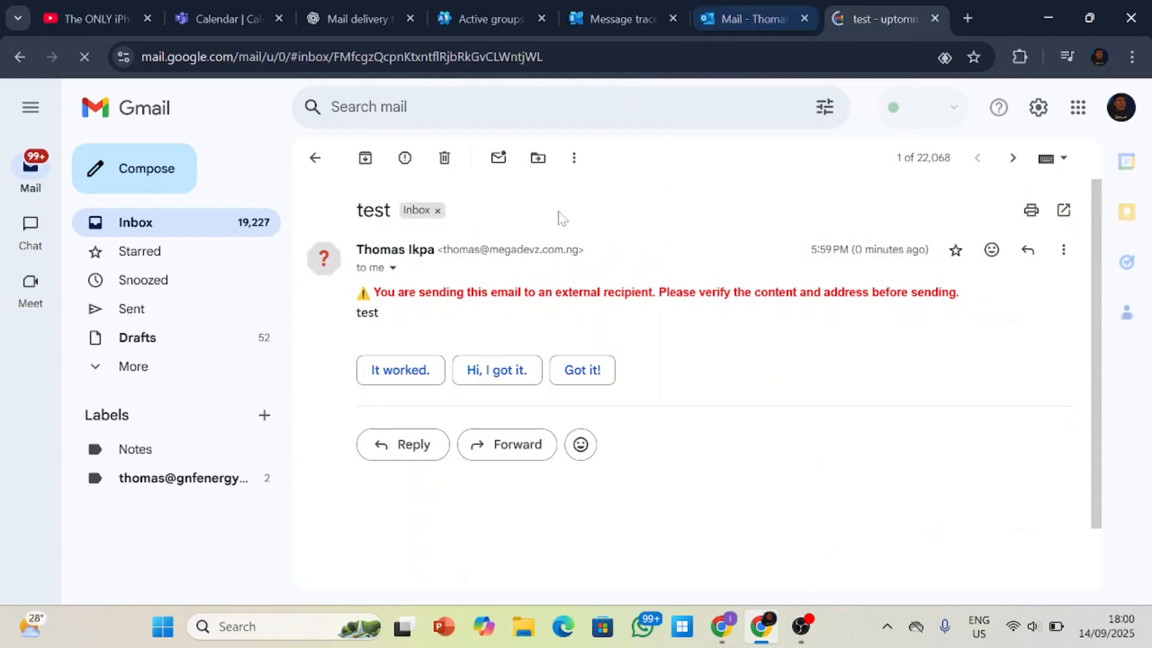
# Switch back to the Exchange admin center, start a new message trace and enter the external recipient's email address.
pyautogui.click(638, 13)
pyautogui.click(377, 331)
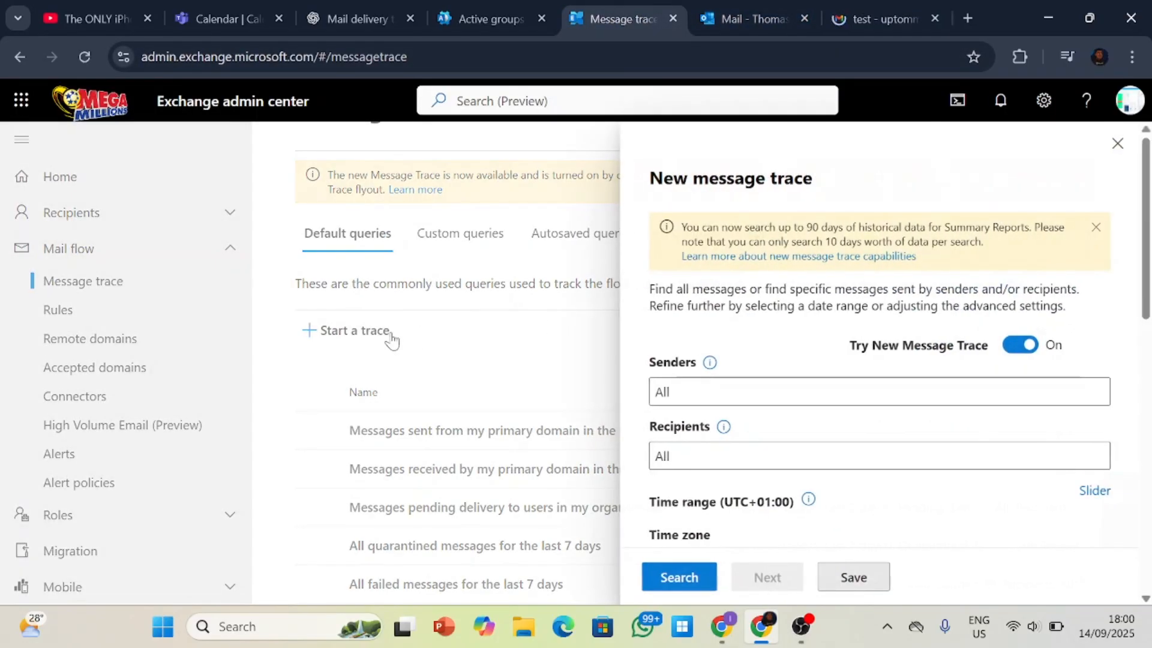
pyautogui.click(690, 451)
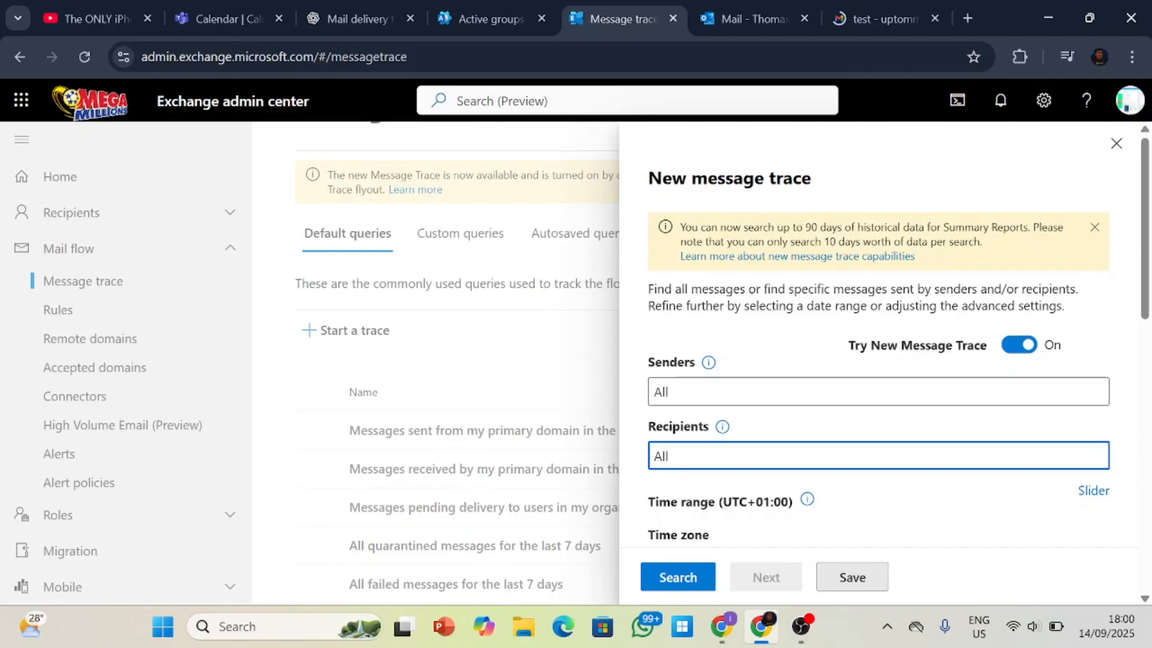
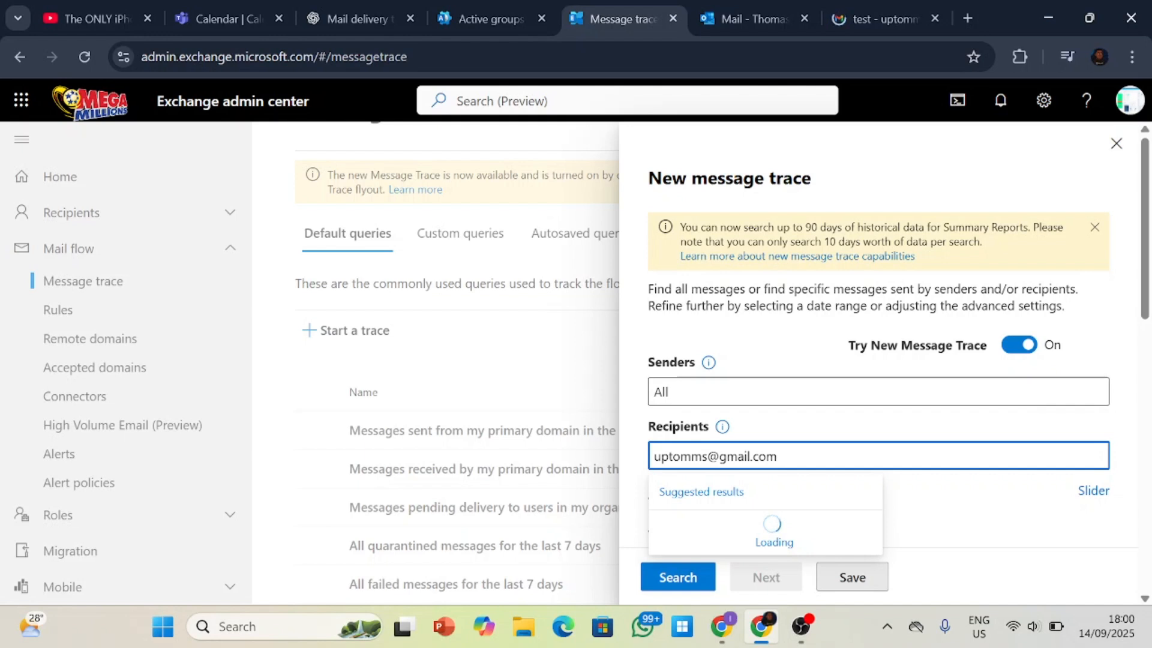
# Enter the sender's email address in the message trace.
pyautogui.click(720, 392)
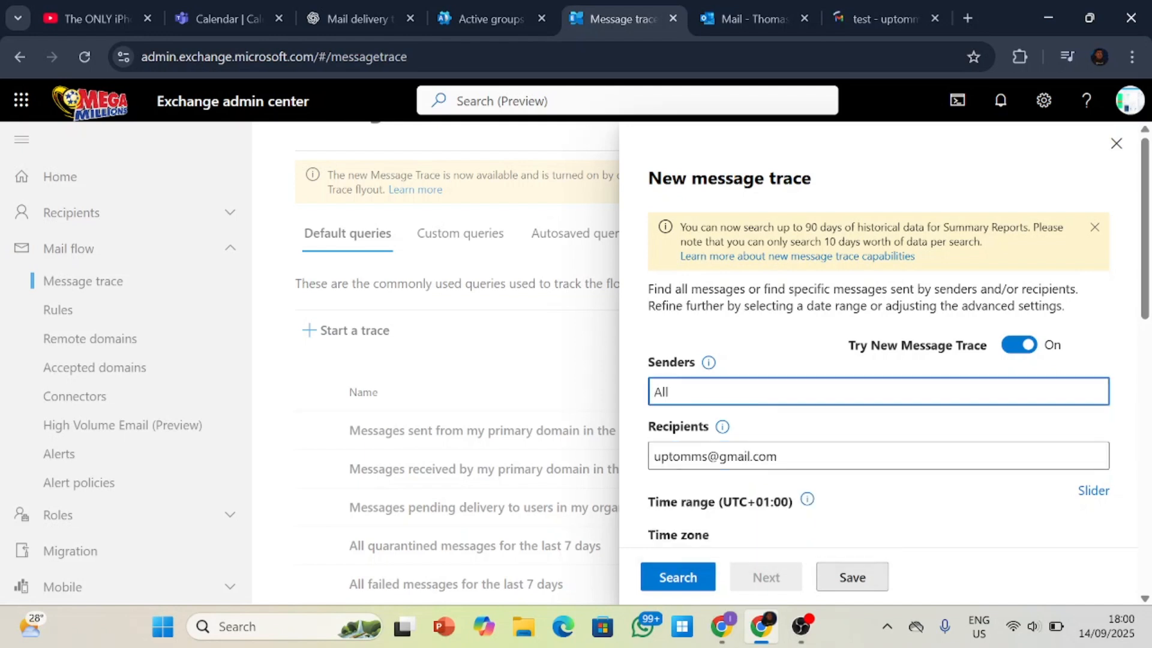
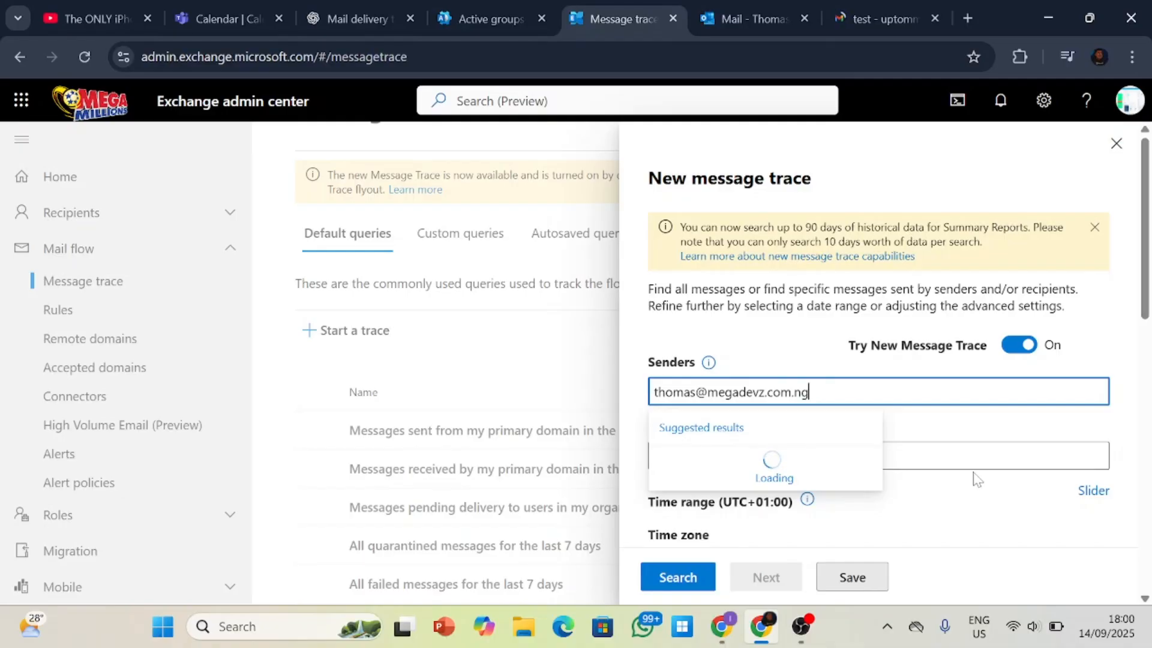
# Examine the time range, time zone and detailed search options of the new message trace.
pyautogui.scroll(-10, 970, 443)
pyautogui.scroll(10, 1008, 432)
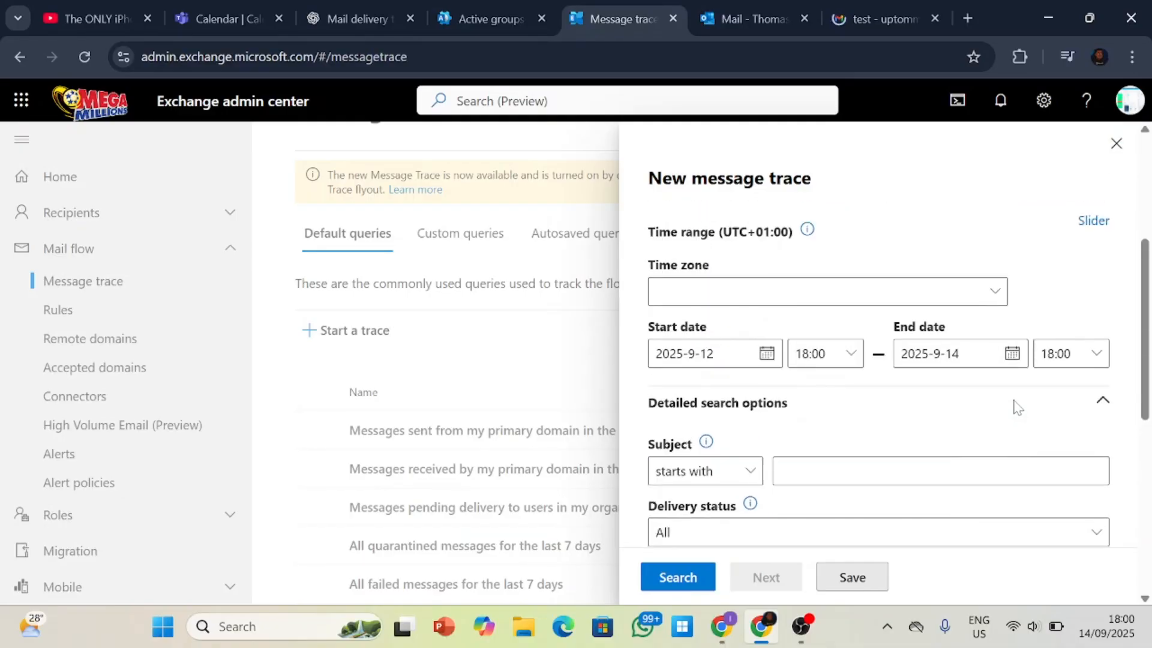
pyautogui.scroll(-5, 1001, 448)
pyautogui.scroll(4, 1002, 447)
pyautogui.scroll(1, 1002, 448)
pyautogui.scroll(-2, 1002, 447)
pyautogui.scroll(2, 1001, 447)
pyautogui.scroll(-2, 1002, 448)
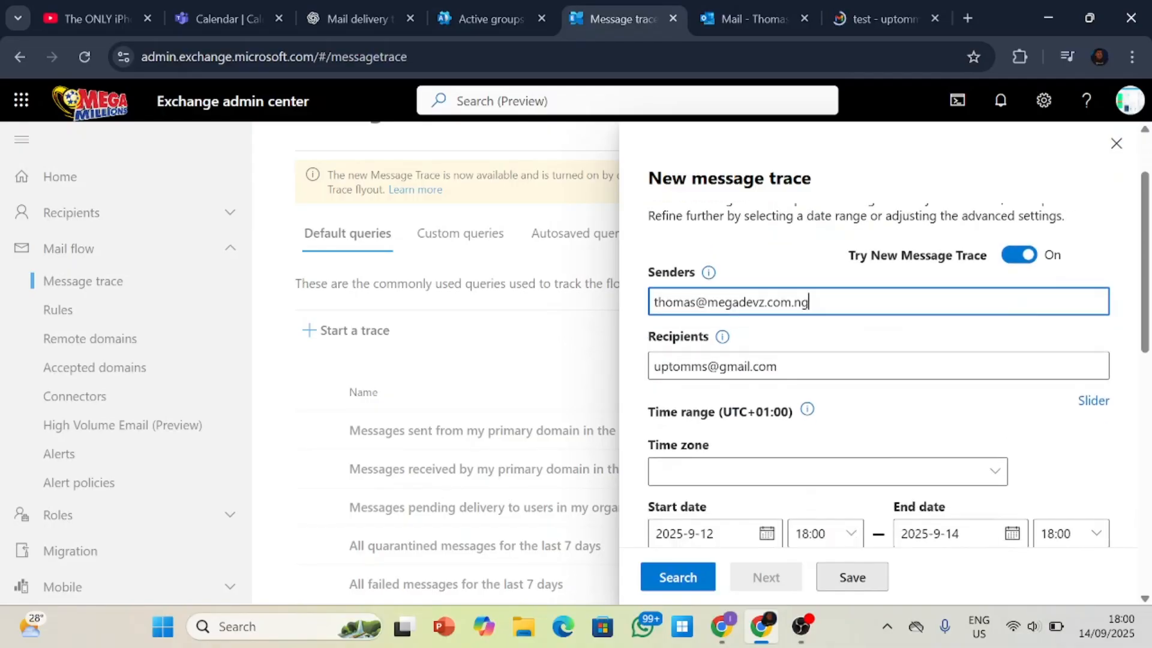
pyautogui.moveTo(1146, 300); pyautogui.dragTo(1147, 365)
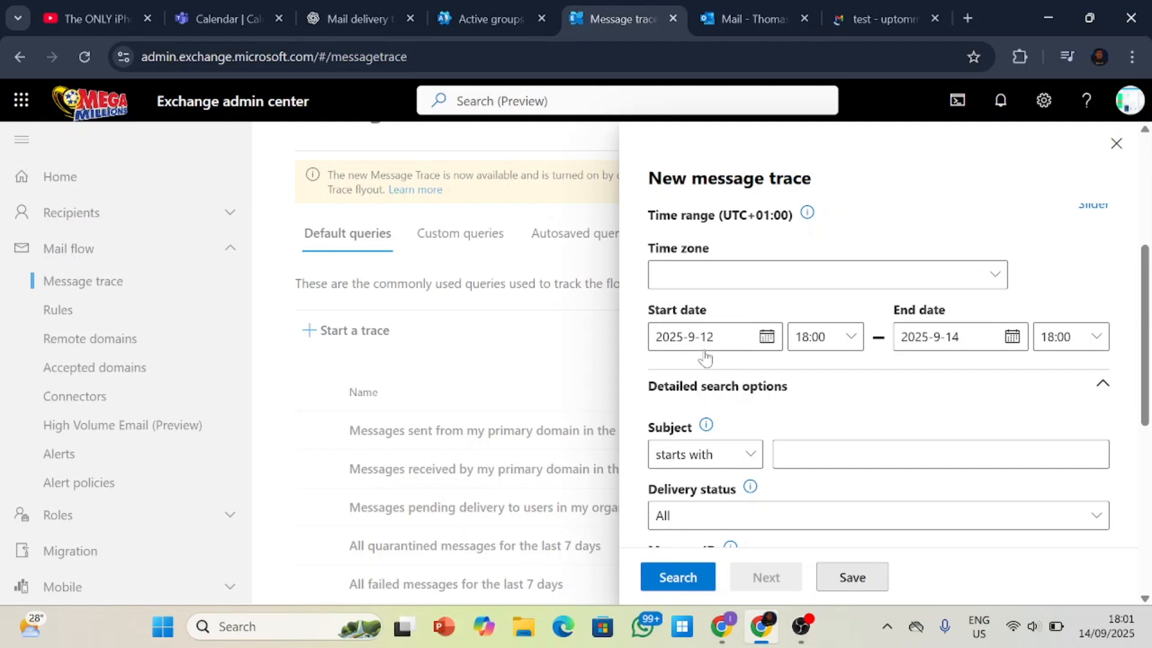
# Accept the suggested sender and recipient addresses as the trace's Senders and Recipients entries.
pyautogui.click(768, 338)
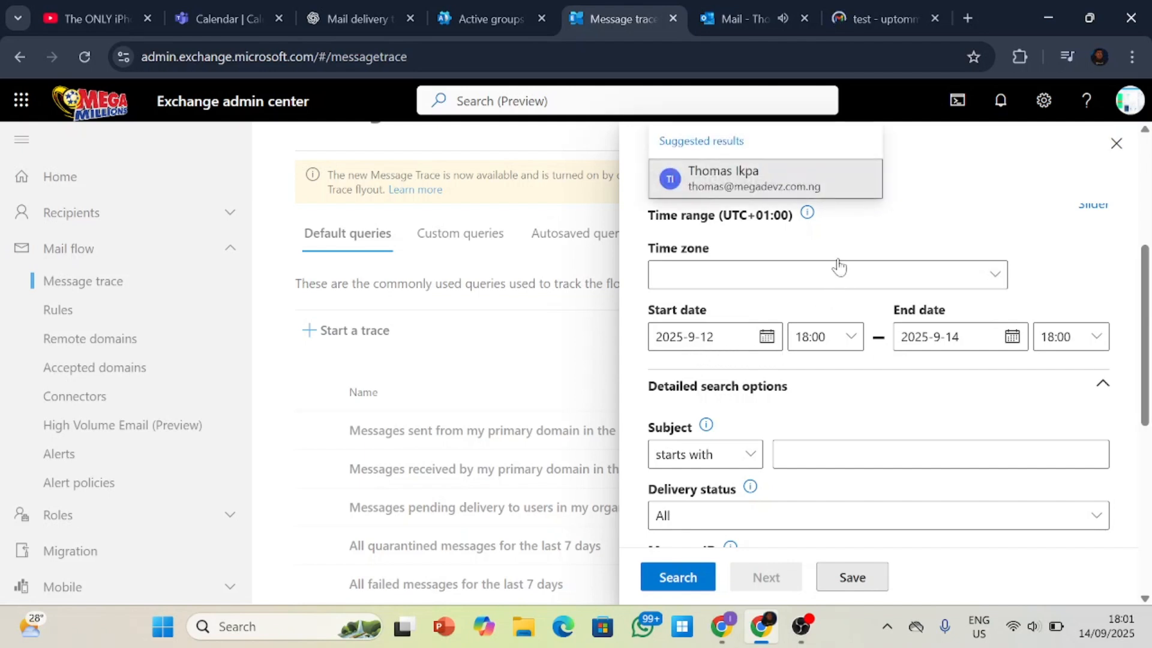
pyautogui.click(827, 178)
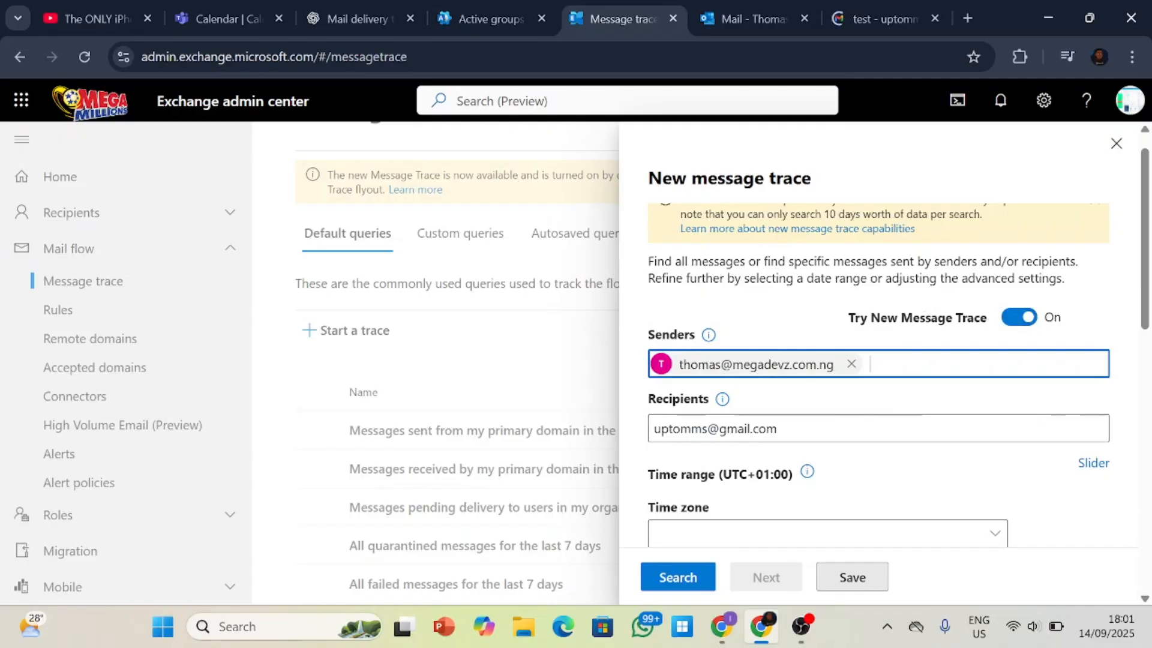
pyautogui.click(810, 429)
pyautogui.click(809, 499)
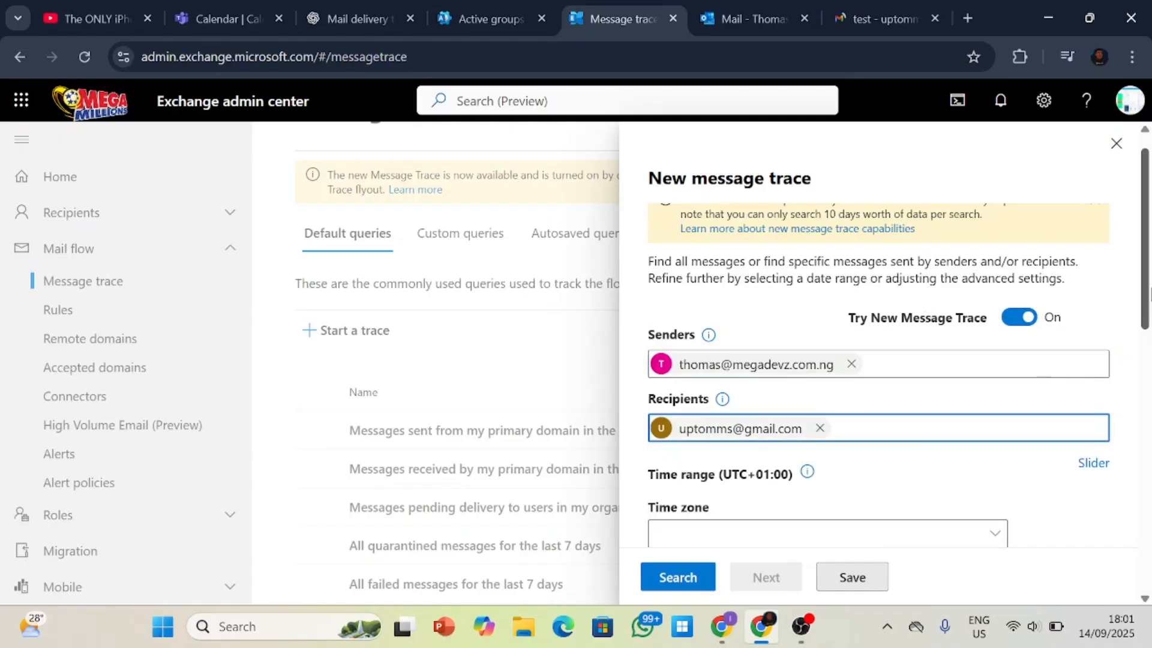
# Set the message trace's start date to 2025-9-14 and its start time to 07:30.
pyautogui.scroll(-3, 809, 360)
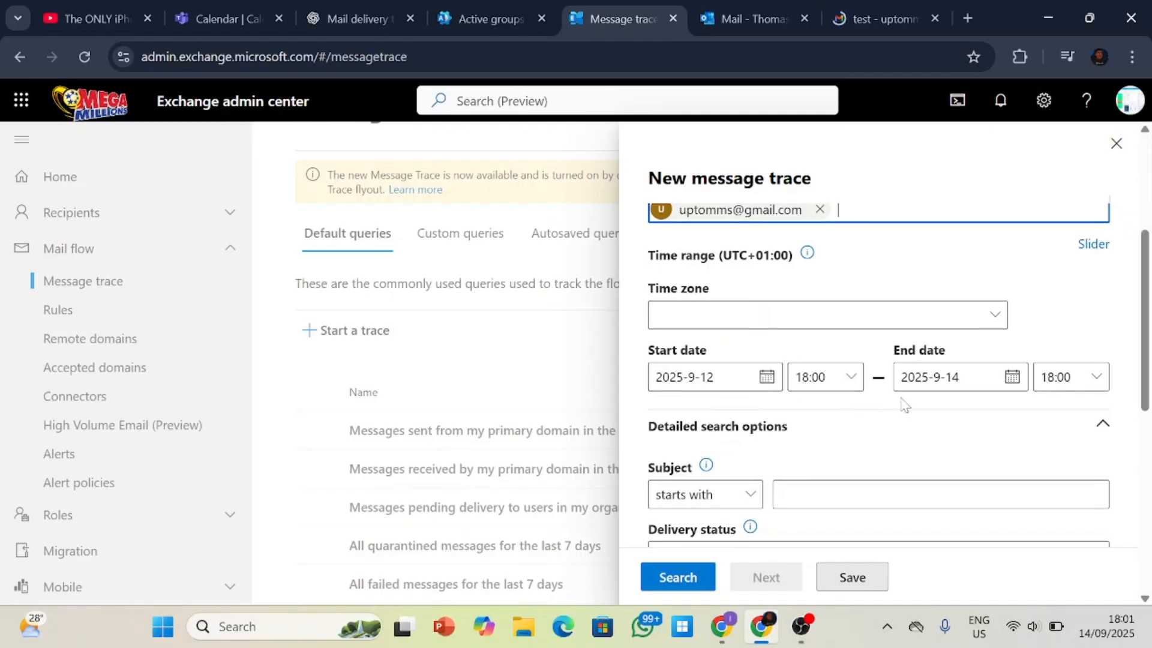
pyautogui.click(767, 377)
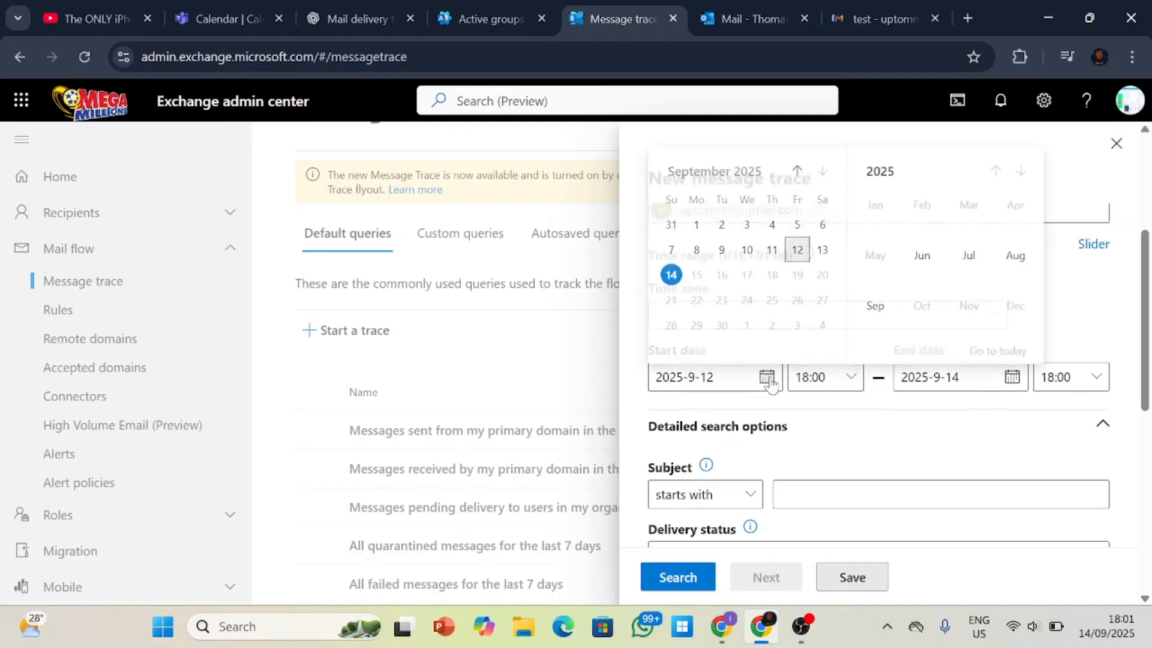
pyautogui.click(672, 274)
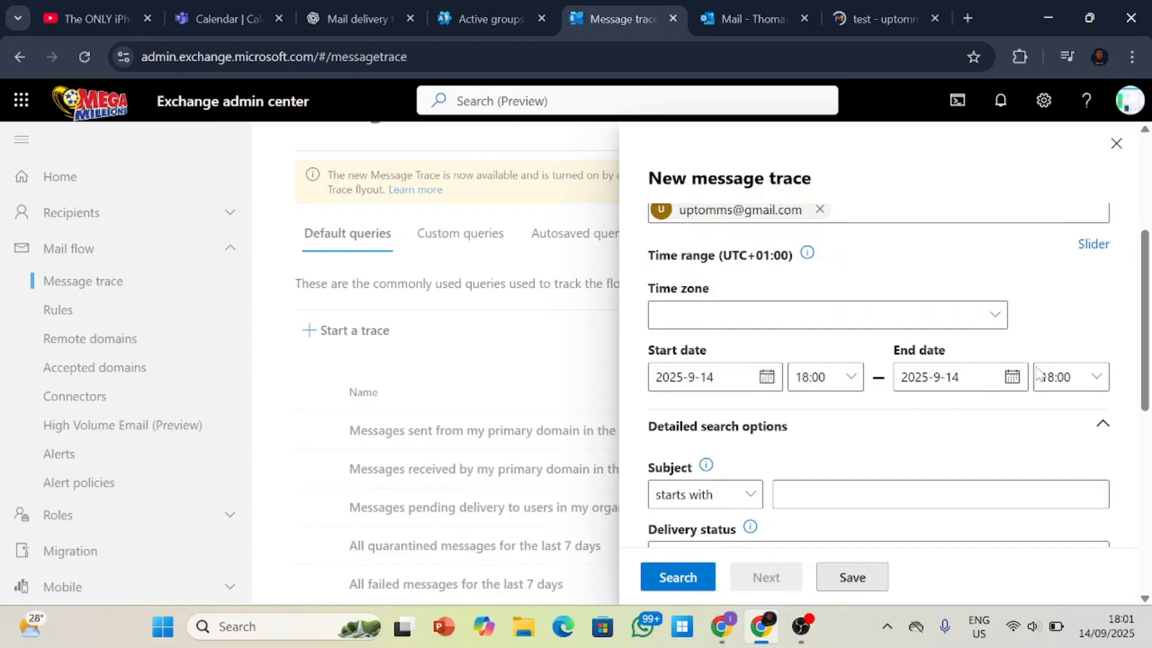
pyautogui.click(845, 380)
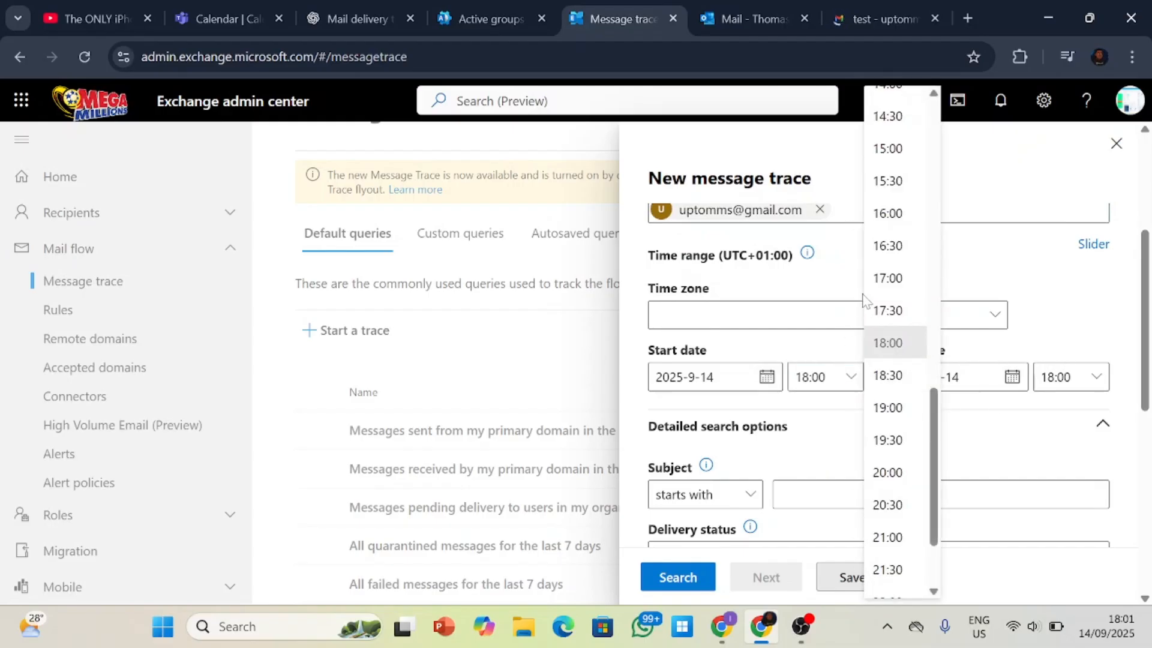
pyautogui.scroll(-1, 896, 244)
pyautogui.scroll(7, 886, 283)
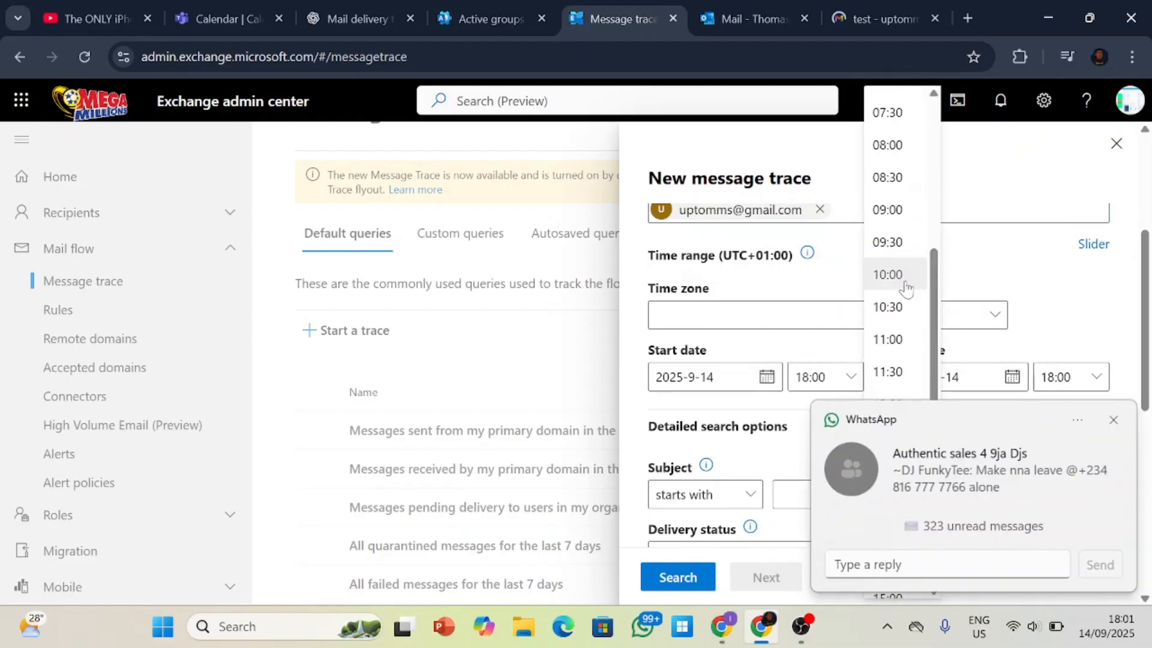
pyautogui.scroll(1, 887, 216)
pyautogui.click(888, 203)
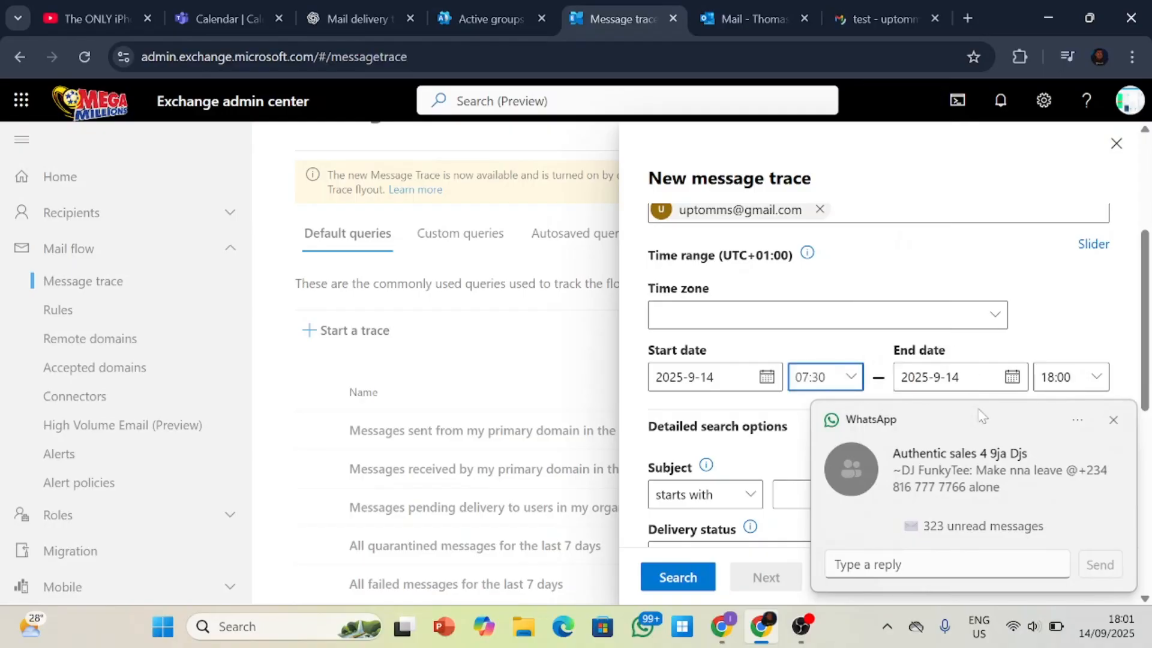
pyautogui.click(1114, 419)
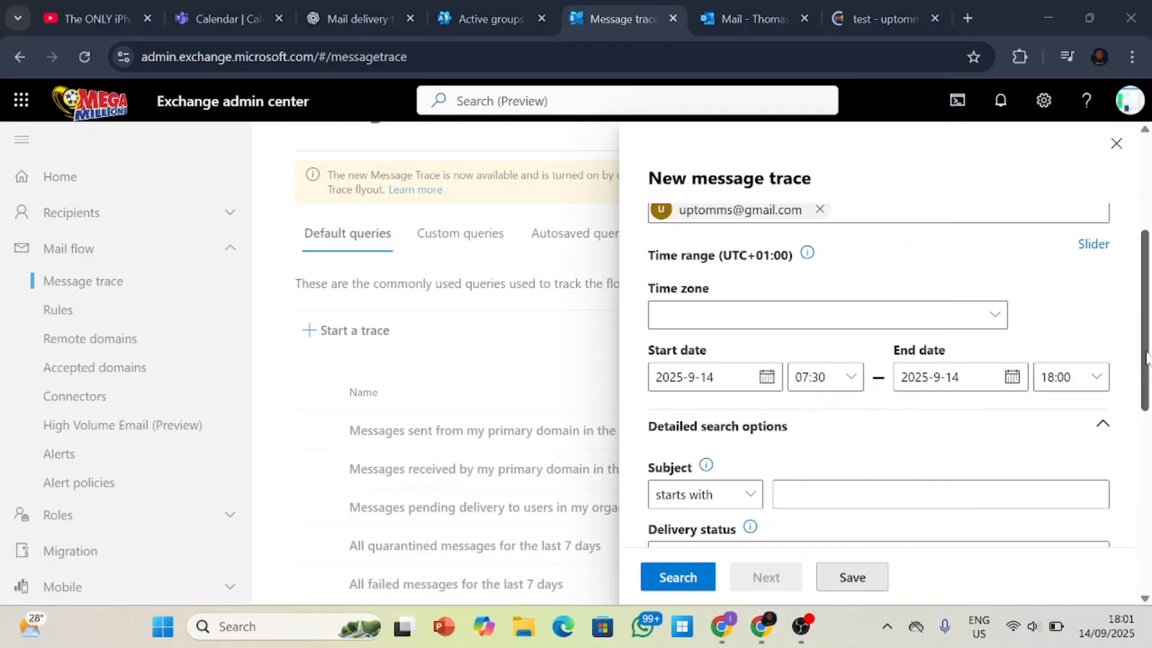
# Run the message trace search with the Summary report type.
pyautogui.moveTo(1147, 363); pyautogui.dragTo(1149, 397)
pyautogui.click(1114, 425)
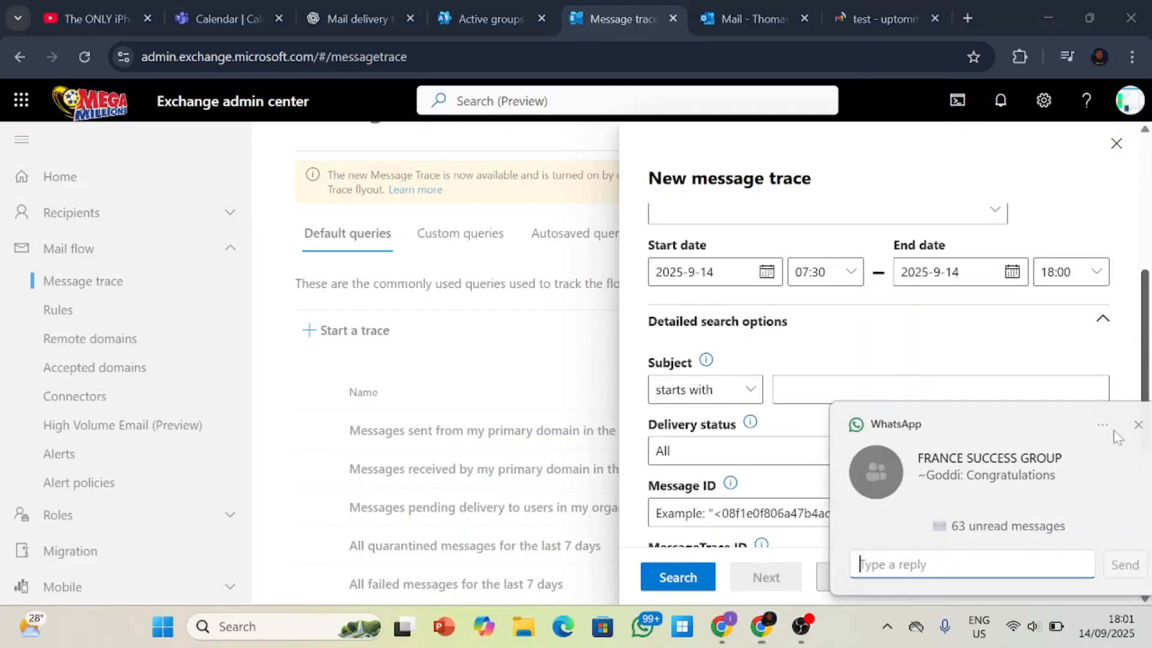
pyautogui.moveTo(1144, 363); pyautogui.dragTo(1146, 498)
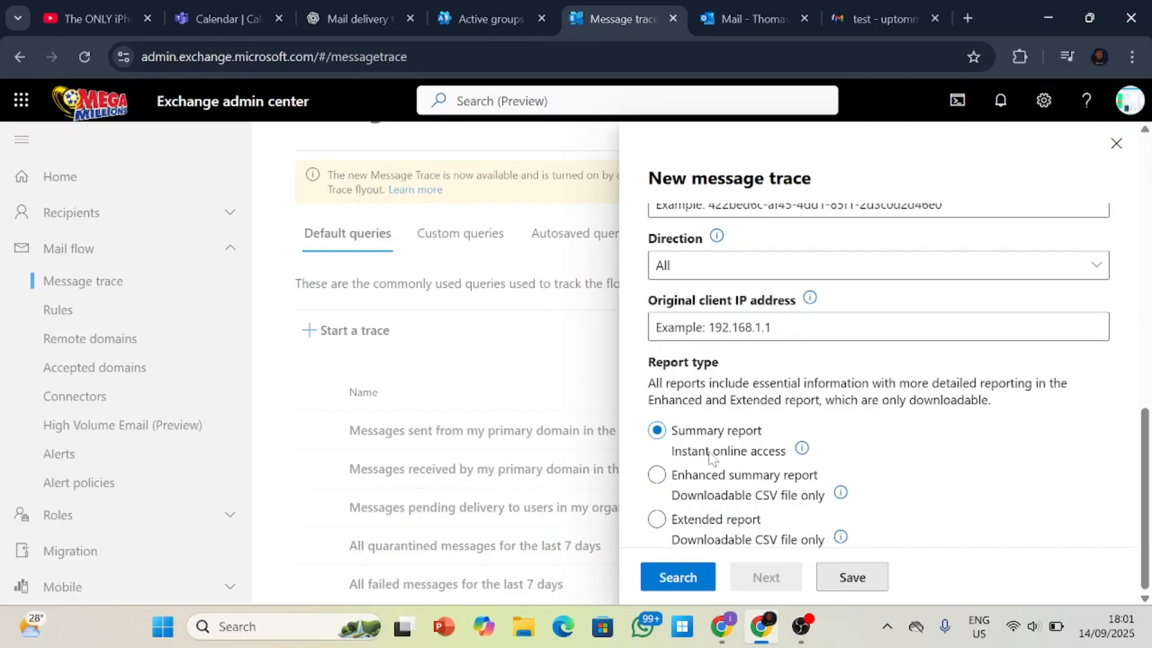
pyautogui.click(691, 575)
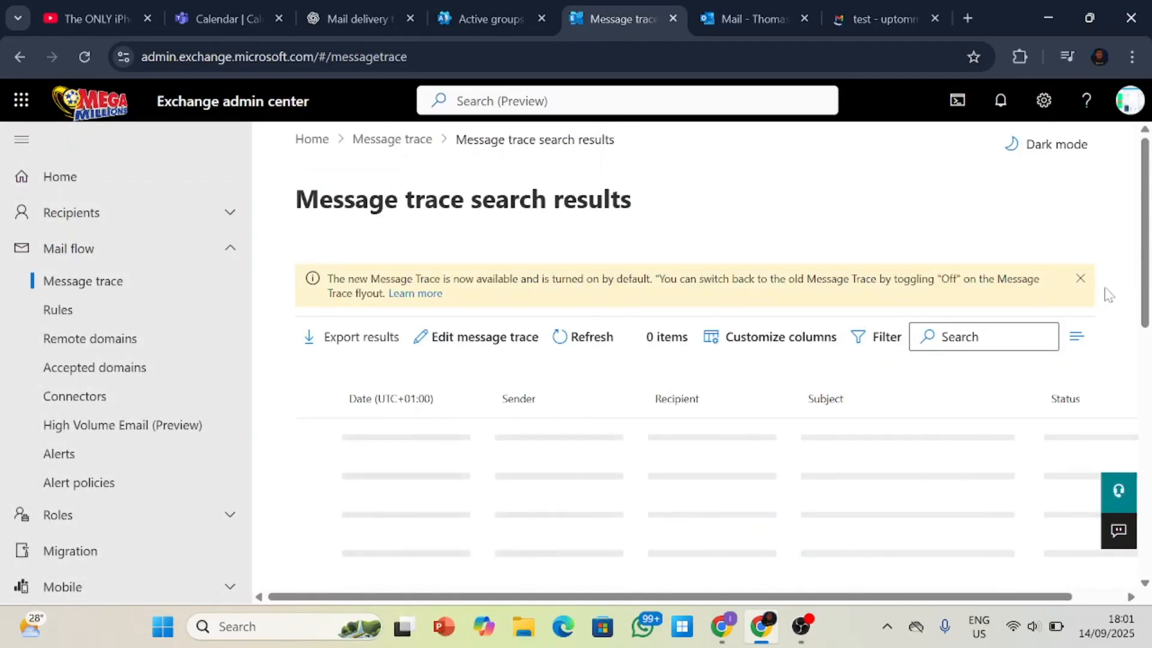
pyautogui.moveTo(1143, 267); pyautogui.dragTo(1149, 321)
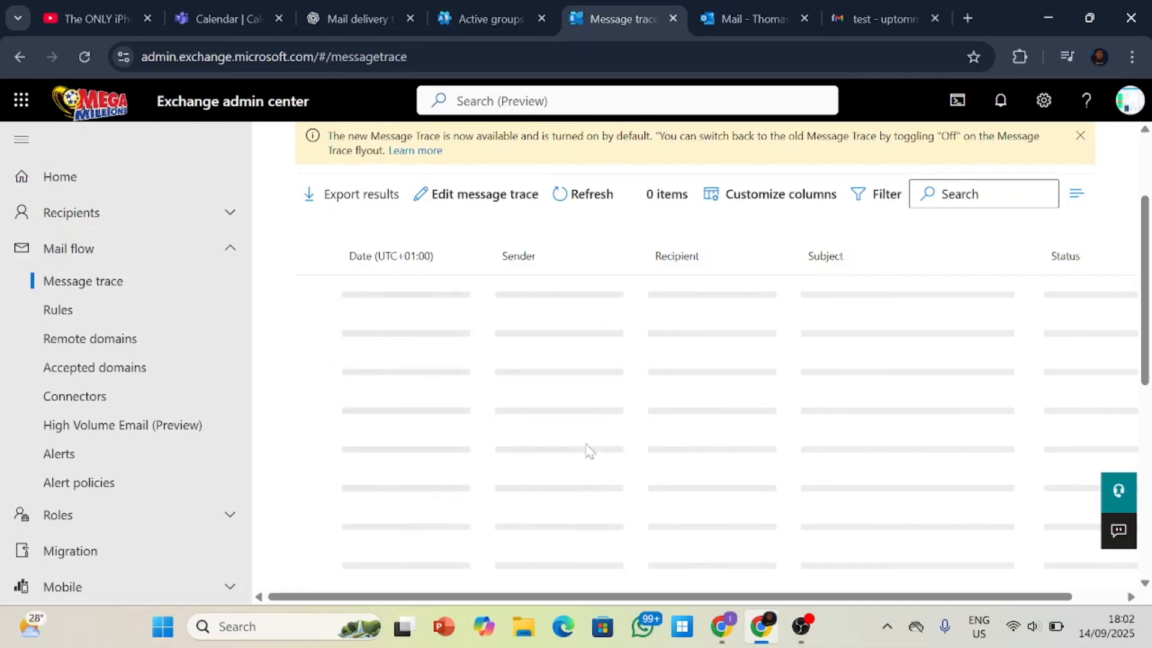
pyautogui.scroll(1, 588, 456)
pyautogui.scroll(1, 594, 471)
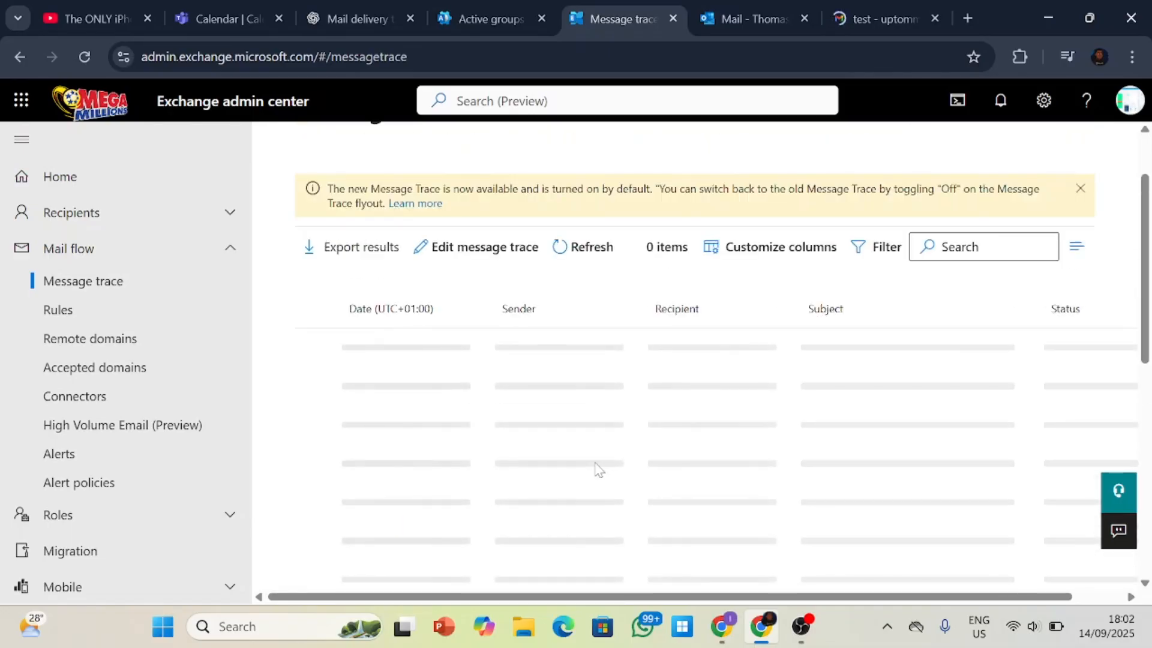
pyautogui.scroll(2, 598, 470)
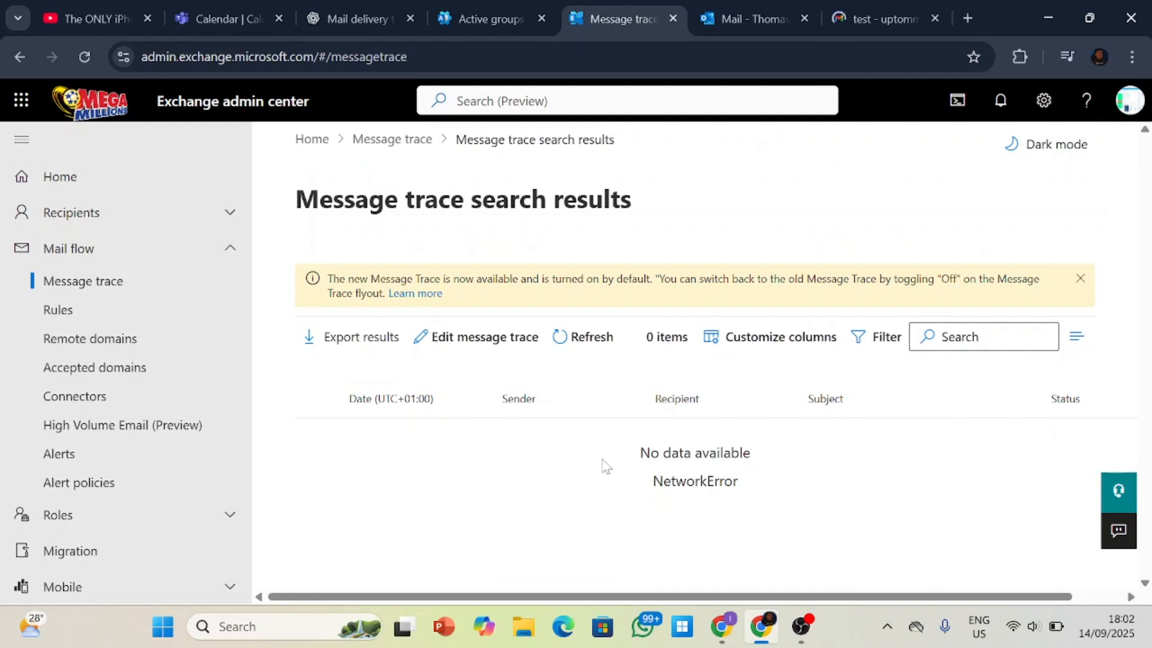
# Refresh the message trace search results and dismiss the chat notification.
pyautogui.click(593, 351)
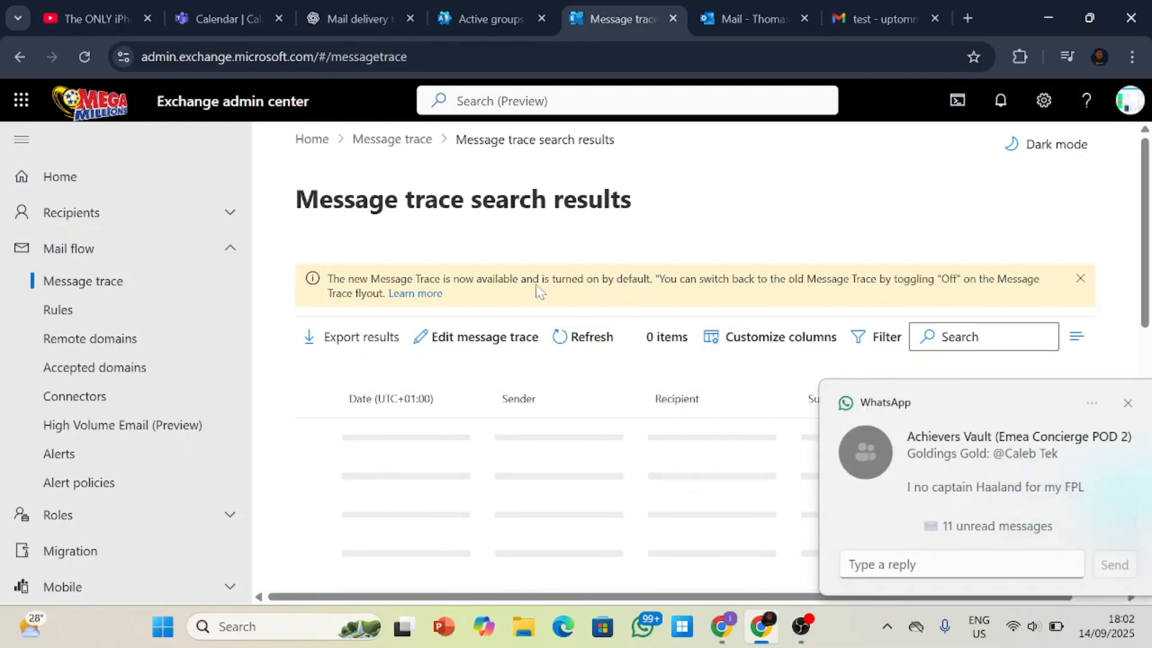
pyautogui.click(1111, 405)
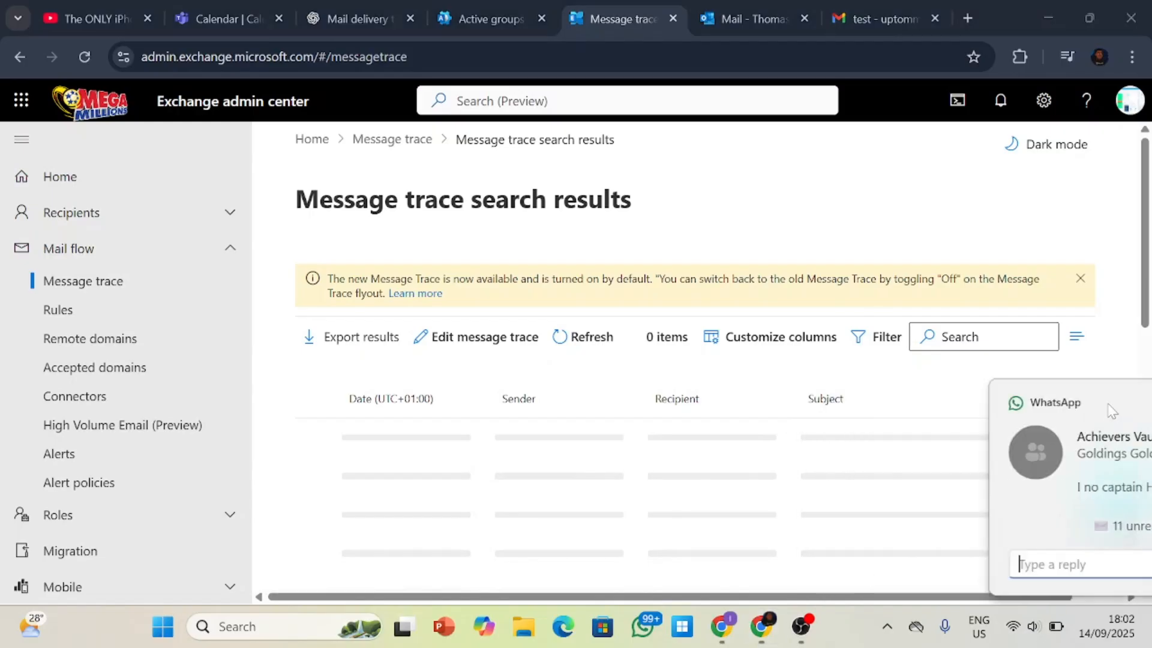
pyautogui.rightClick(650, 631)
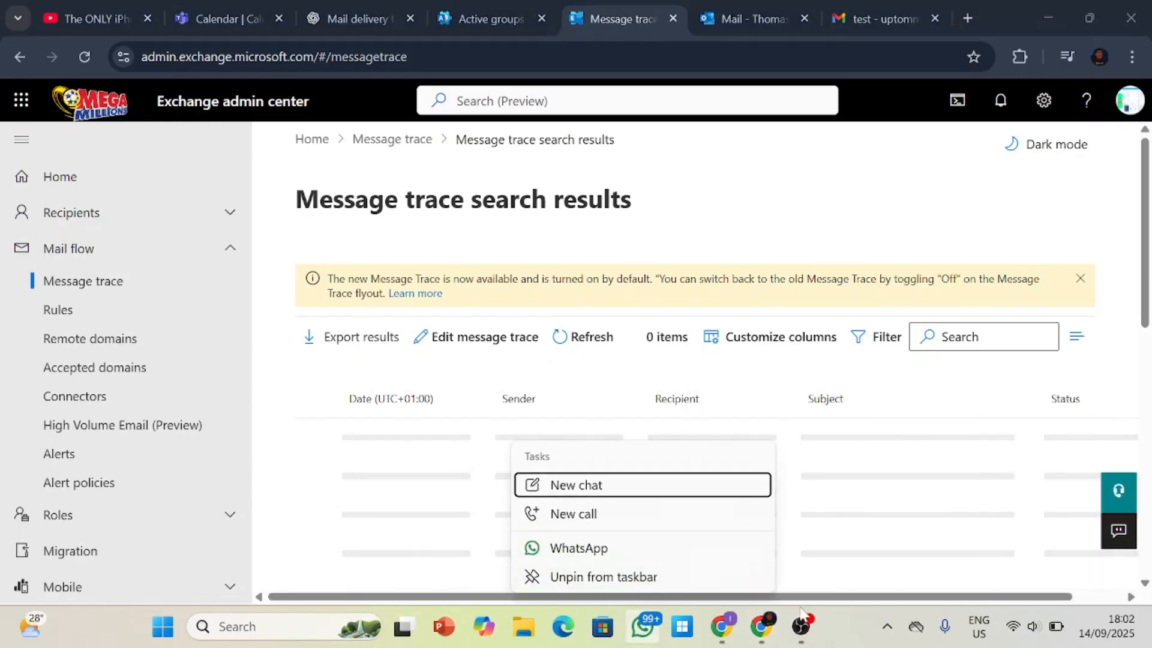
pyautogui.click(827, 612)
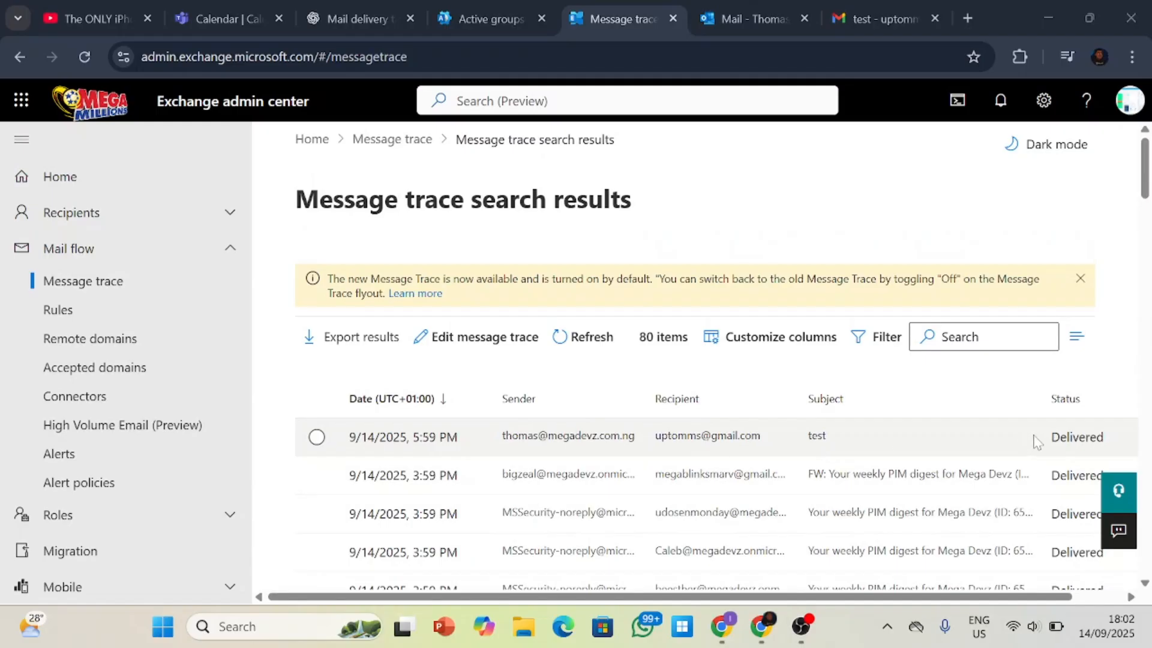
# Open the trace details of the message with subject "test" and examine its delivery status and connector information.
pyautogui.click(454, 444)
pyautogui.scroll(-3, 462, 438)
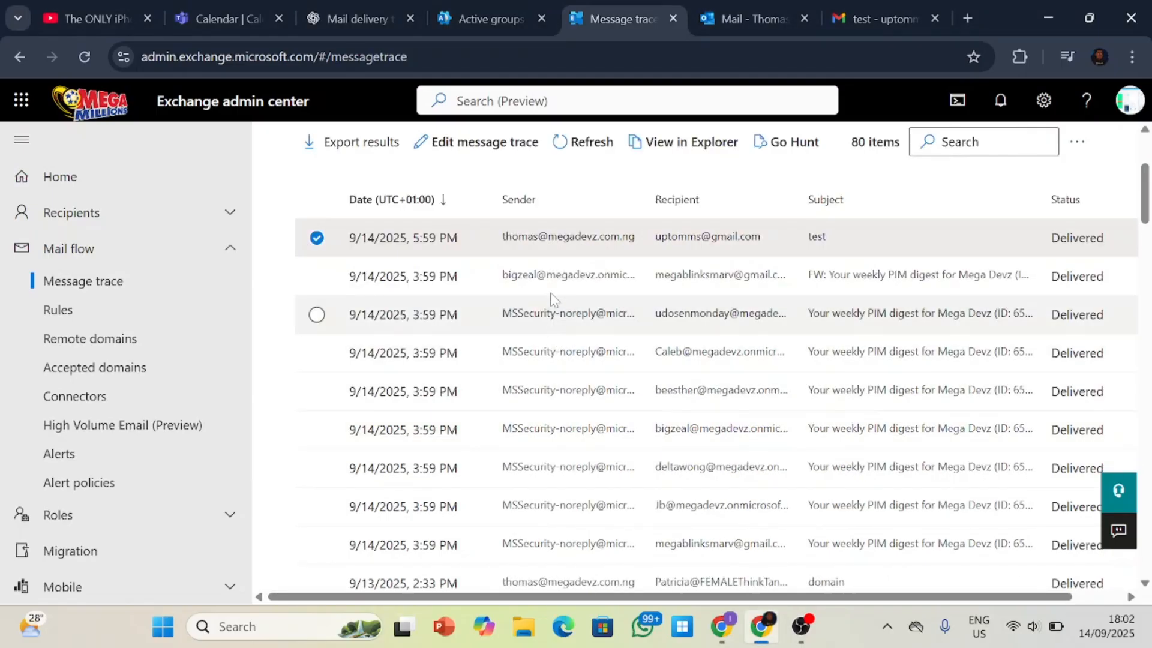
pyautogui.click(545, 240)
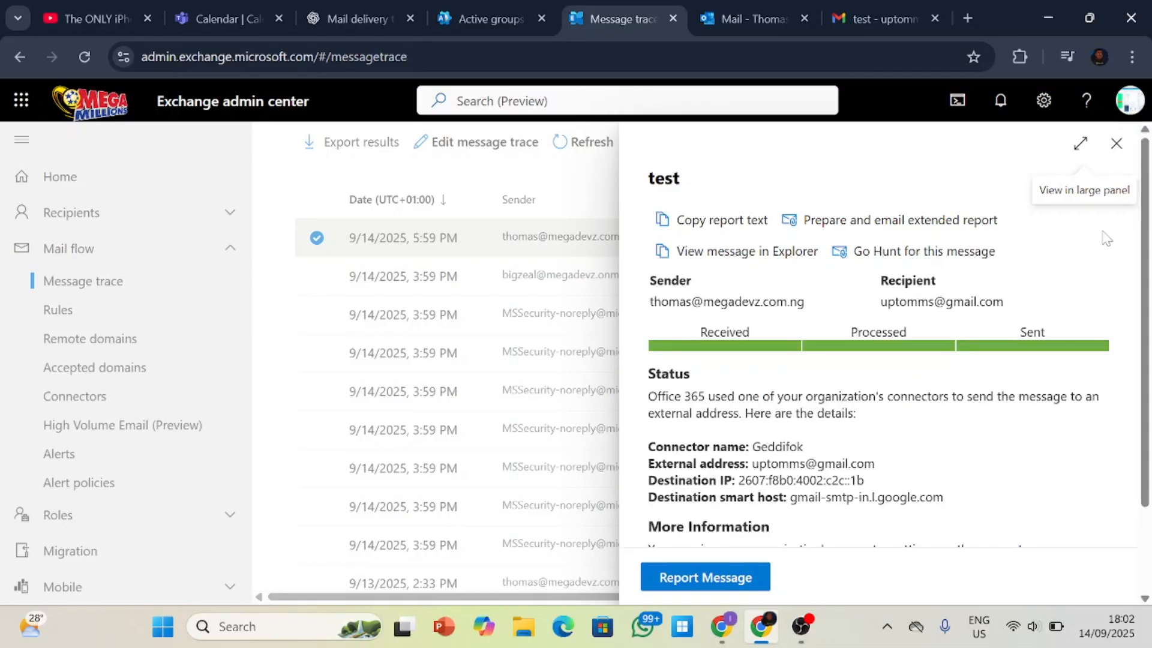
pyautogui.moveTo(1150, 293); pyautogui.dragTo(1149, 259)
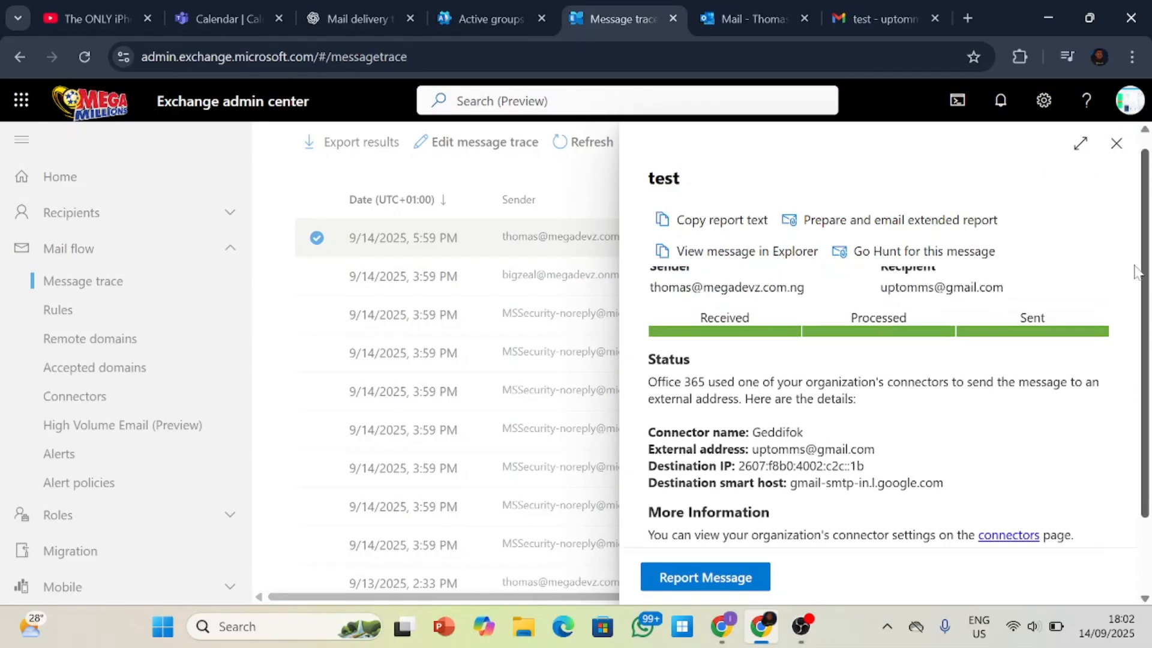
pyautogui.scroll(1, 952, 400)
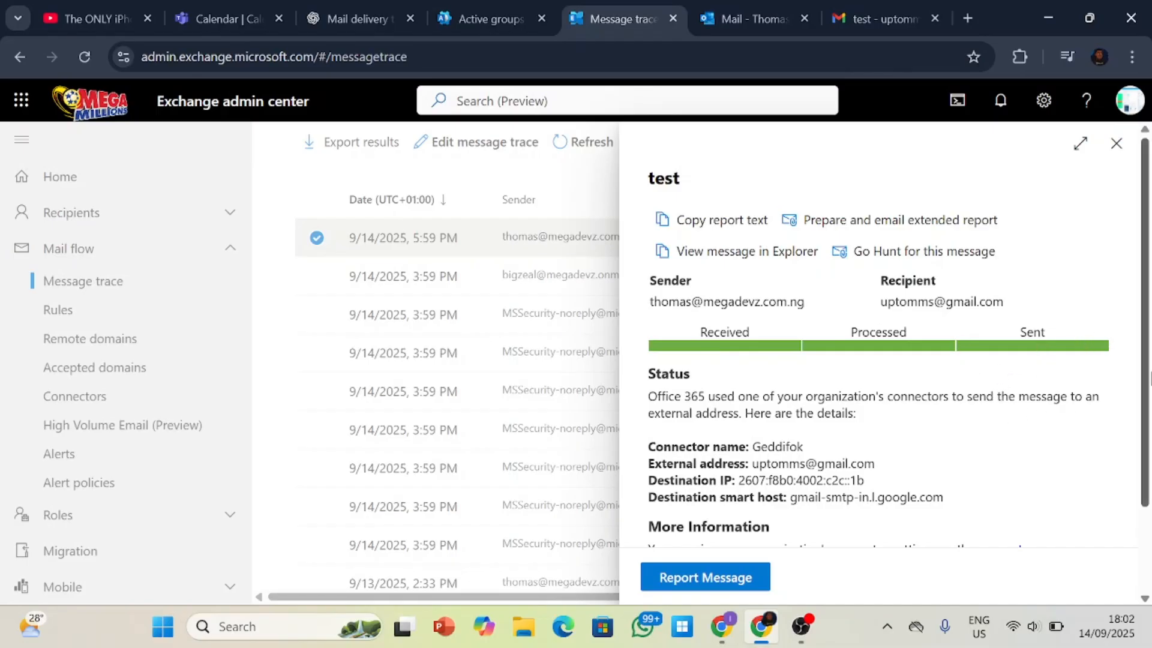
pyautogui.moveTo(1149, 380); pyautogui.dragTo(1145, 345)
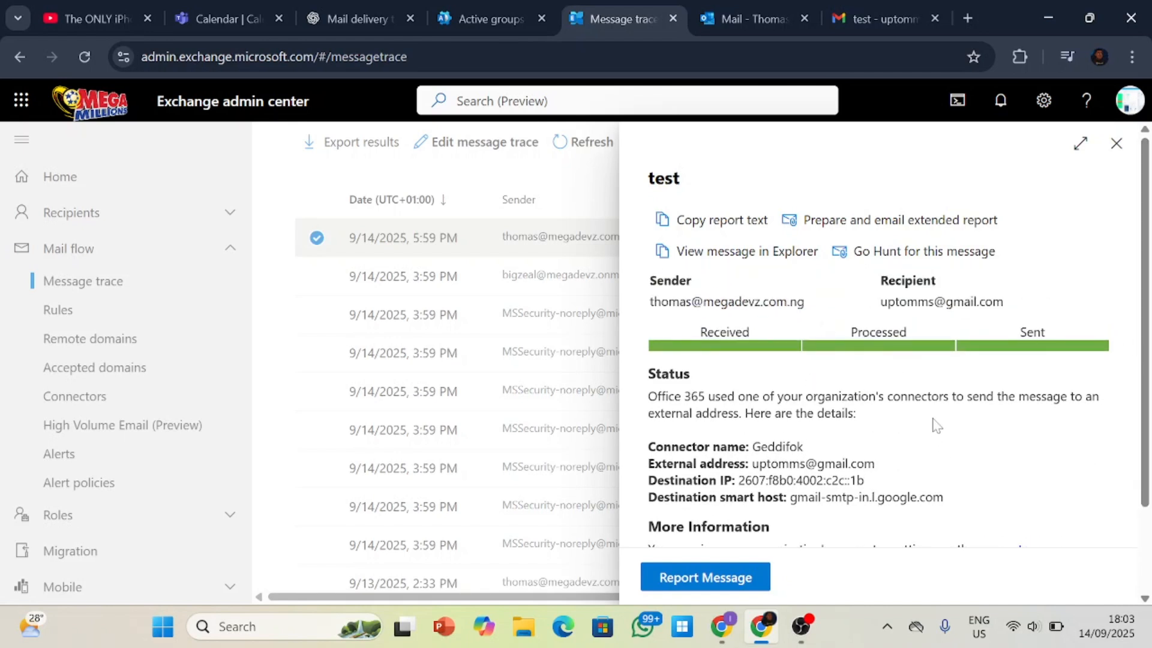
pyautogui.scroll(-2, 759, 543)
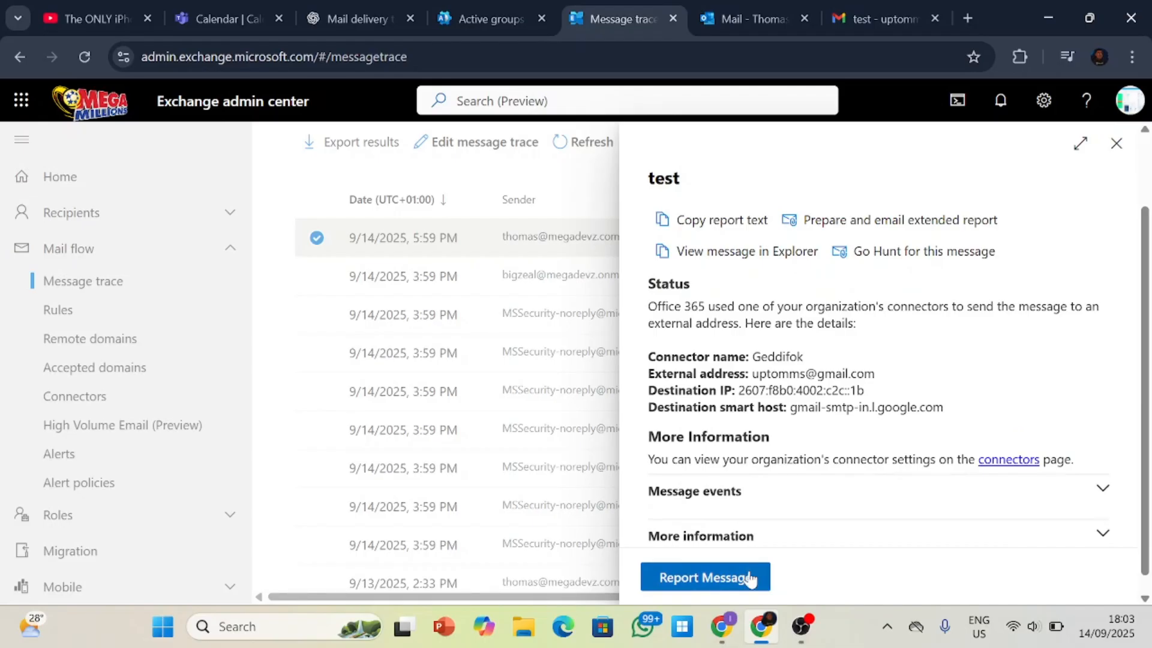
# Open the Report Message page for the traced message, close it again and close the message details.
pyautogui.click(750, 576)
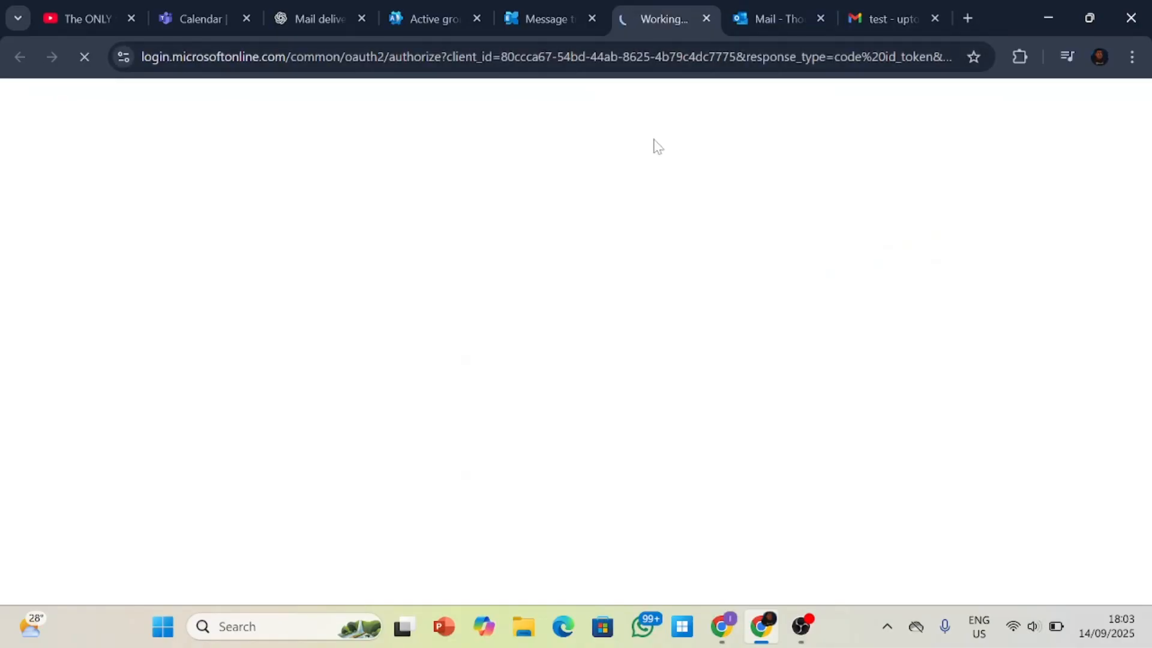
pyautogui.click(708, 20)
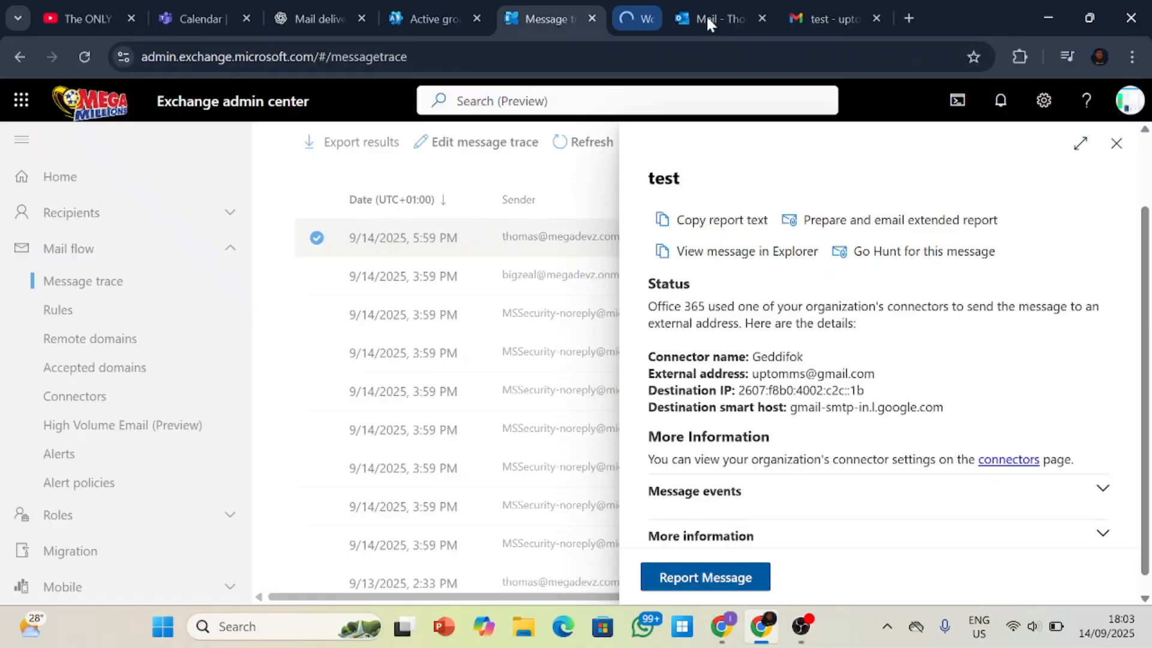
pyautogui.click(1117, 144)
pyautogui.scroll(2, 1096, 258)
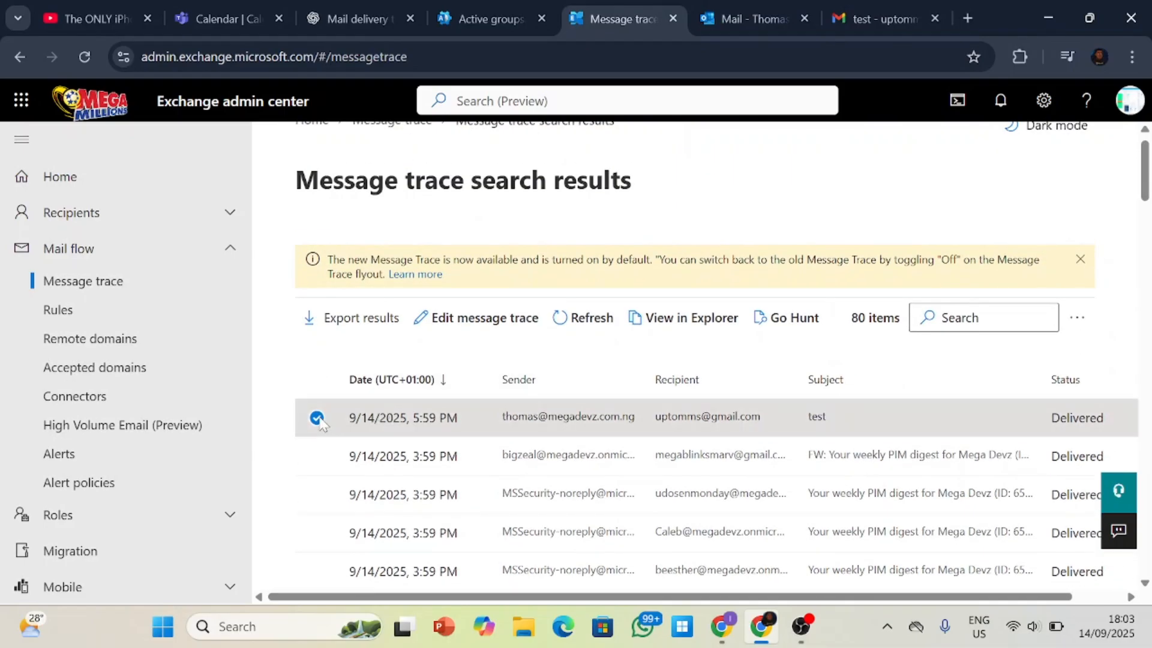
pyautogui.scroll(-3, 316, 418)
# Open the mail flow Rules page and look through the list of transport rules.
pyautogui.click(142, 311)
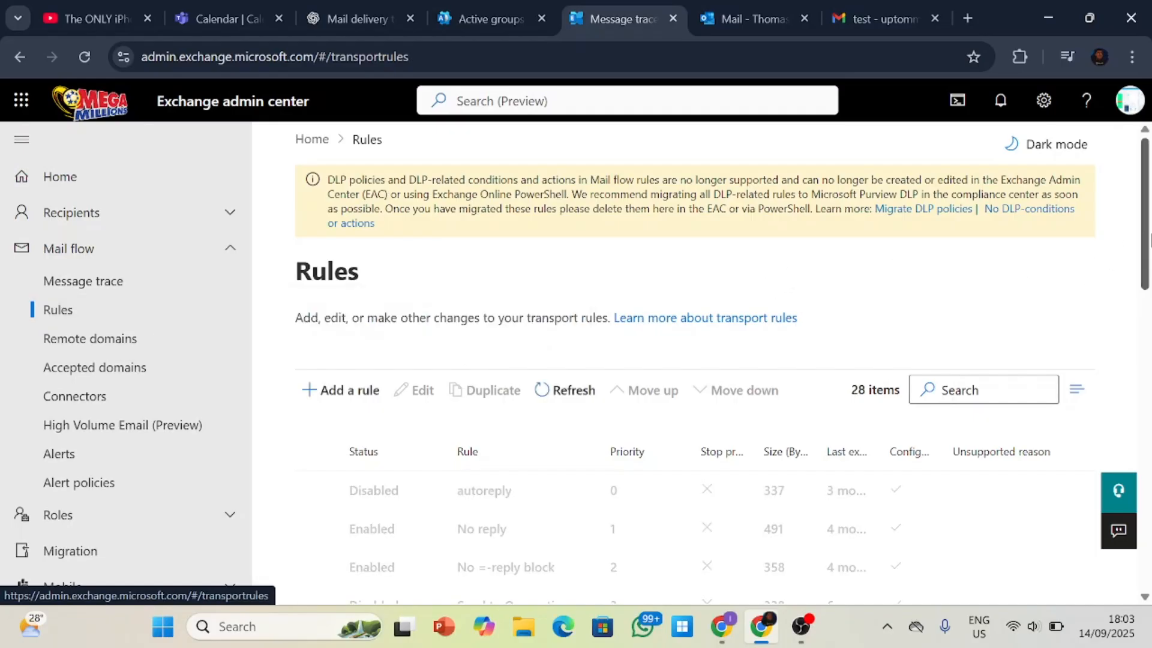
pyautogui.moveTo(1149, 238)
pyautogui.mouseDown()
pyautogui.moveTo(1149, 356)
pyautogui.moveTo(1149, 257)
pyautogui.mouseUp()
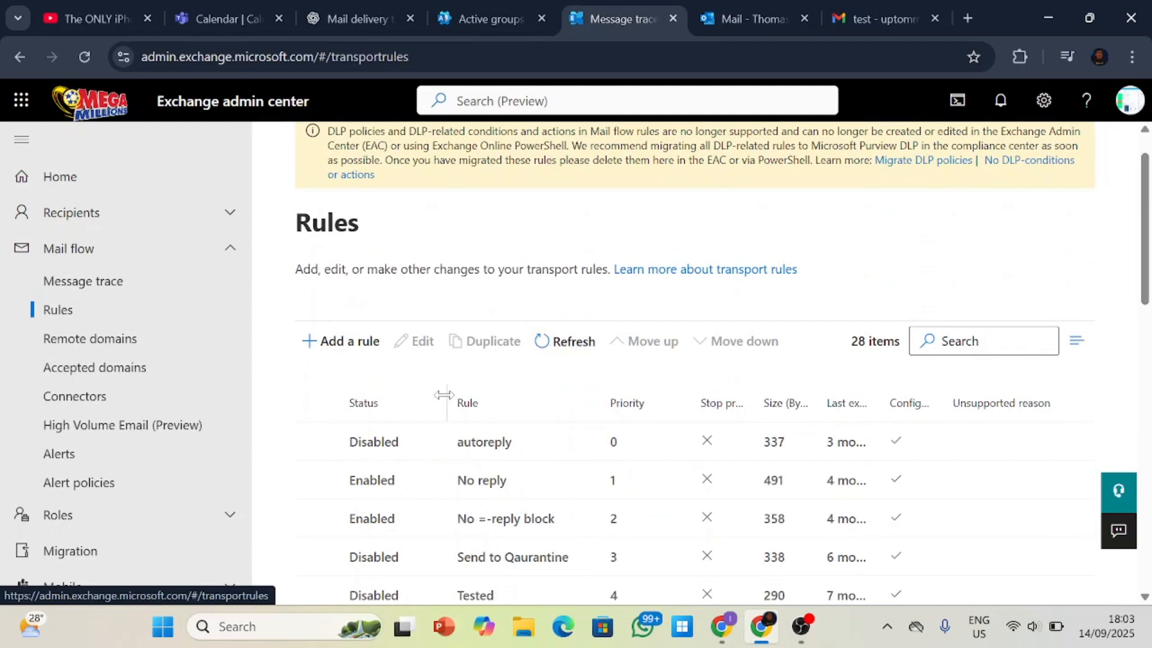
pyautogui.scroll(1, 444, 396)
pyautogui.scroll(-1, 457, 394)
pyautogui.scroll(1, 461, 393)
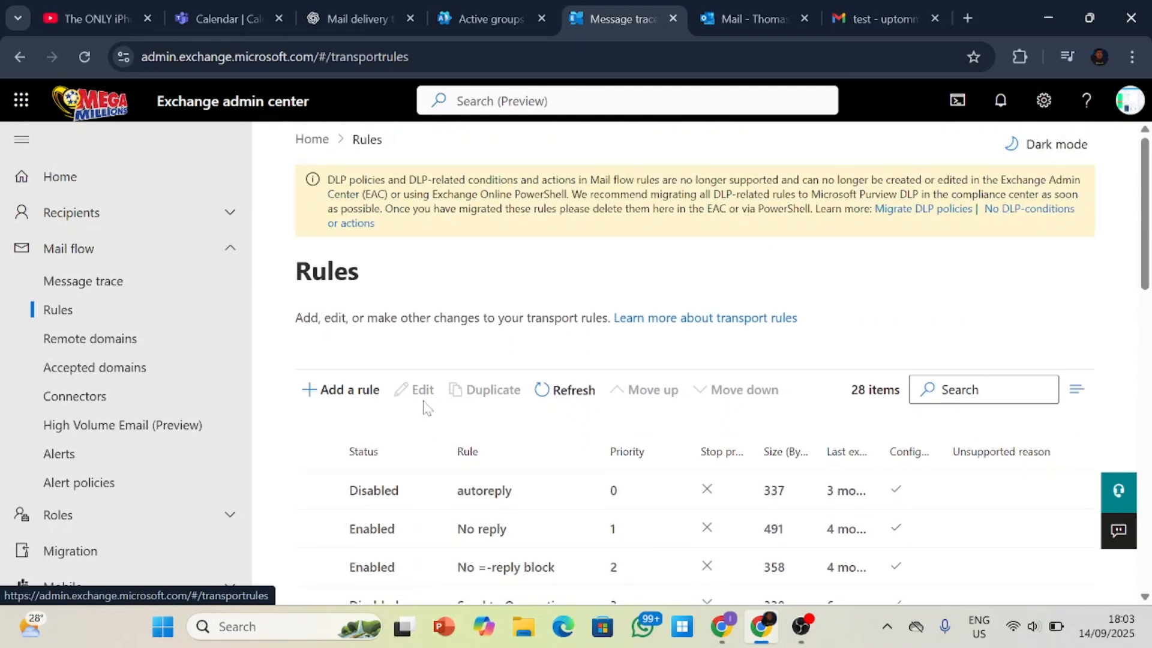
# Create a new transport rule from scratch and name it "test".
pyautogui.click(360, 392)
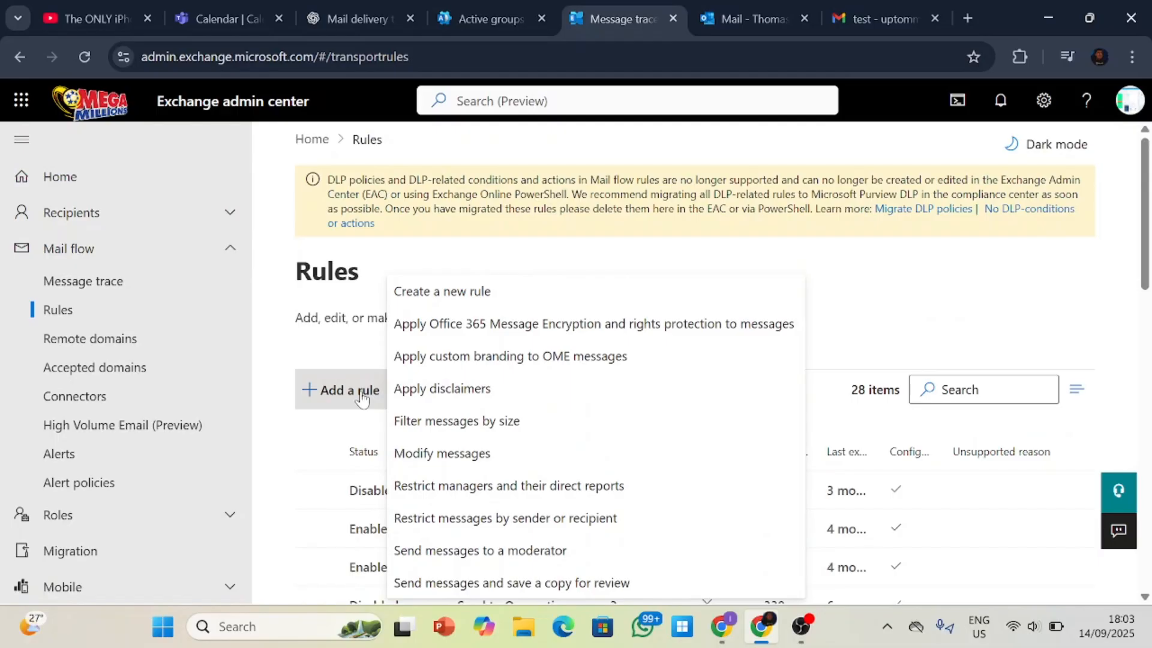
pyautogui.click(437, 293)
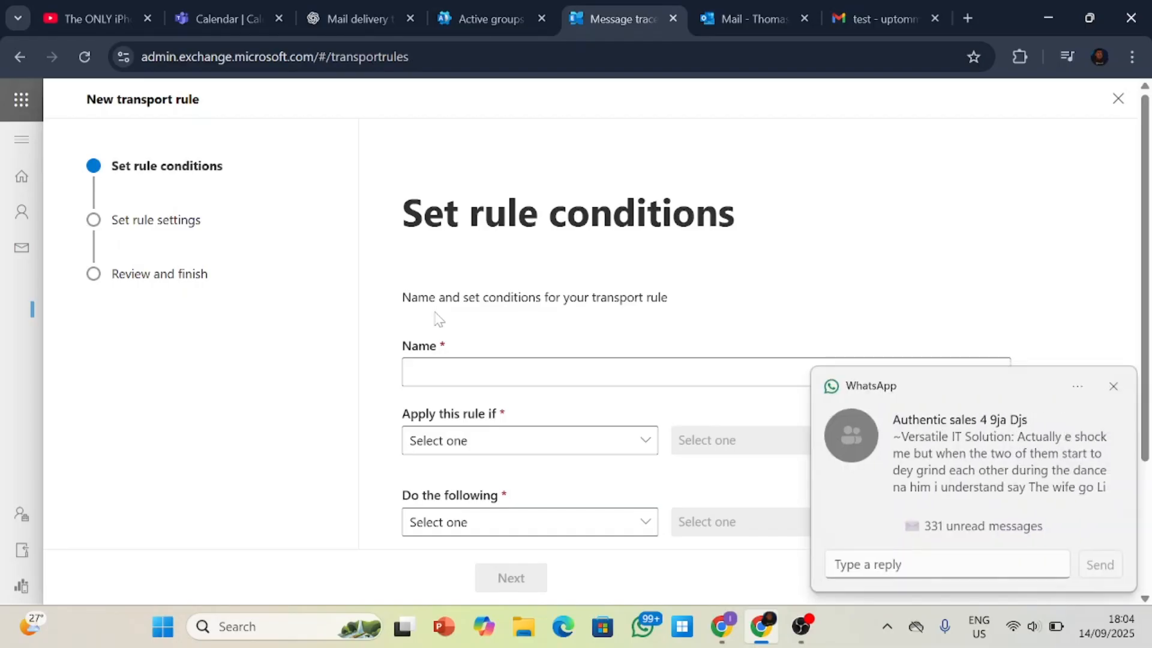
pyautogui.click(1114, 386)
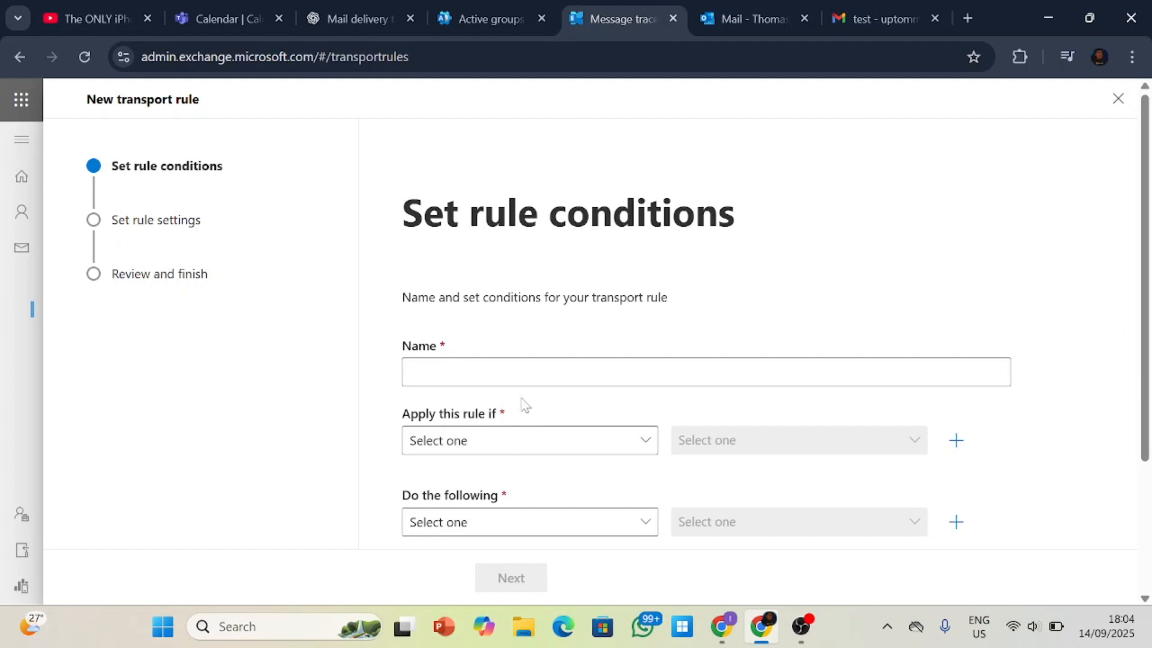
pyautogui.click(523, 373)
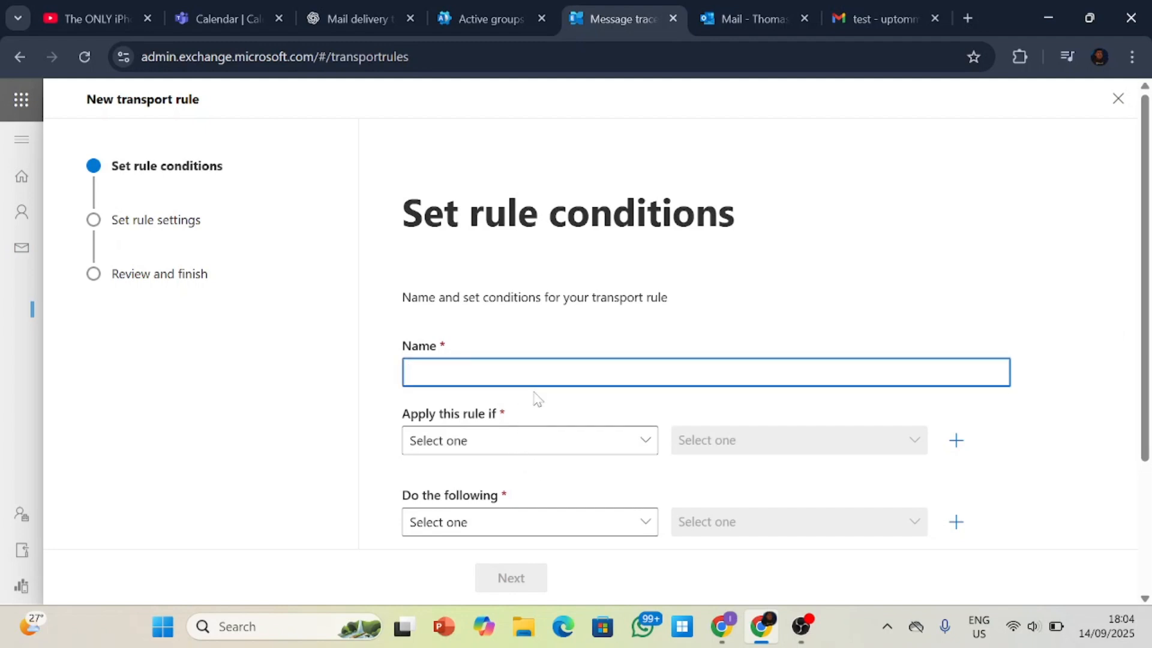
pyautogui.write('test')
# Set the rule condition to the sender being this person, browse the list of selectable members and cancel the selection.
pyautogui.click(587, 450)
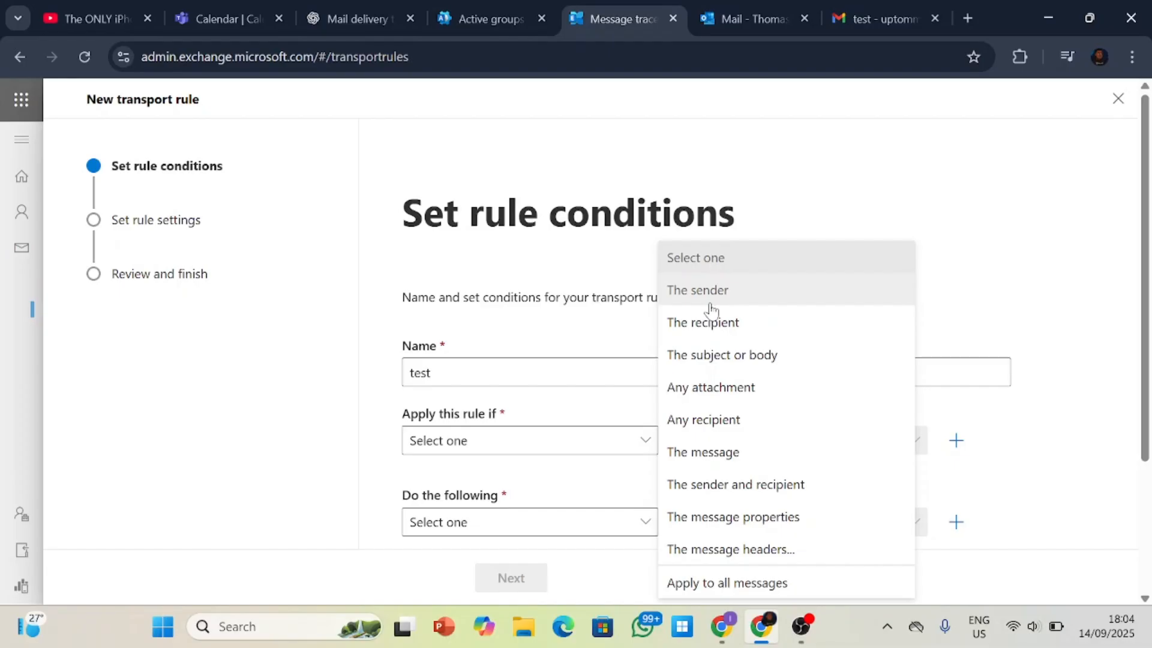
pyautogui.click(759, 296)
pyautogui.click(772, 439)
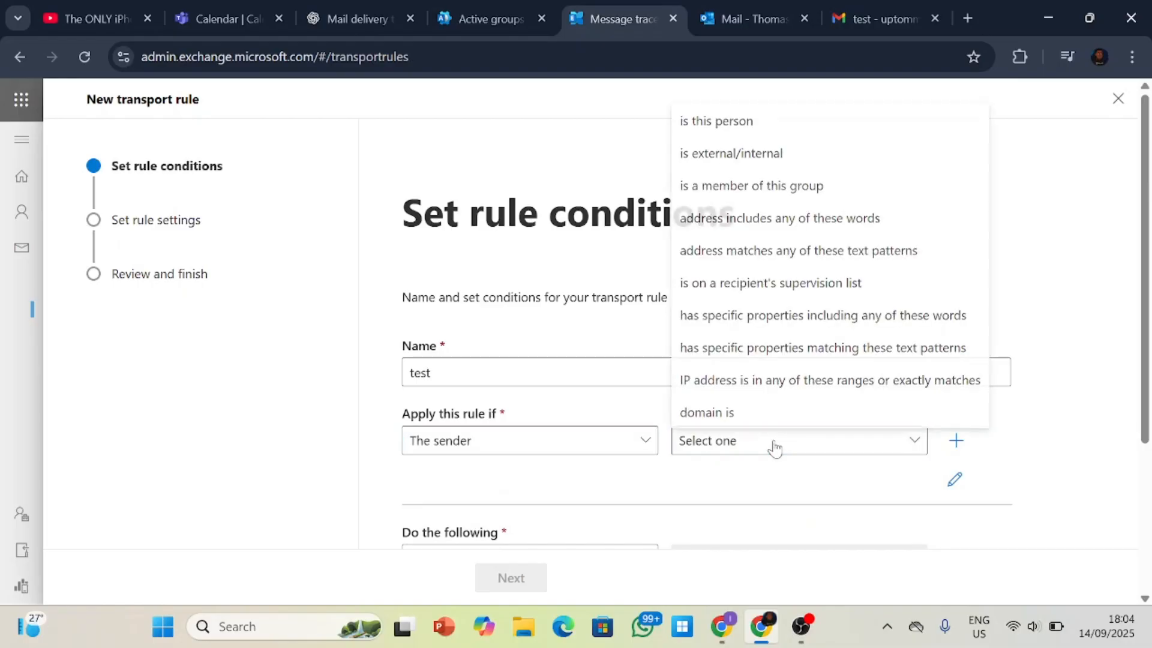
pyautogui.click(741, 141)
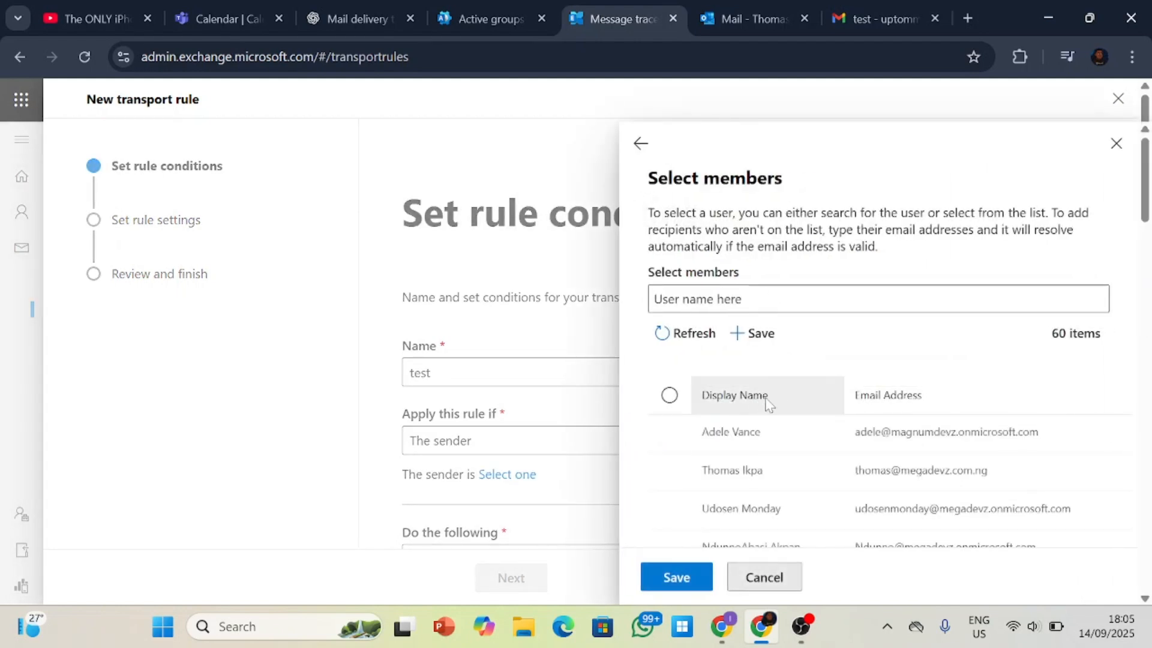
pyautogui.scroll(-5, 786, 420)
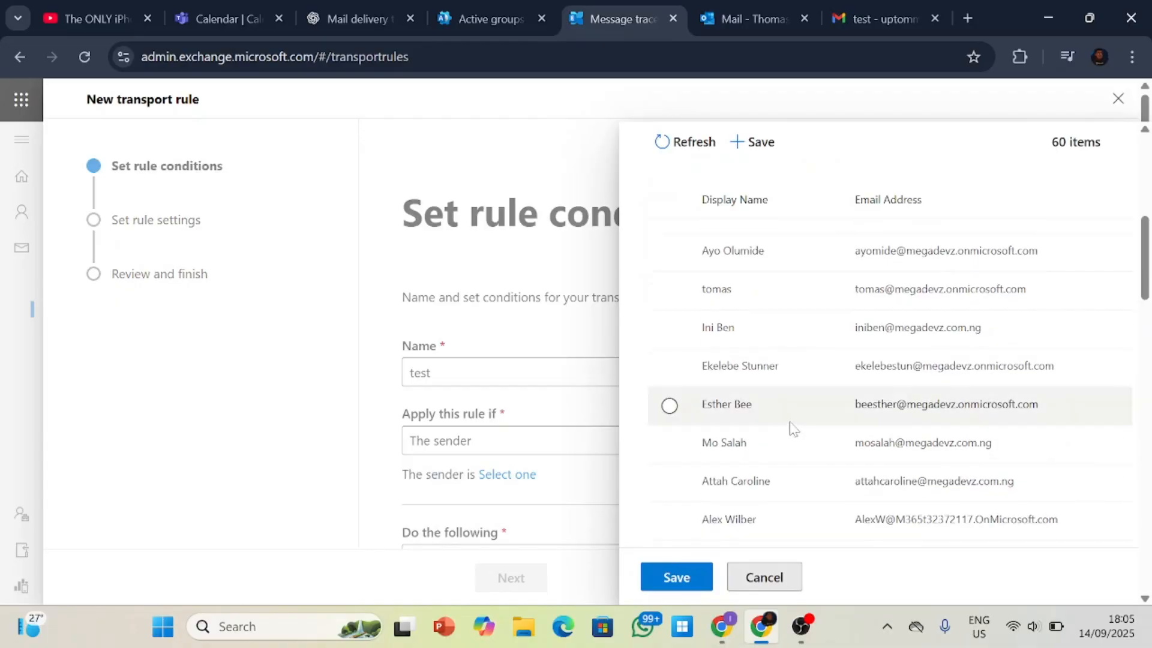
pyautogui.scroll(-10, 792, 427)
pyautogui.scroll(8, 791, 414)
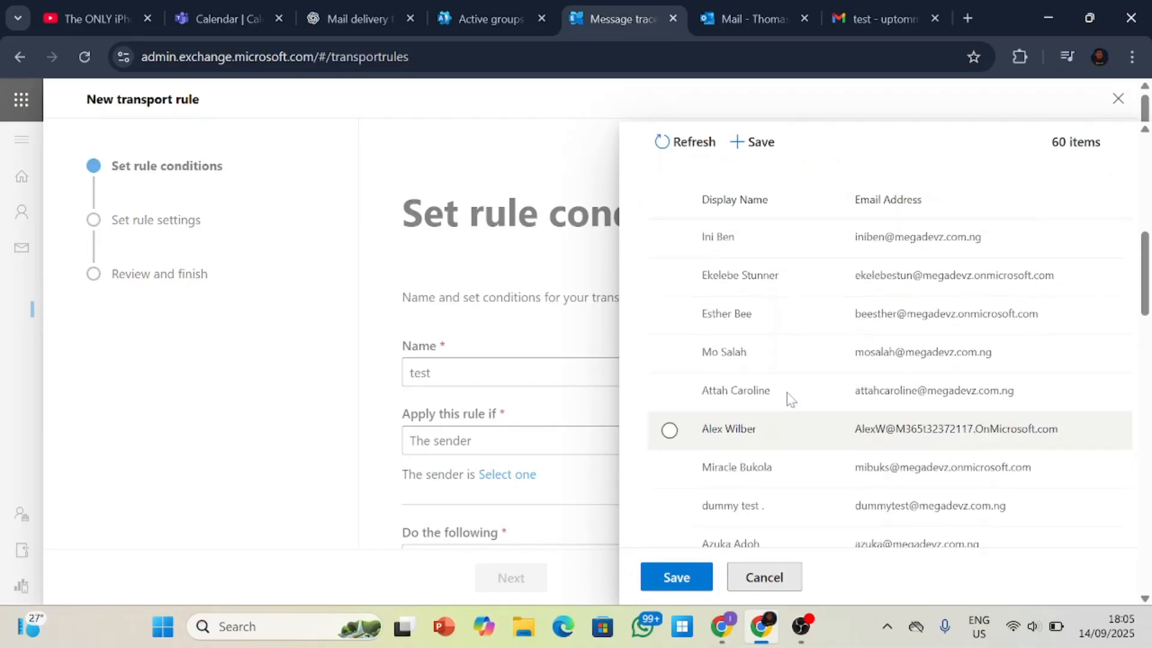
pyautogui.scroll(3, 791, 399)
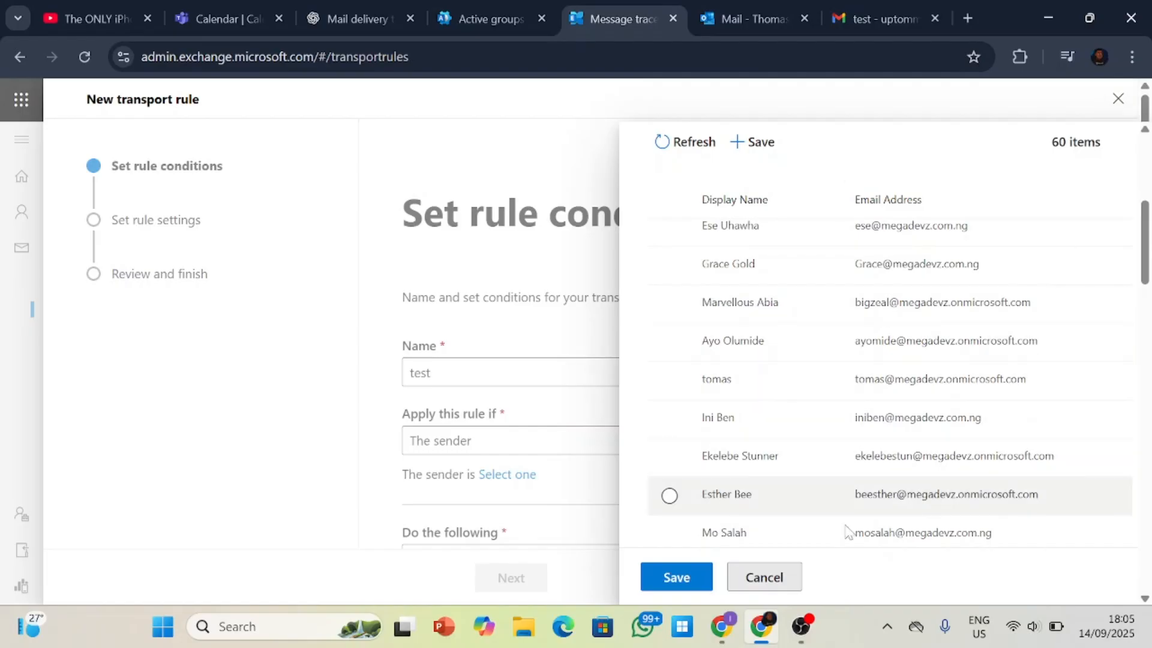
pyautogui.click(780, 576)
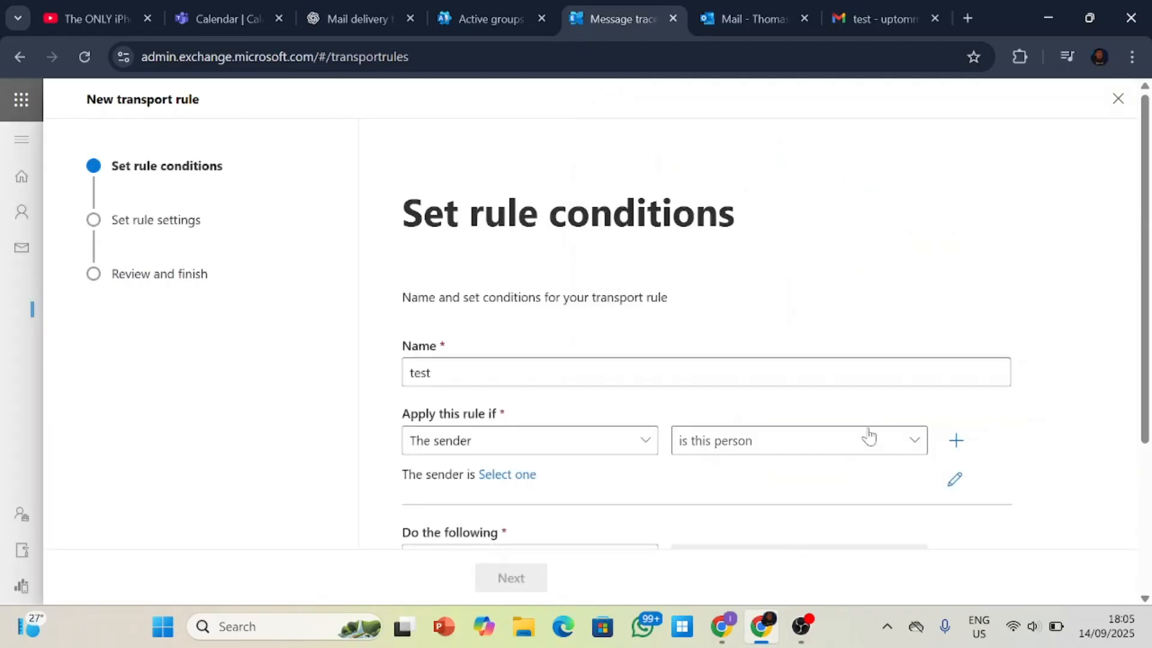
# Change the sender condition to "is external/internal", choose Outside the organization as location, close it unsaved and review the other sender conditions.
pyautogui.click(754, 446)
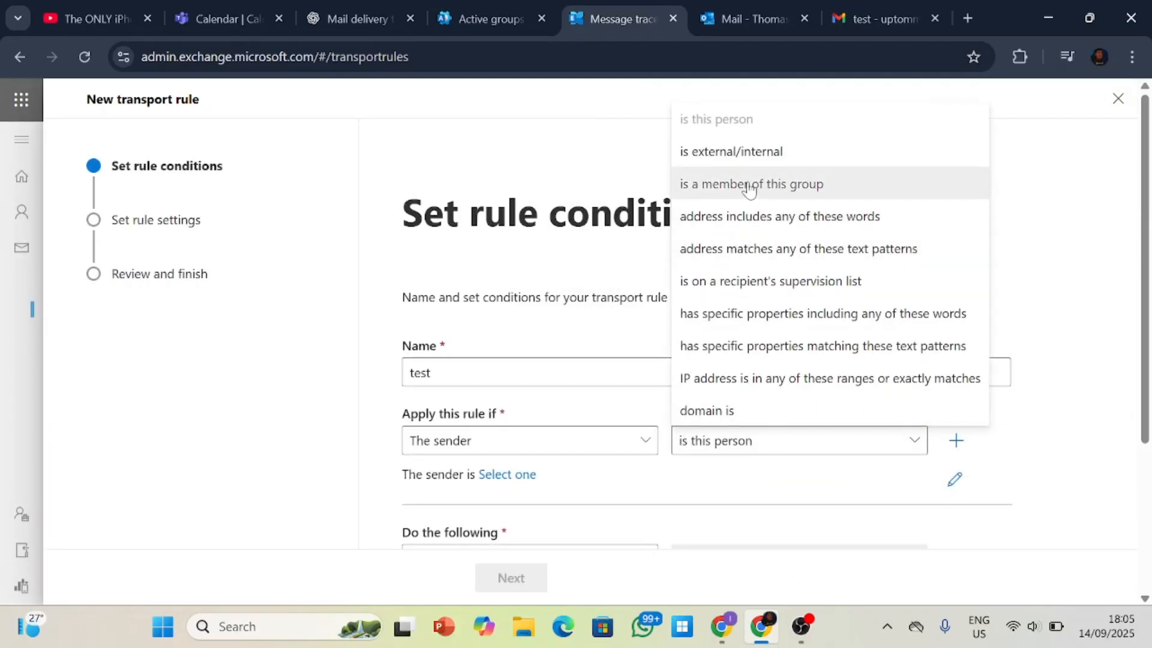
pyautogui.click(747, 155)
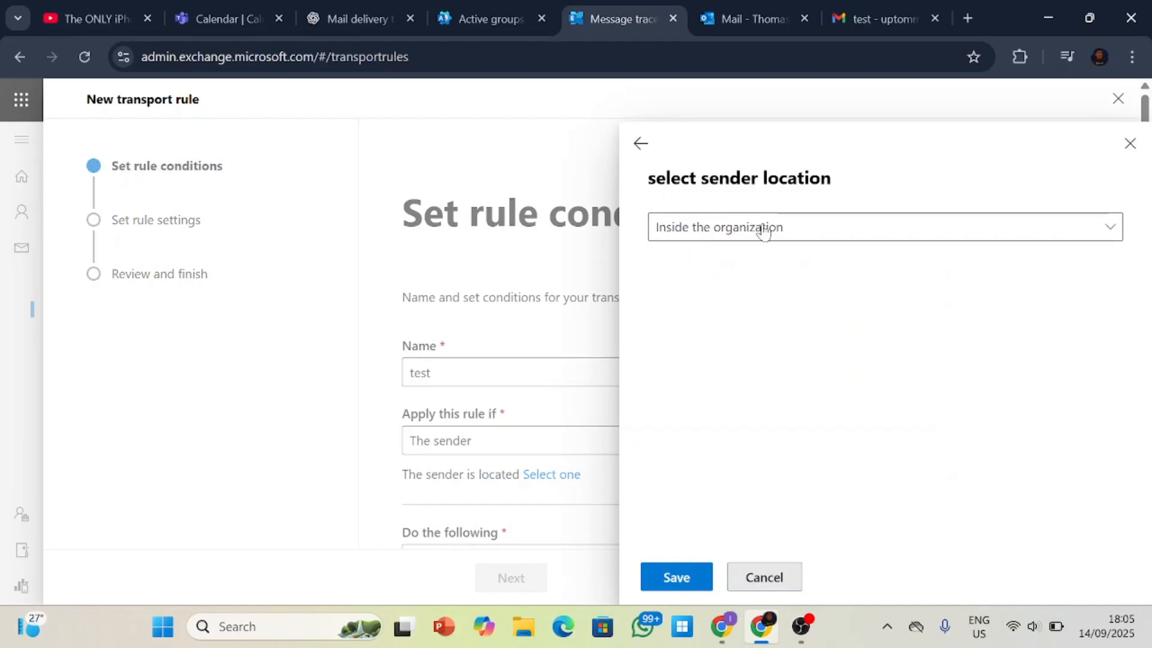
pyautogui.click(763, 231)
pyautogui.click(740, 292)
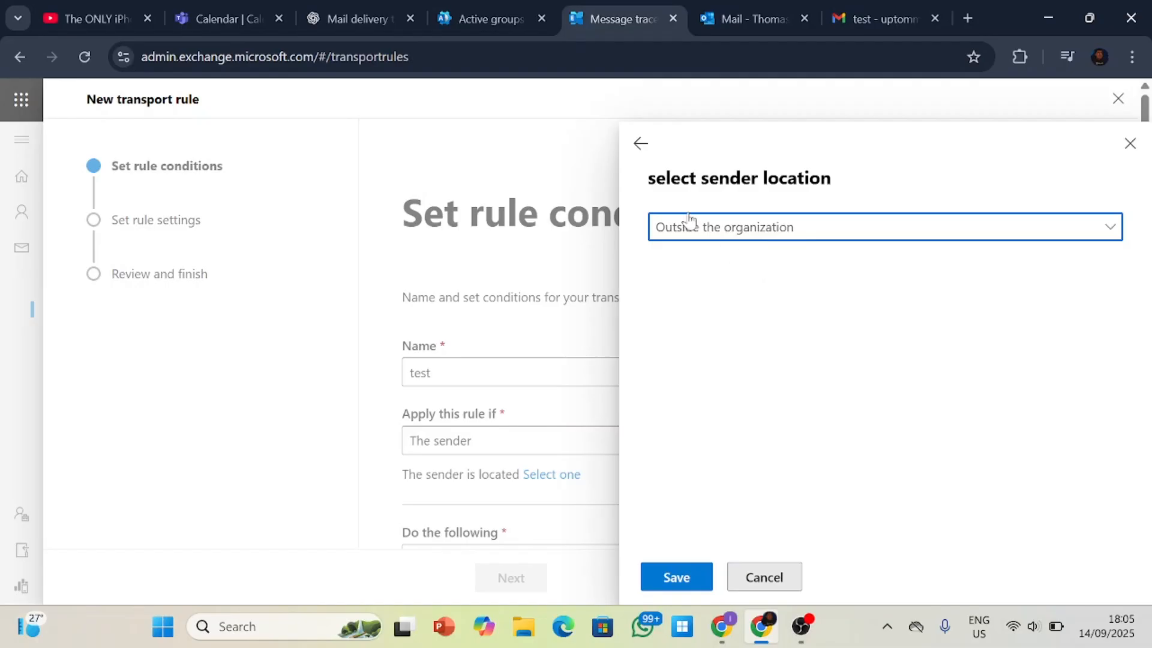
pyautogui.click(1129, 145)
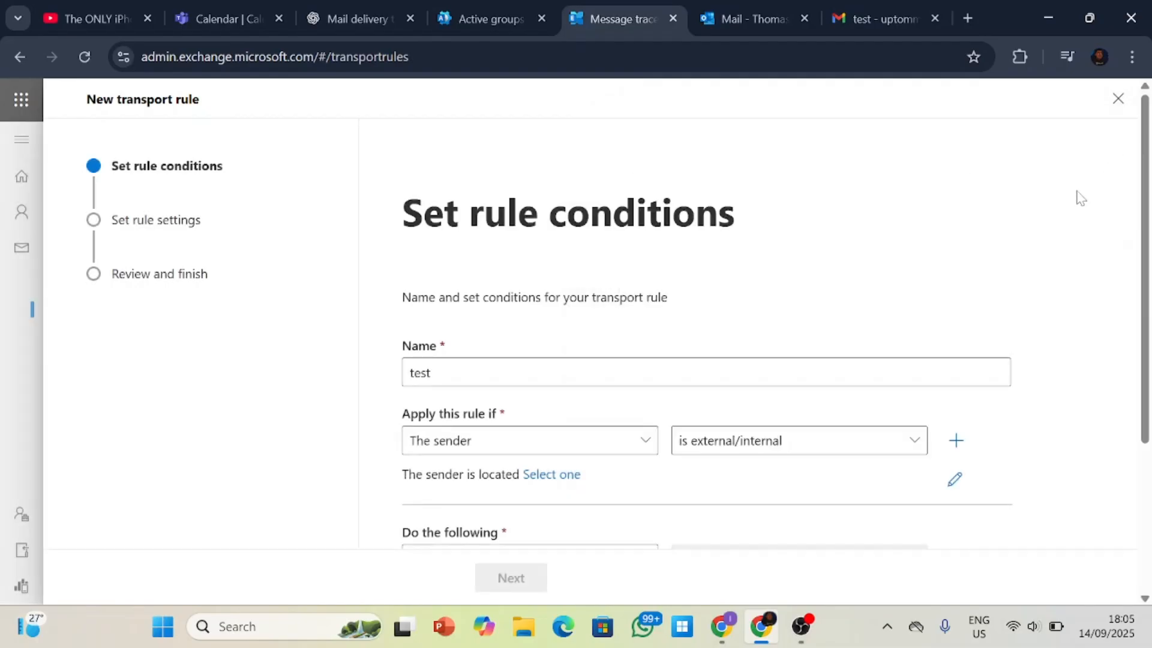
pyautogui.click(720, 441)
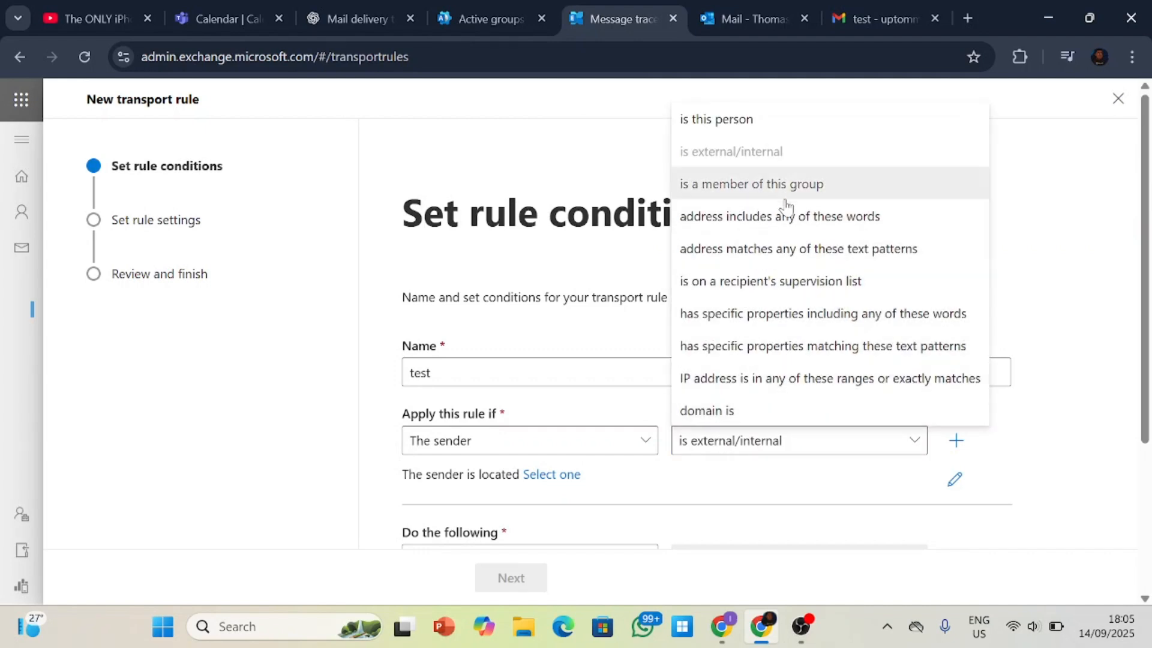
pyautogui.click(1095, 355)
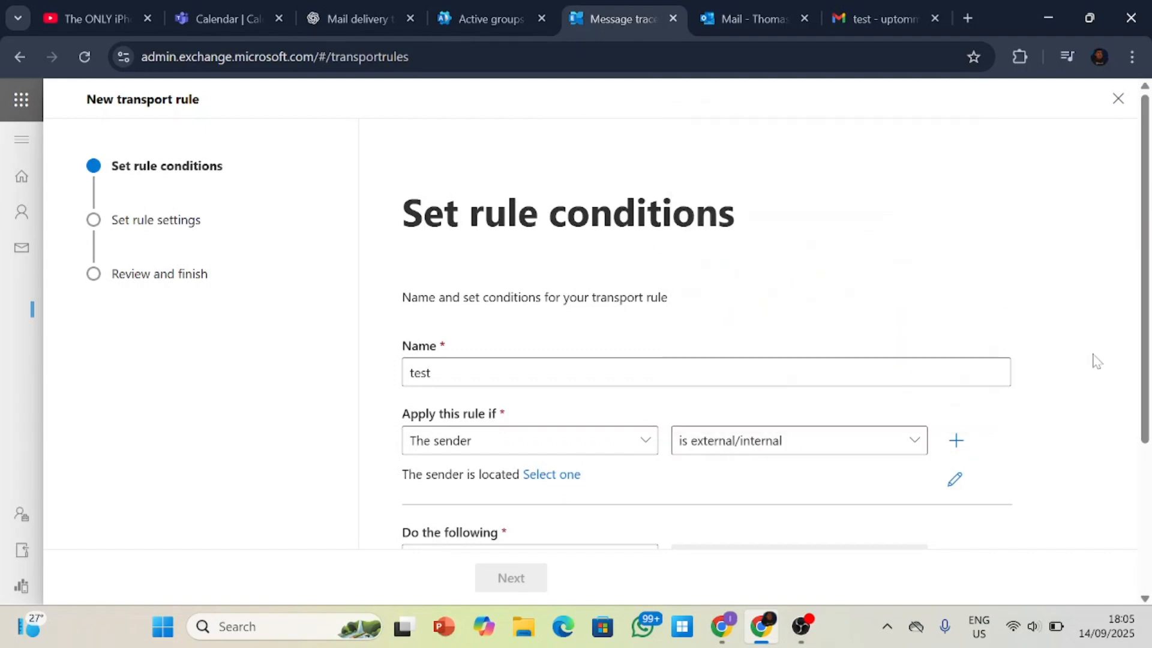
# Switch the rule condition to the recipient being this person and back out of the member selection.
pyautogui.click(648, 441)
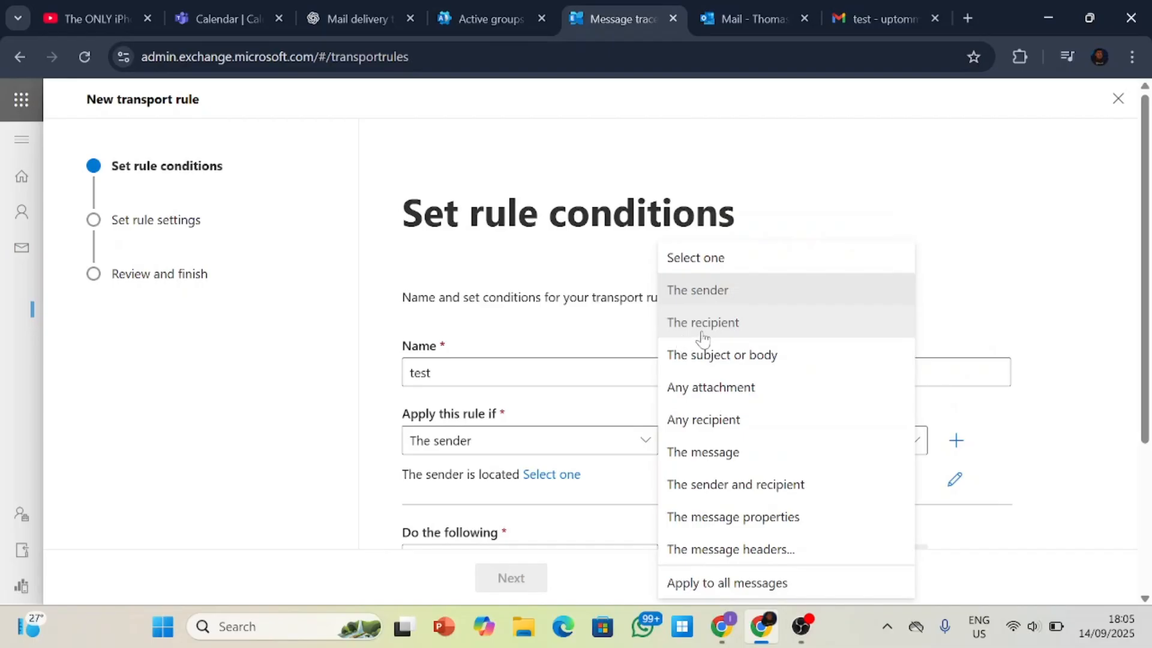
pyautogui.click(700, 332)
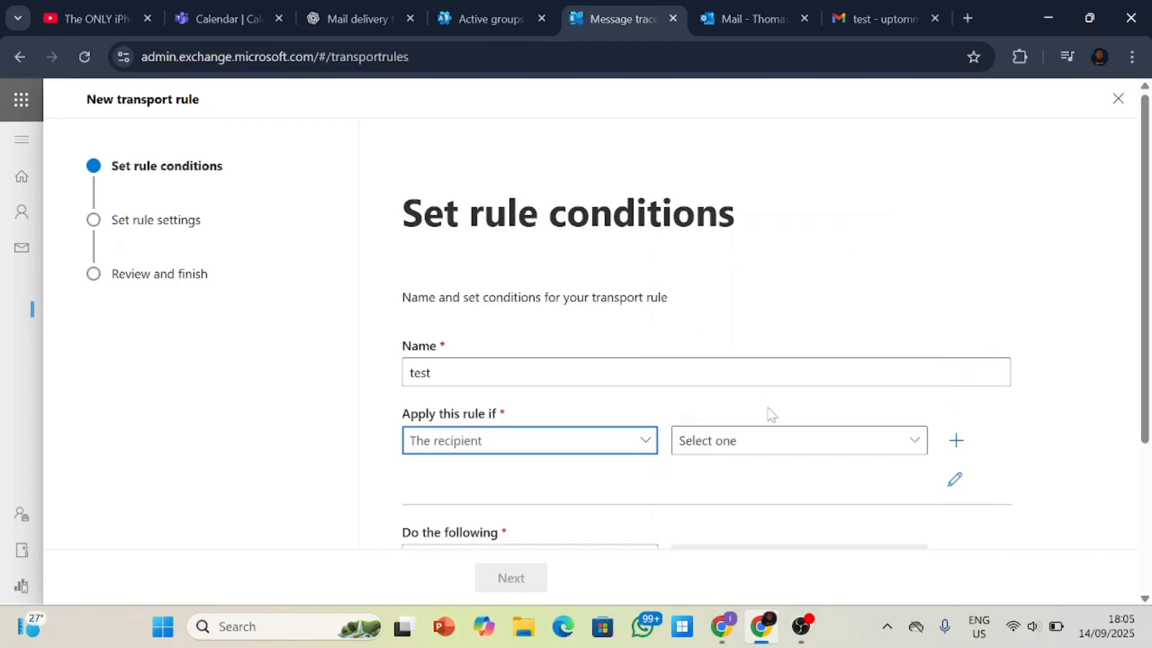
pyautogui.click(784, 444)
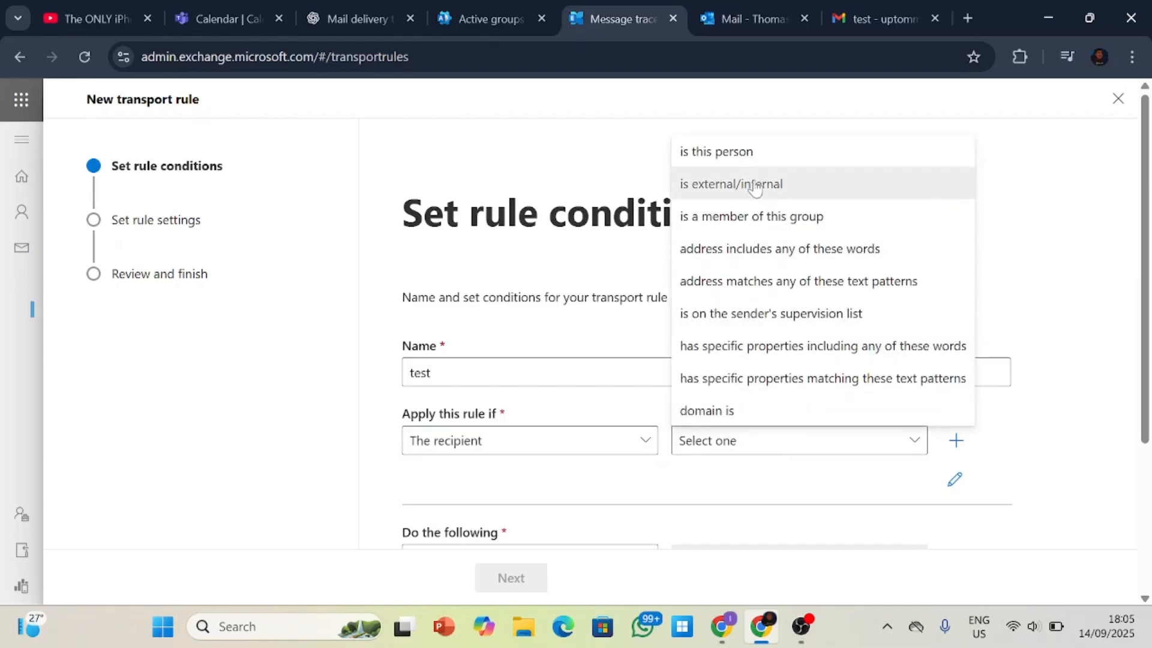
pyautogui.click(746, 162)
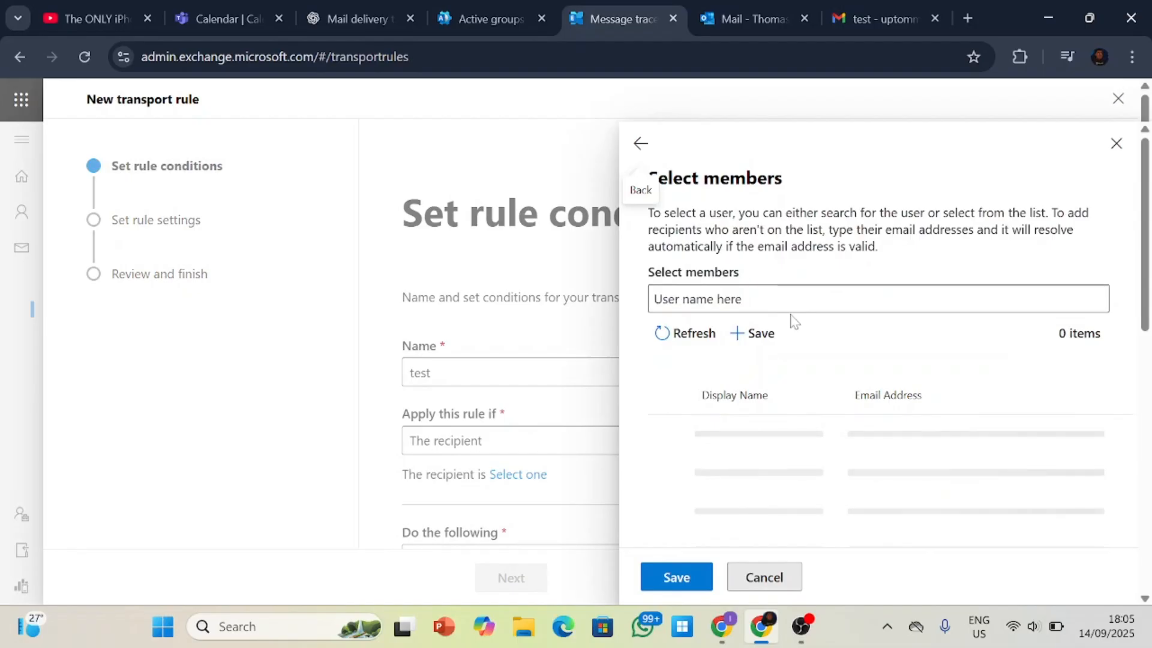
pyautogui.click(639, 144)
# Change the recipient condition to "is external/internal", view the location options and go back without choosing one.
pyautogui.click(757, 440)
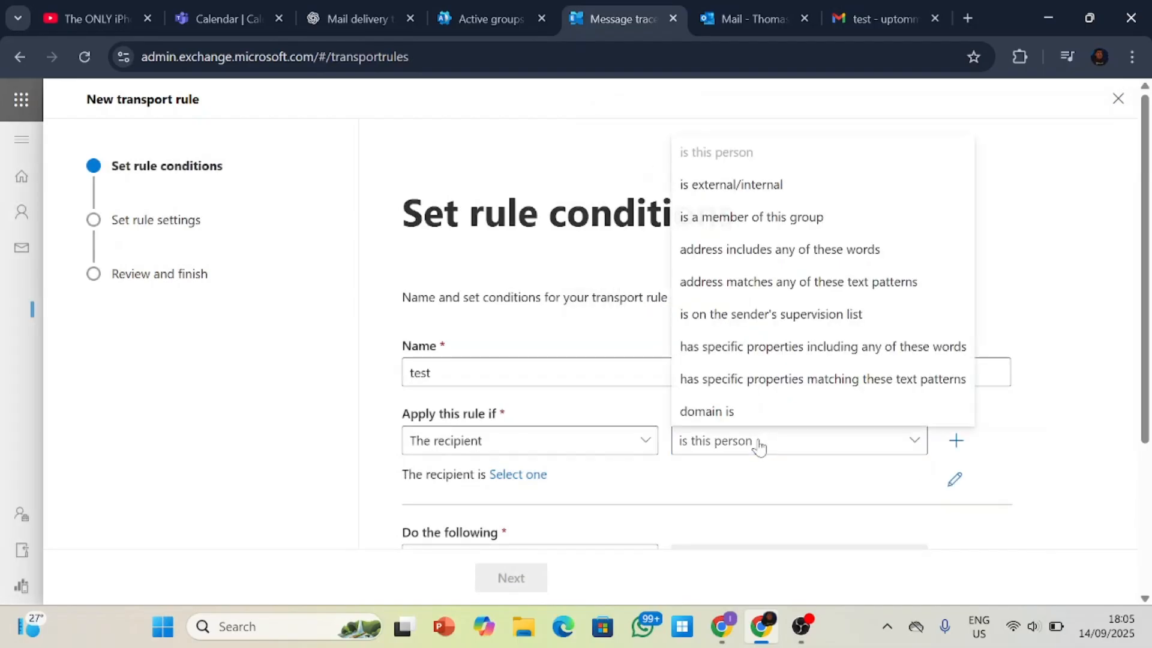
pyautogui.click(805, 183)
pyautogui.click(746, 230)
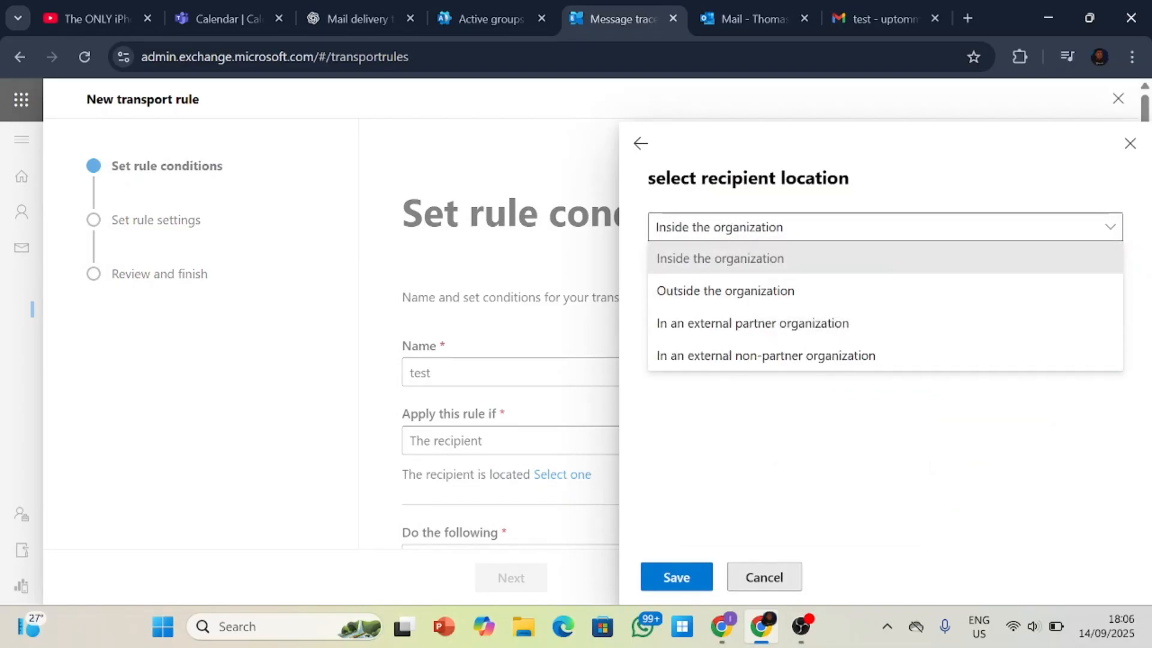
pyautogui.click(640, 143)
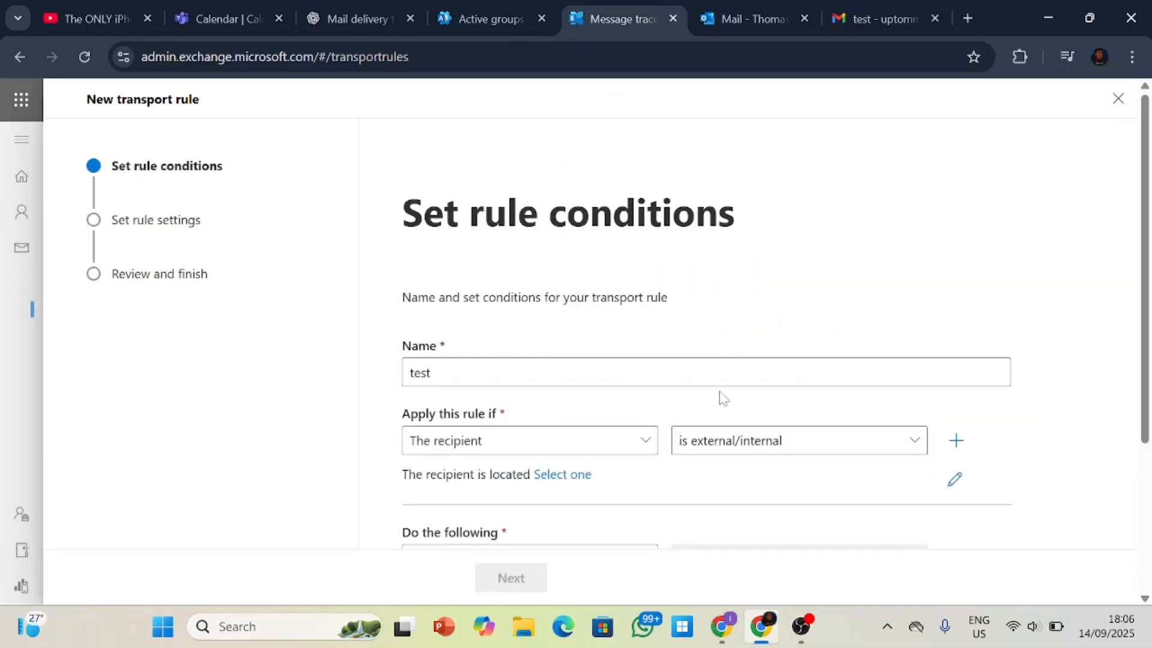
pyautogui.click(641, 440)
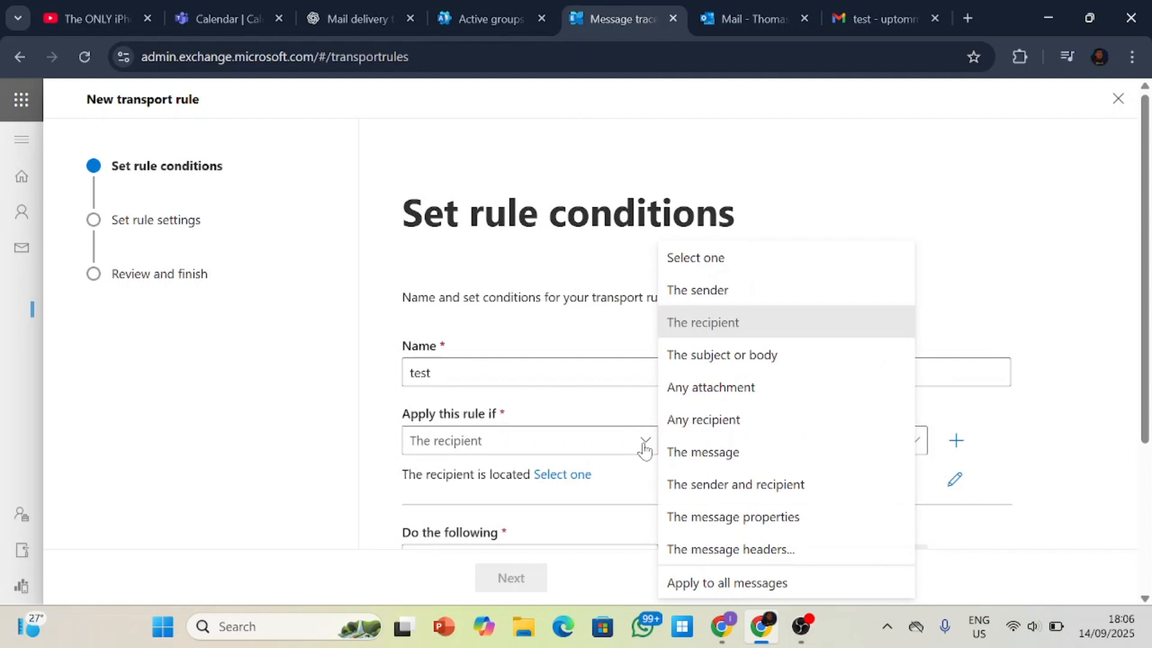
pyautogui.click(641, 441)
# Change the recipient condition to "domain is", add gmail.com as the domain and save it.
pyautogui.click(893, 449)
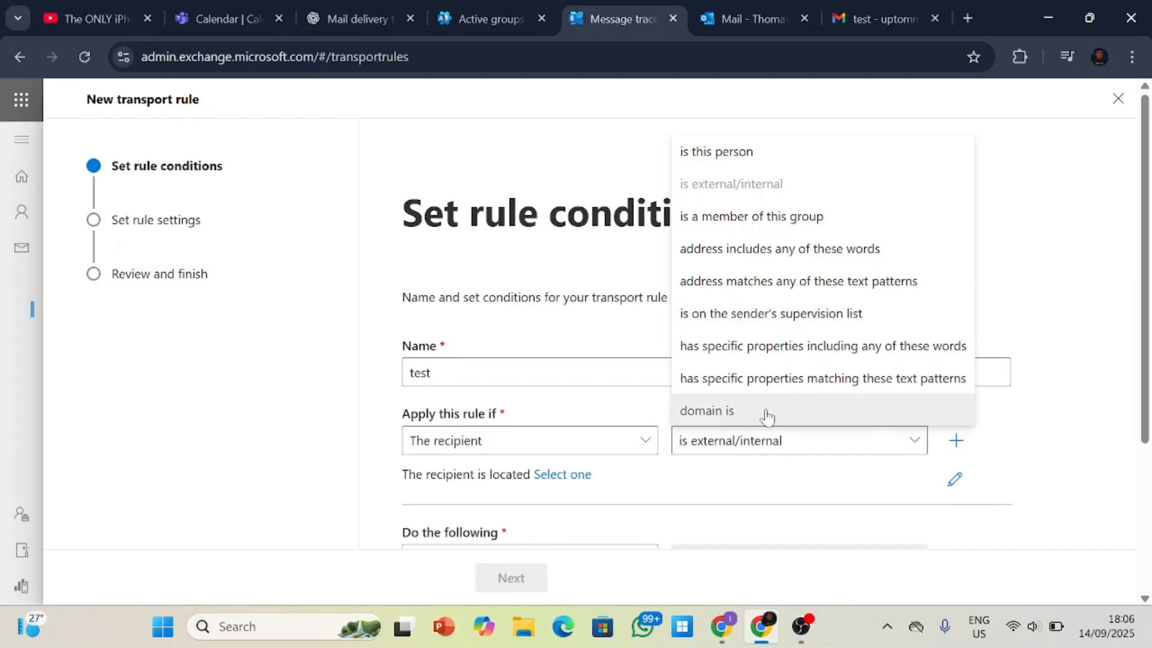
pyautogui.click(733, 413)
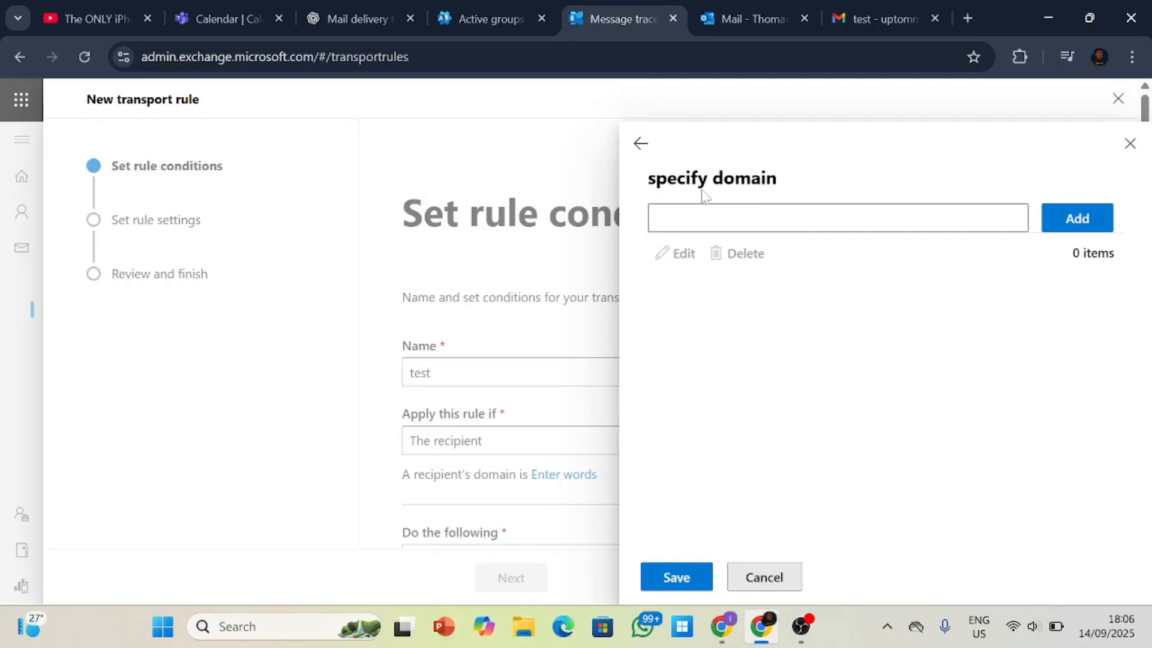
pyautogui.click(774, 219)
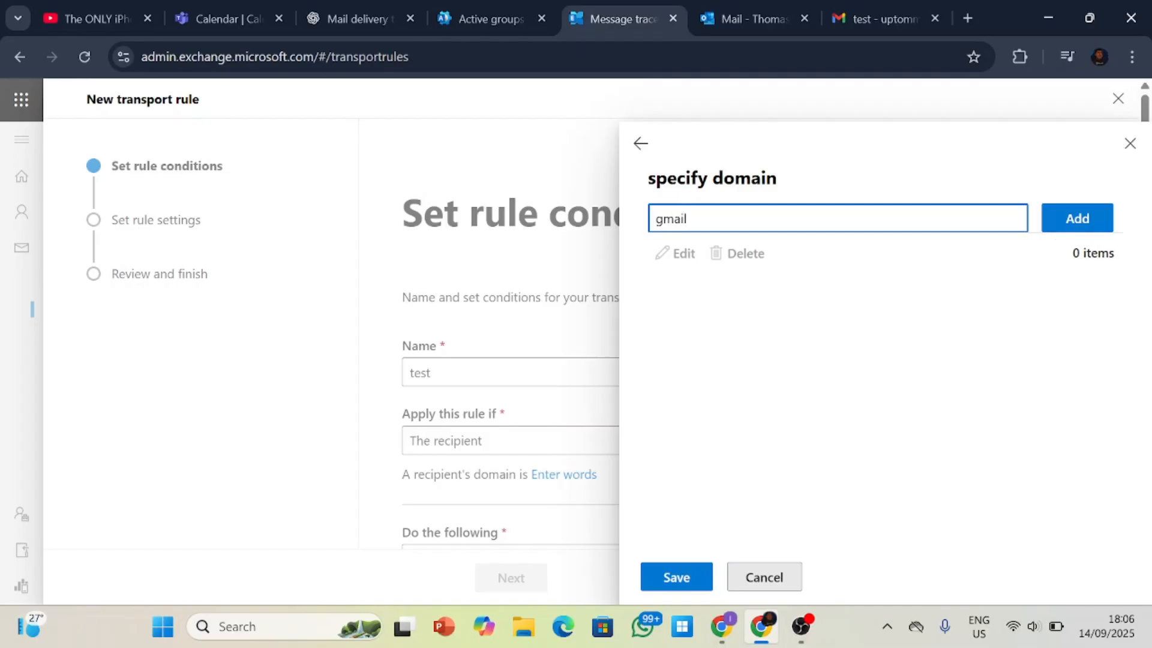
pyautogui.write('gmail.com')
pyautogui.click(1092, 216)
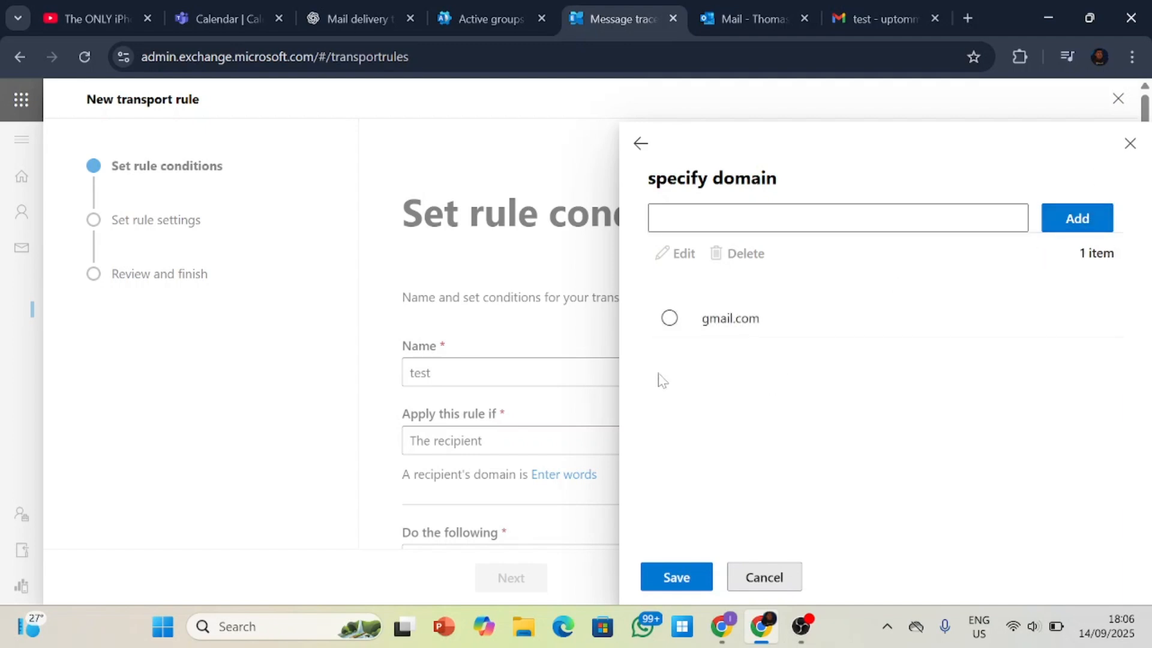
pyautogui.click(680, 330)
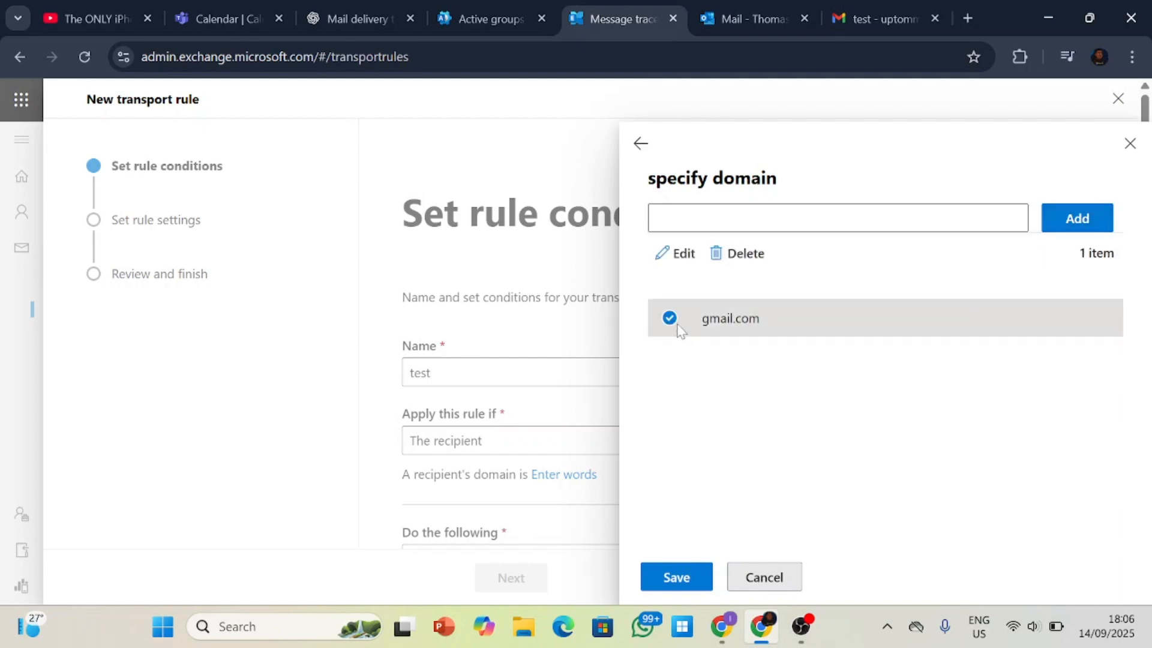
pyautogui.click(685, 567)
# Set the rule's action to "Block the message" and review the available ways of rejecting or deleting it.
pyautogui.scroll(-3, 810, 438)
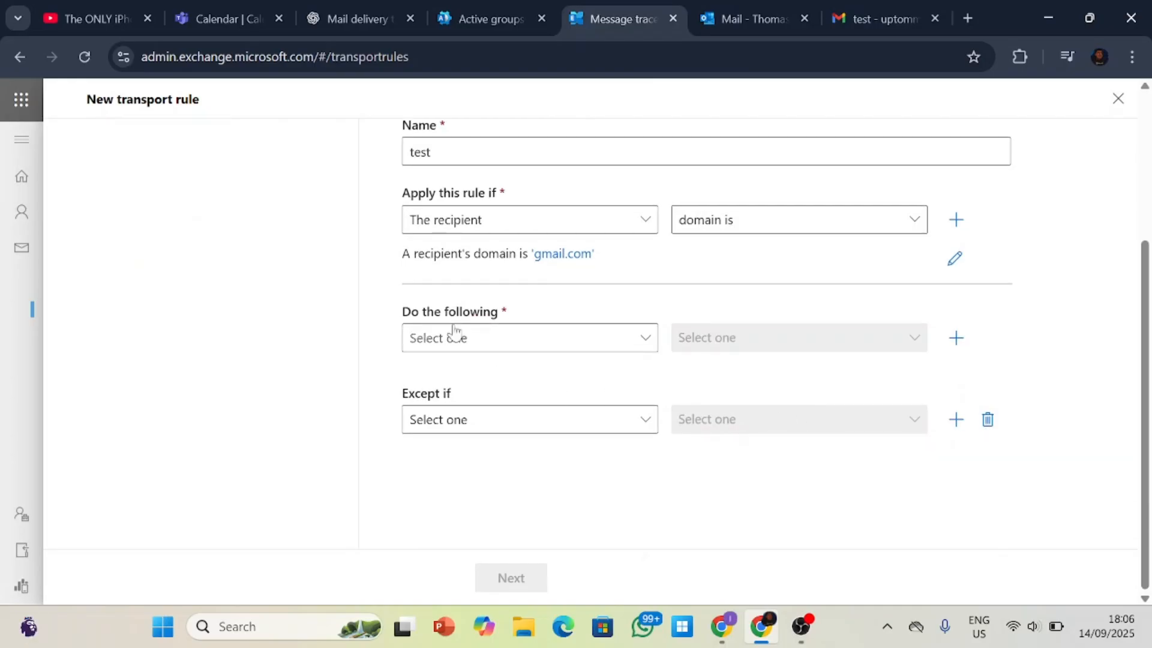
pyautogui.click(593, 339)
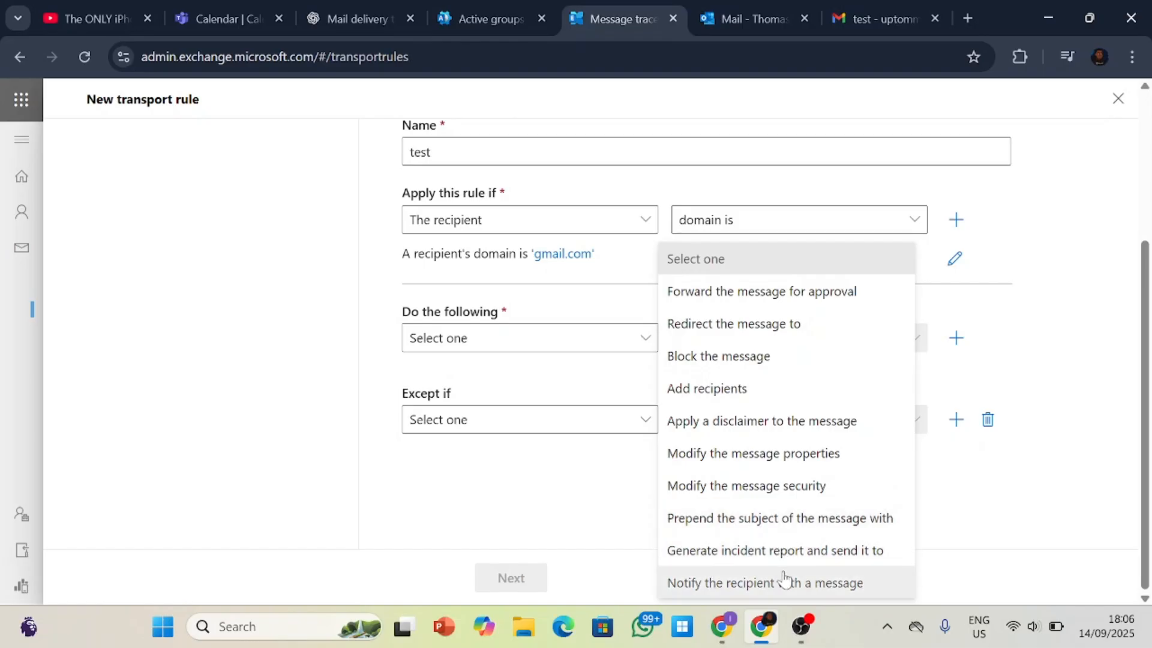
pyautogui.click(958, 307)
pyautogui.click(646, 340)
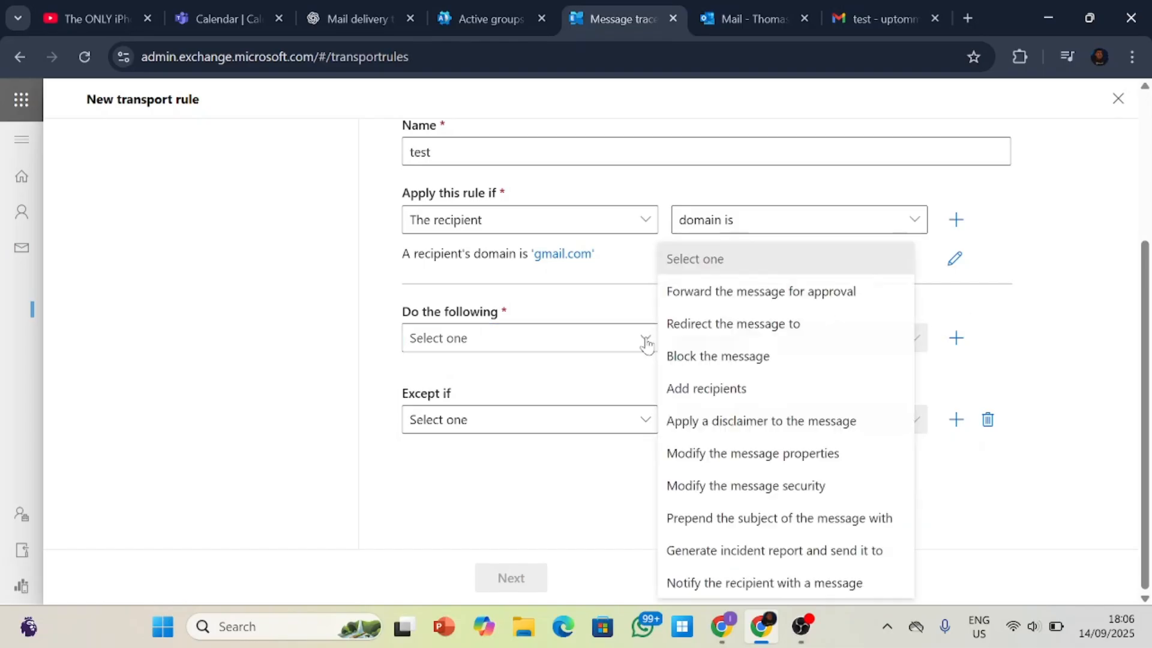
pyautogui.click(723, 355)
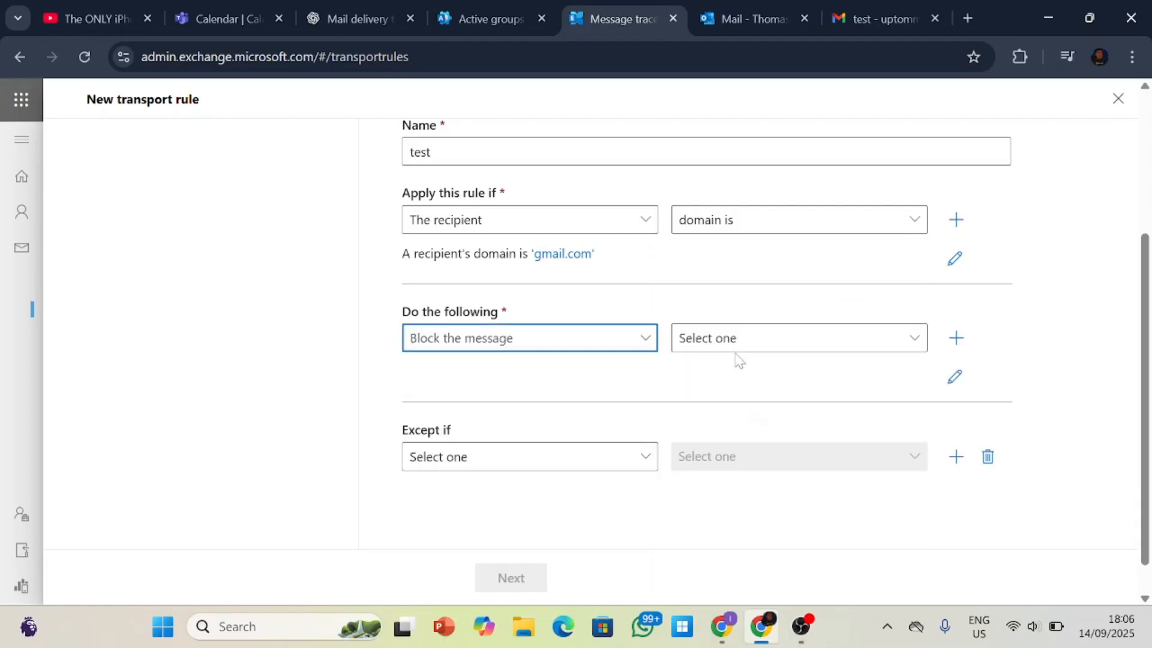
pyautogui.click(753, 352)
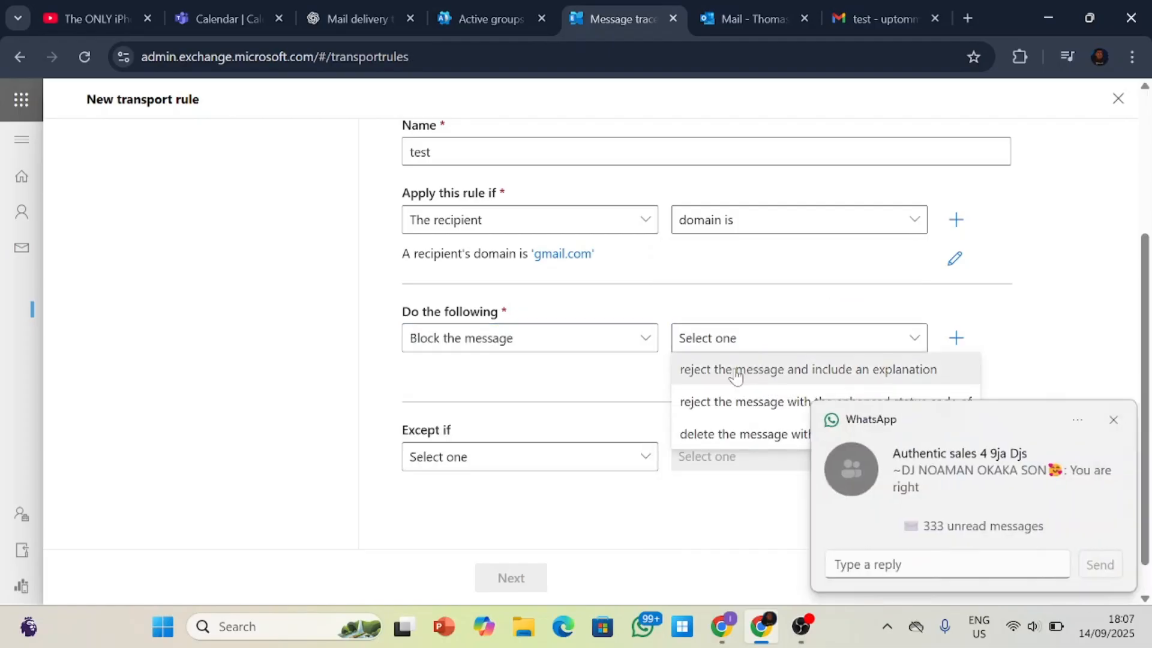
pyautogui.click(1117, 419)
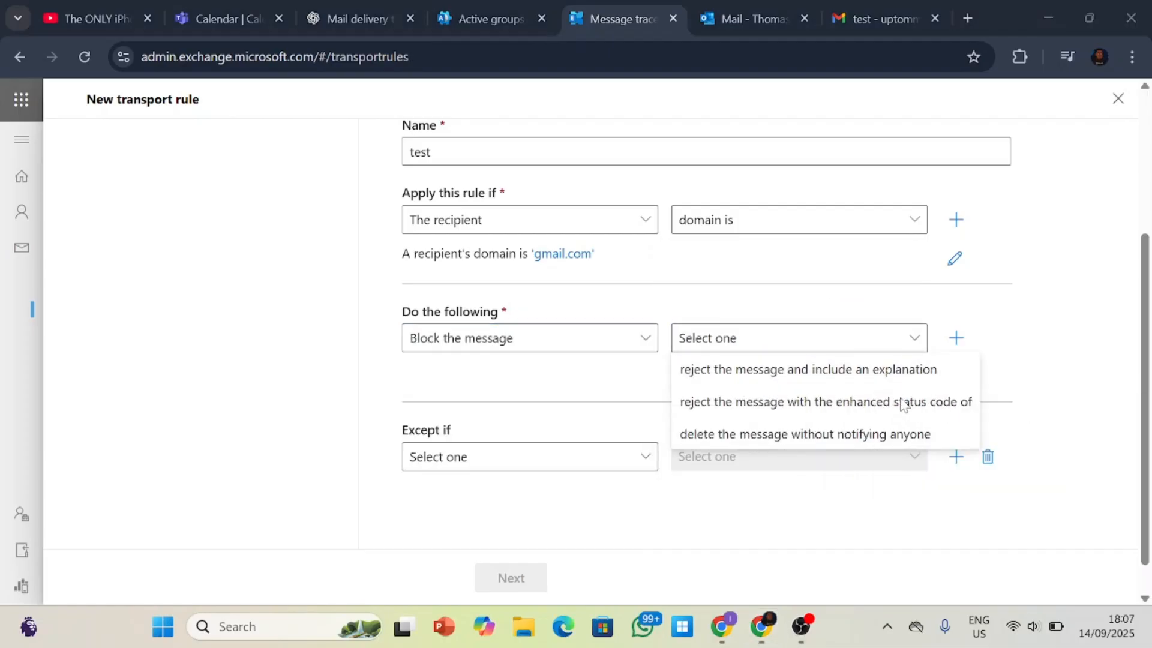
pyautogui.click(911, 348)
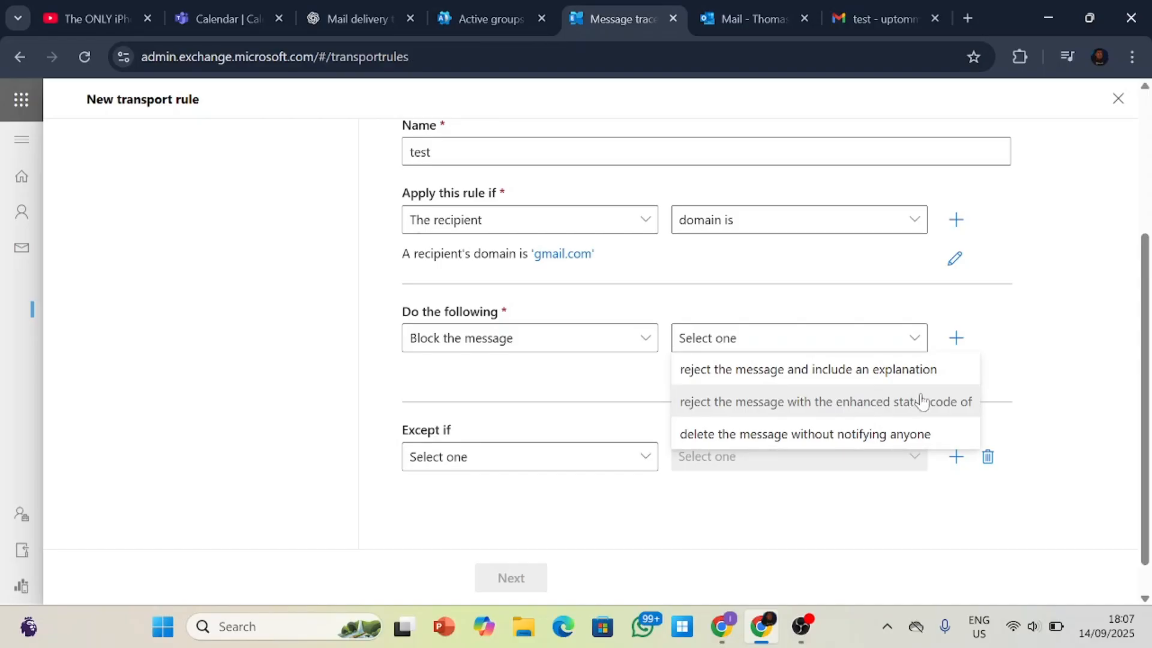
pyautogui.click(1019, 362)
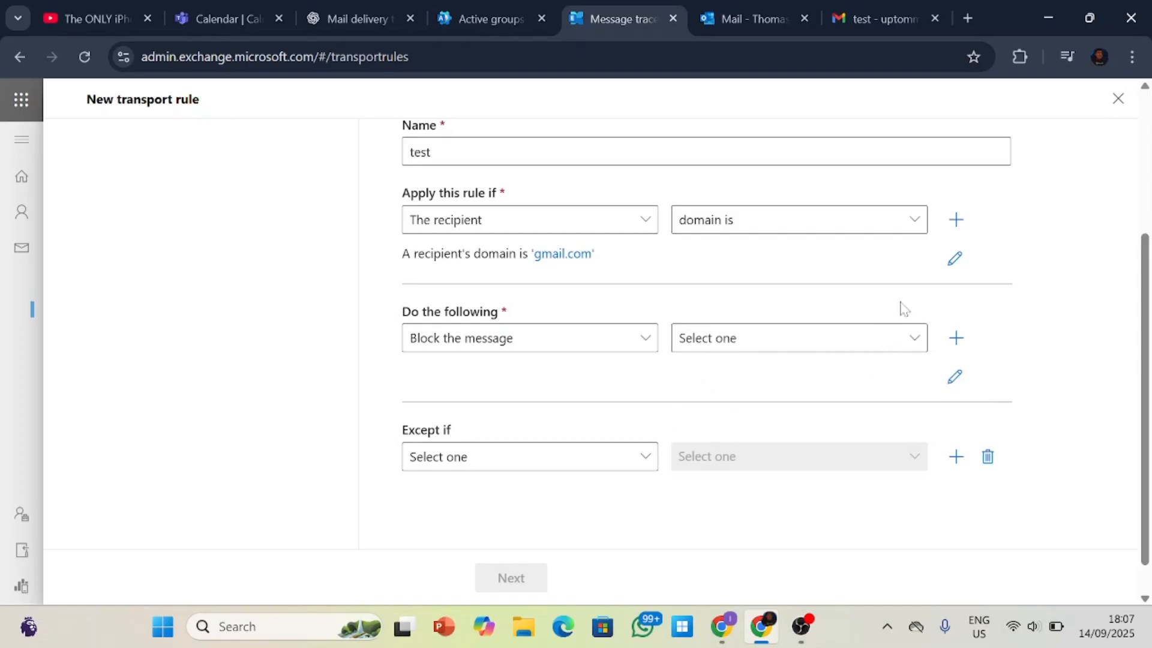
# Change the rule's recipient condition to "is external/internal" with the location "Outside the organization" and save it.
pyautogui.click(905, 246)
pyautogui.click(865, 296)
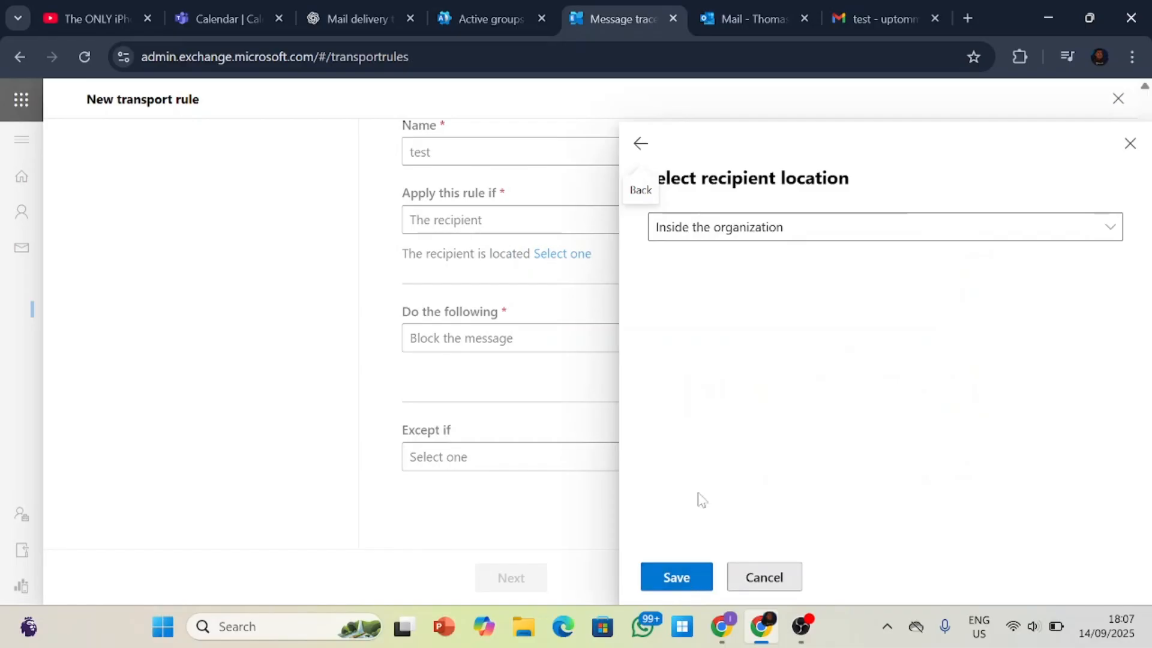
pyautogui.click(720, 240)
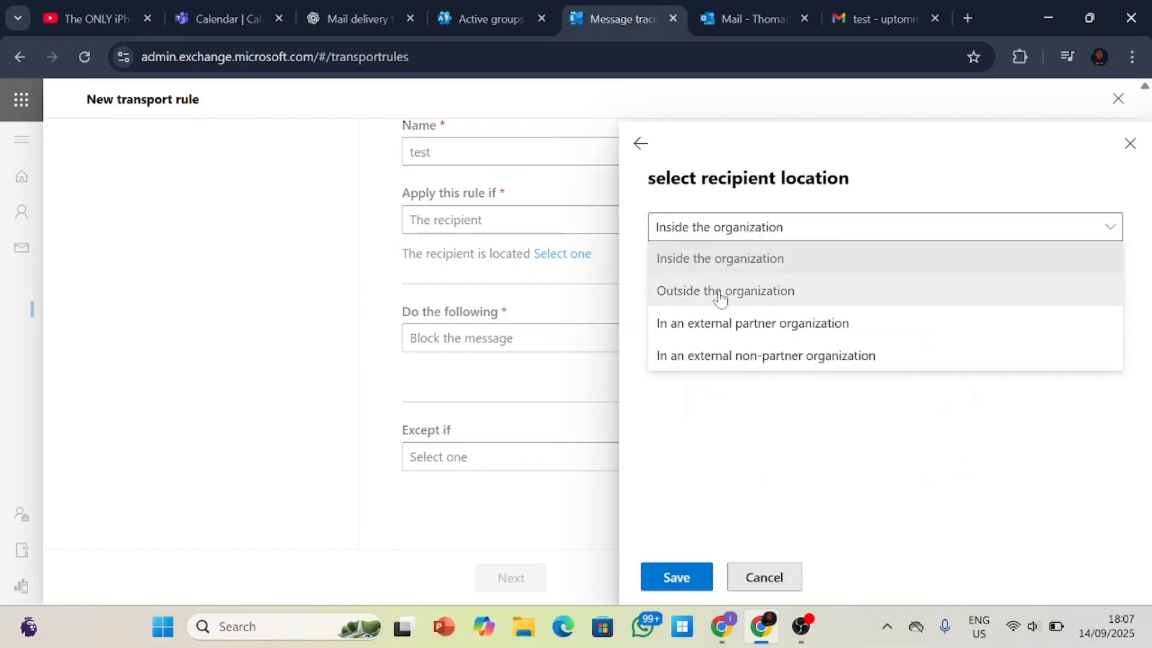
pyautogui.click(720, 292)
pyautogui.click(674, 578)
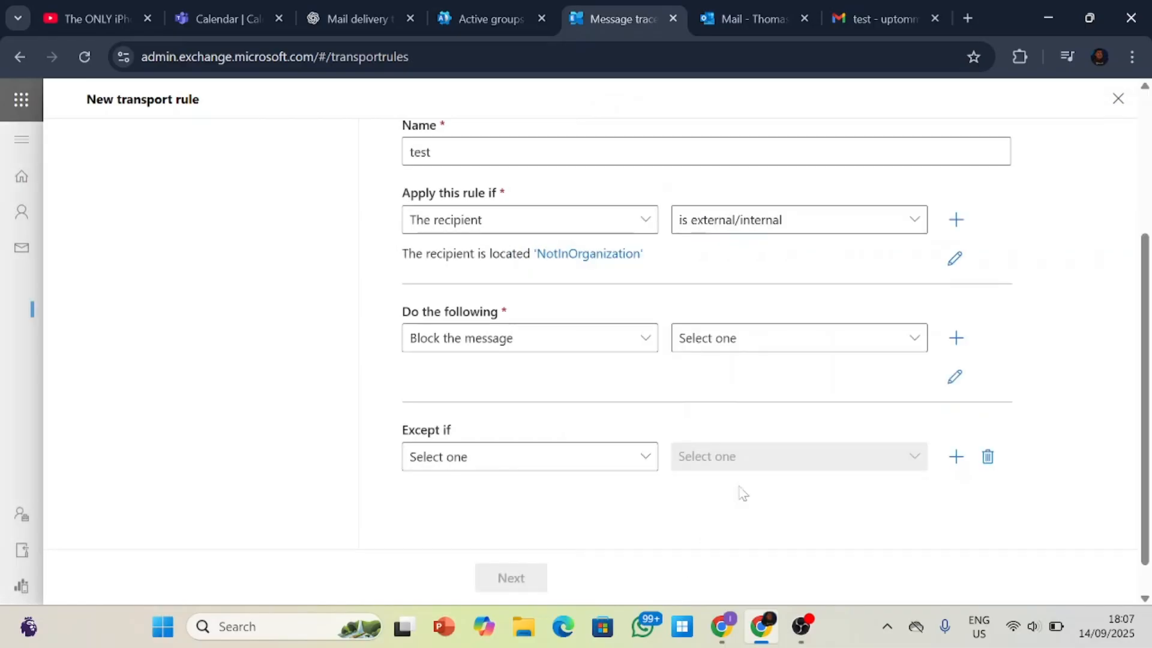
# Add a second condition to the rule, review the available condition types and remove it again.
pyautogui.click(958, 236)
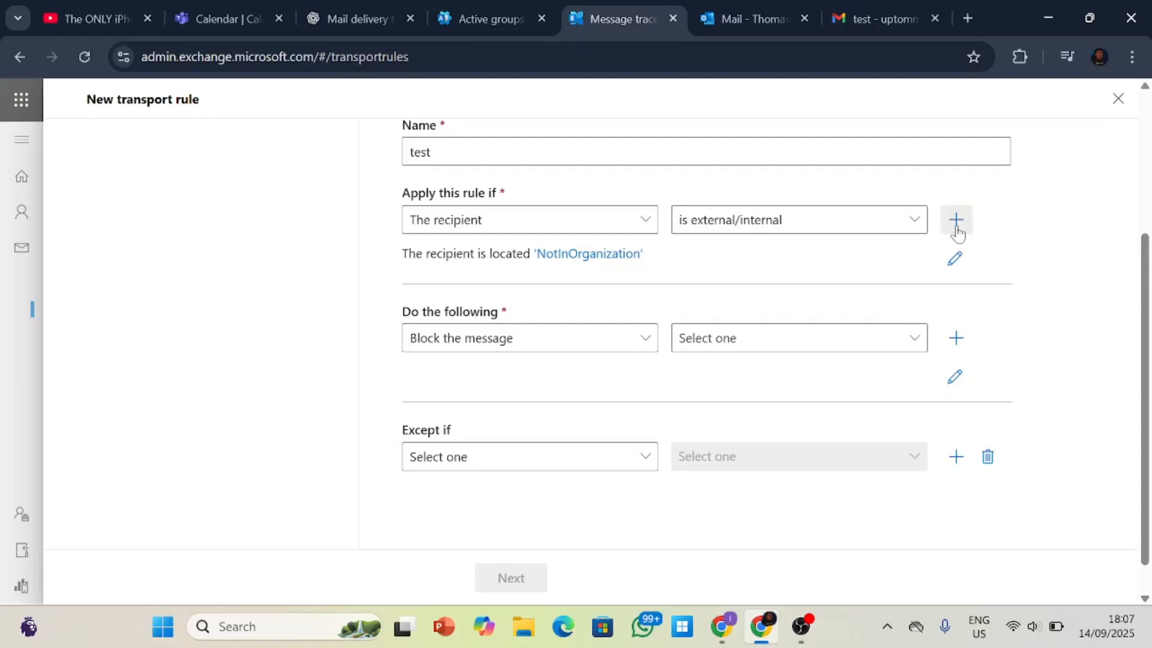
pyautogui.click(606, 339)
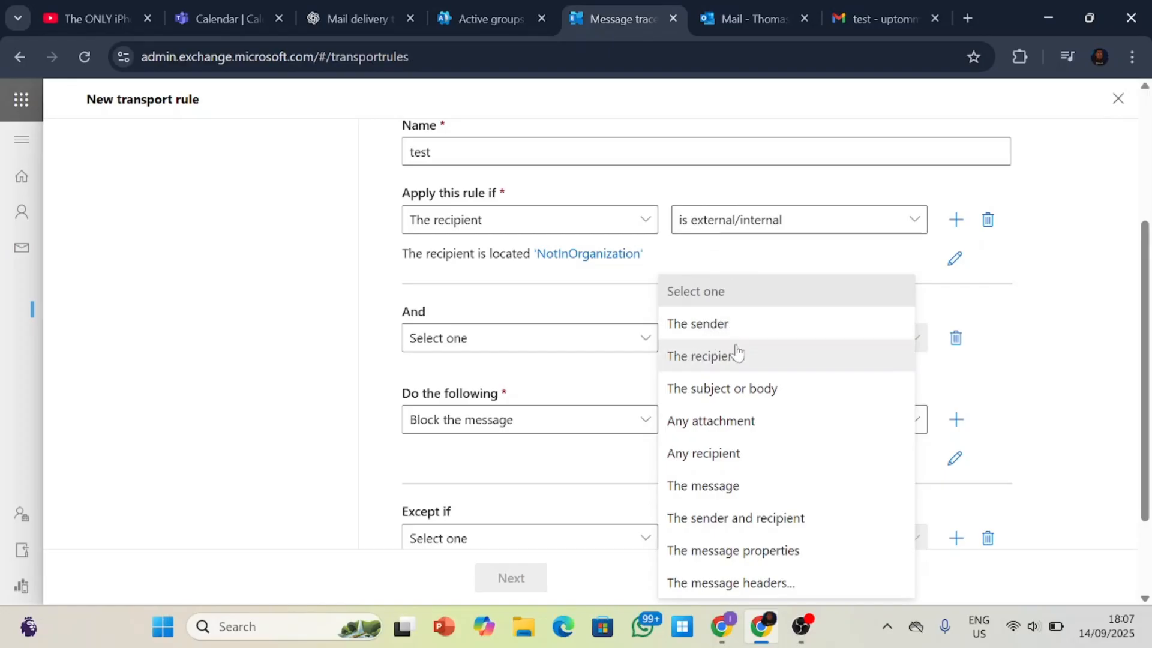
pyautogui.click(614, 305)
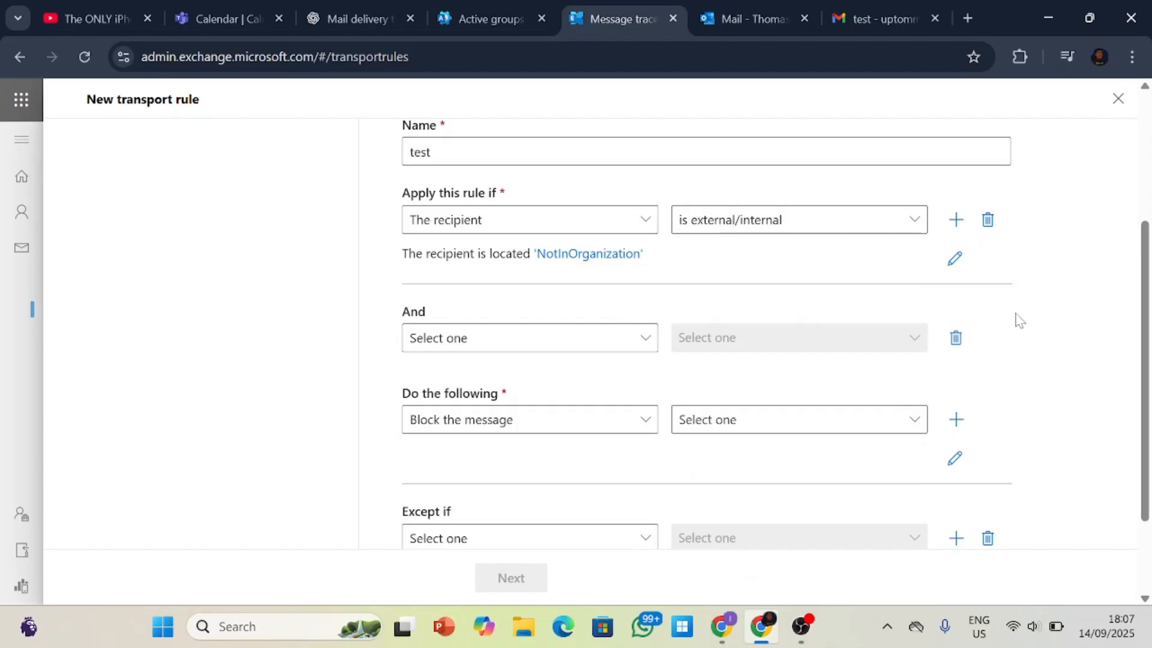
pyautogui.click(955, 338)
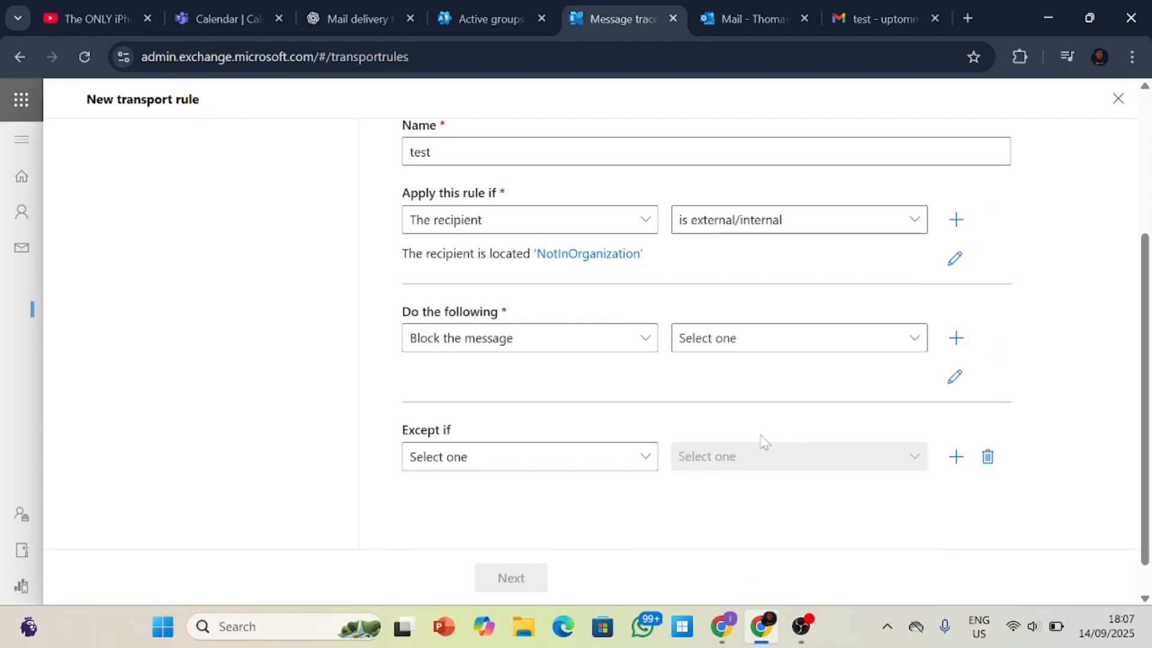
# Review the condition types available for the rule's exception and close the new transport rule without saving.
pyautogui.scroll(-1, 675, 453)
pyautogui.click(646, 425)
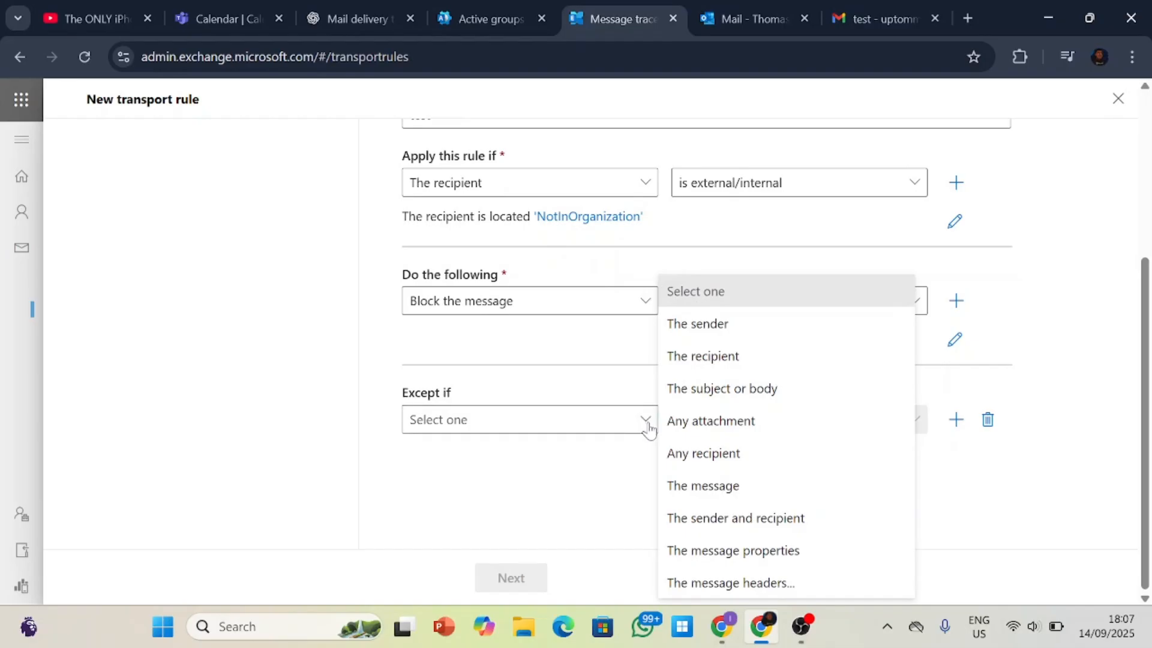
pyautogui.click(647, 428)
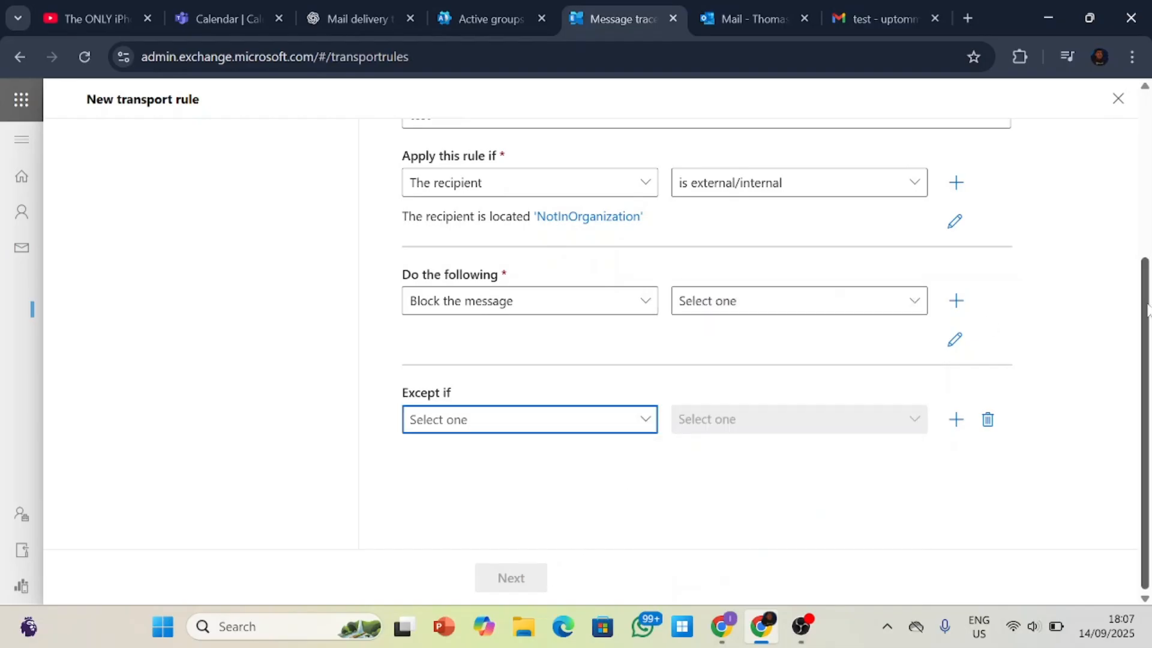
pyautogui.scroll(3, 1147, 309)
pyautogui.click(1118, 99)
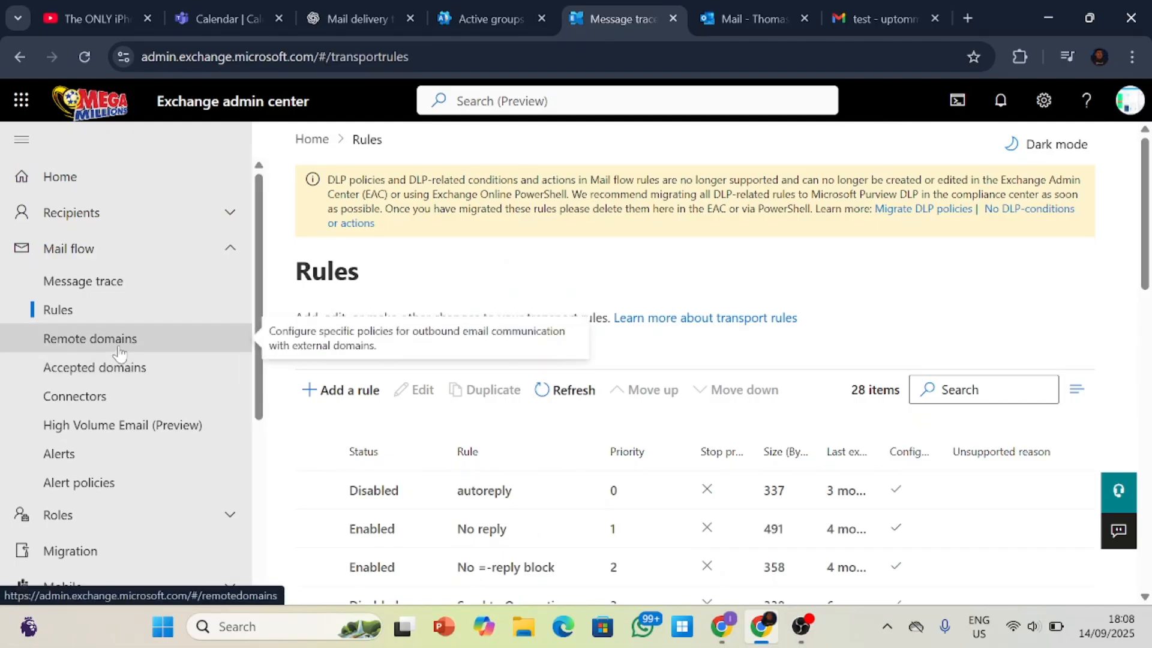
# View the Remote domains, Accepted domains and Connectors pages of mail flow in turn.
pyautogui.click(142, 351)
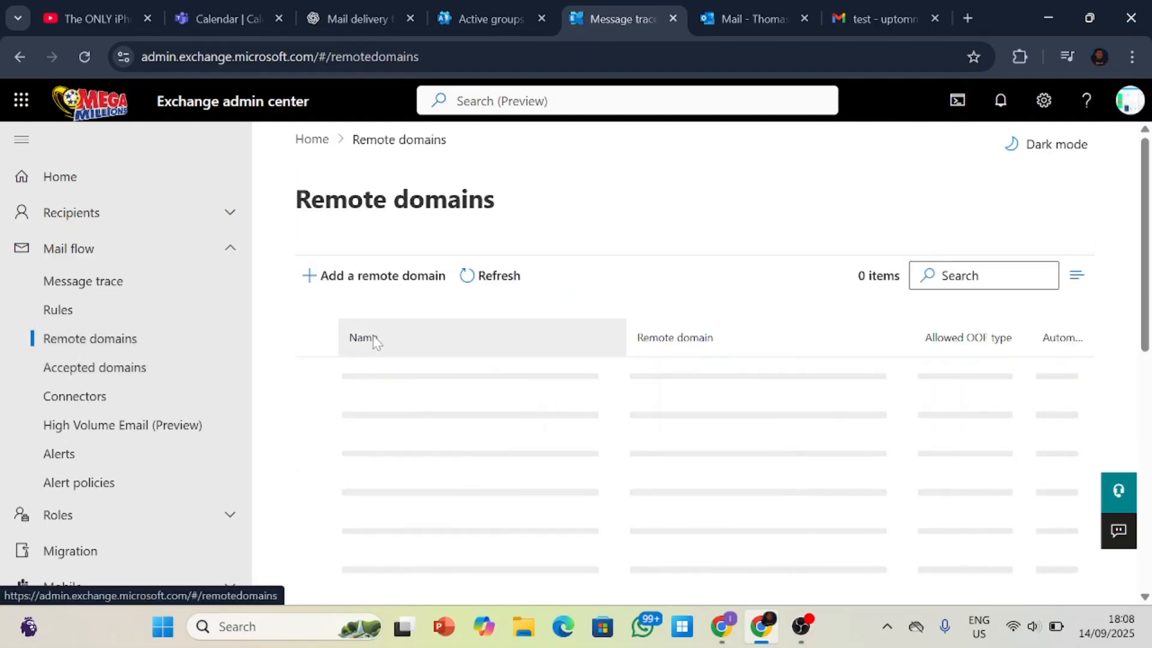
pyautogui.click(131, 376)
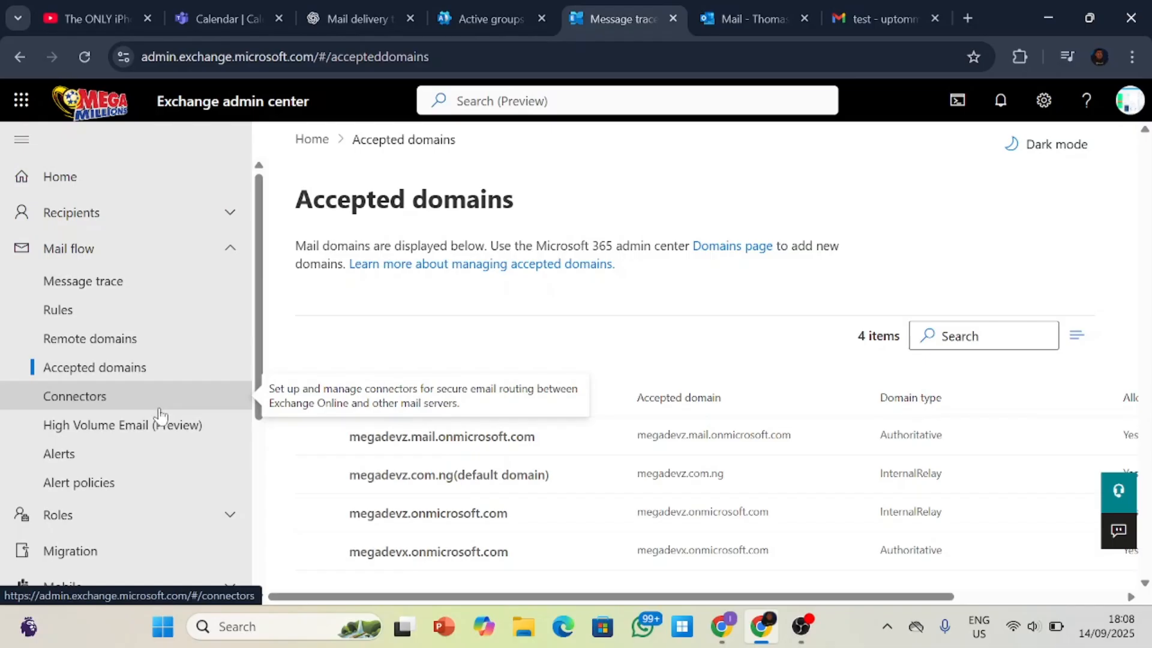
pyautogui.click(159, 410)
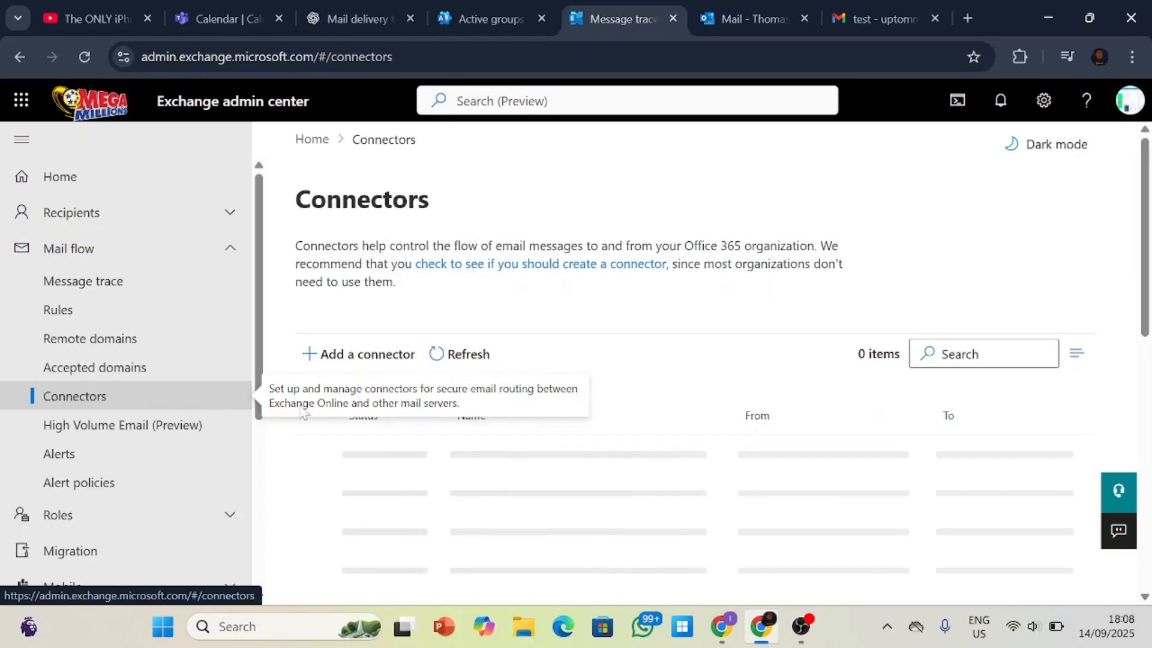
pyautogui.rightClick(754, 316)
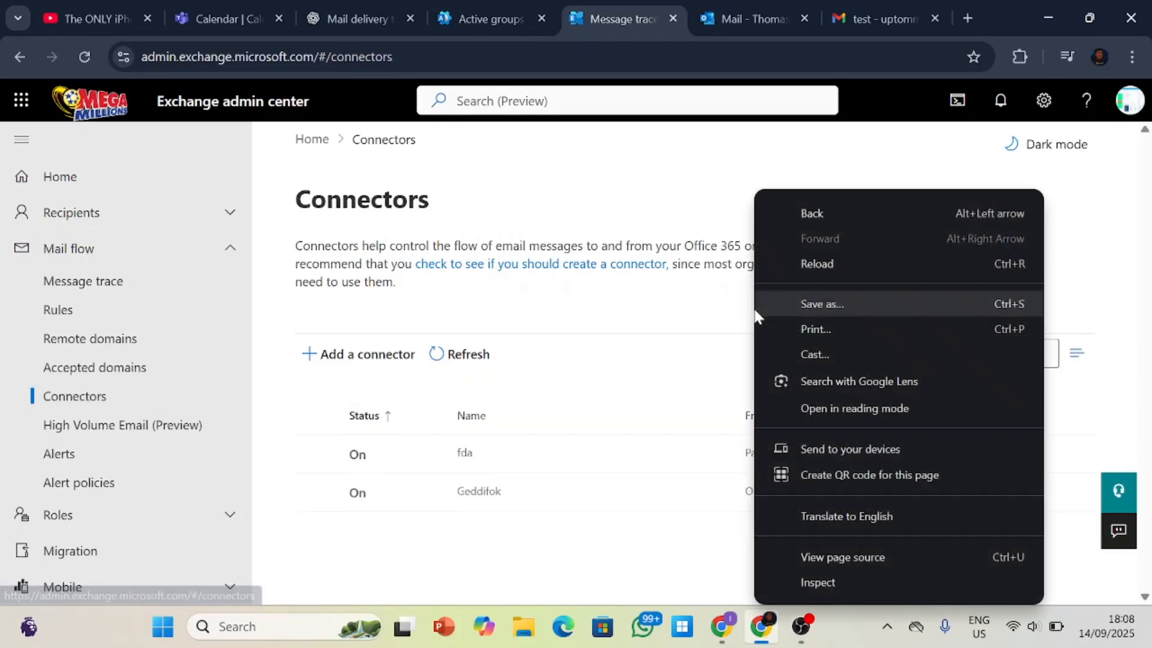
pyautogui.click(727, 318)
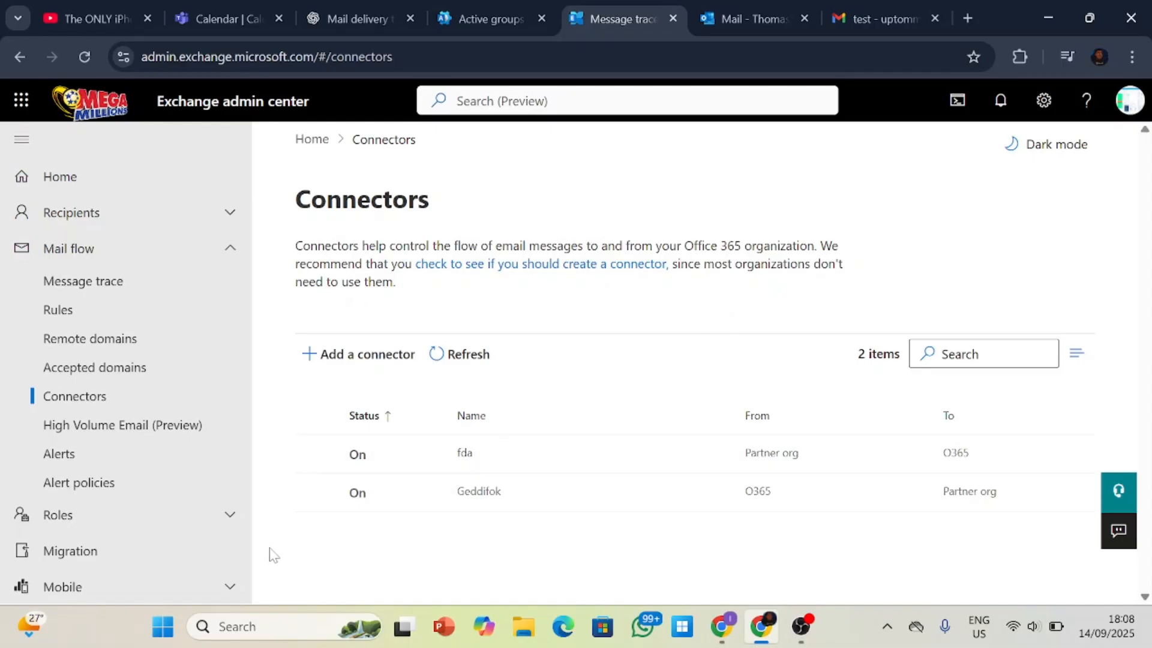
# View the High Volume Email (Preview), Alerts and Alert policies pages of mail flow in turn.
pyautogui.click(162, 433)
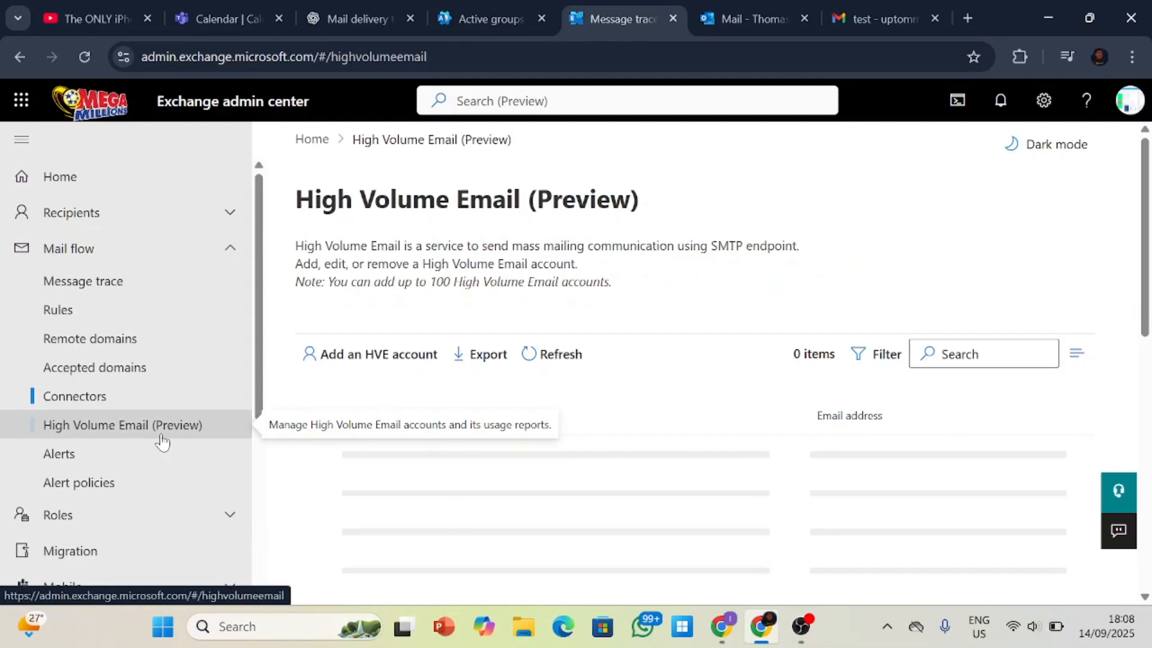
pyautogui.click(142, 466)
pyautogui.click(145, 484)
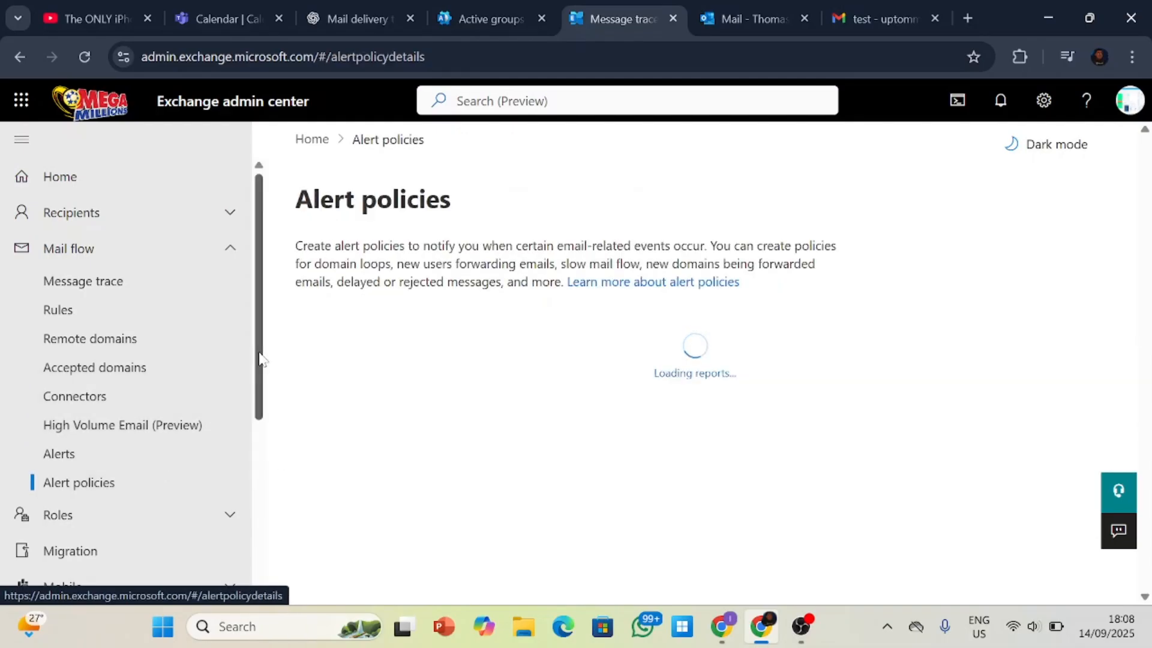
# Show the pages under Roles and open the Admin roles page.
pyautogui.moveTo(260, 359); pyautogui.dragTo(264, 444)
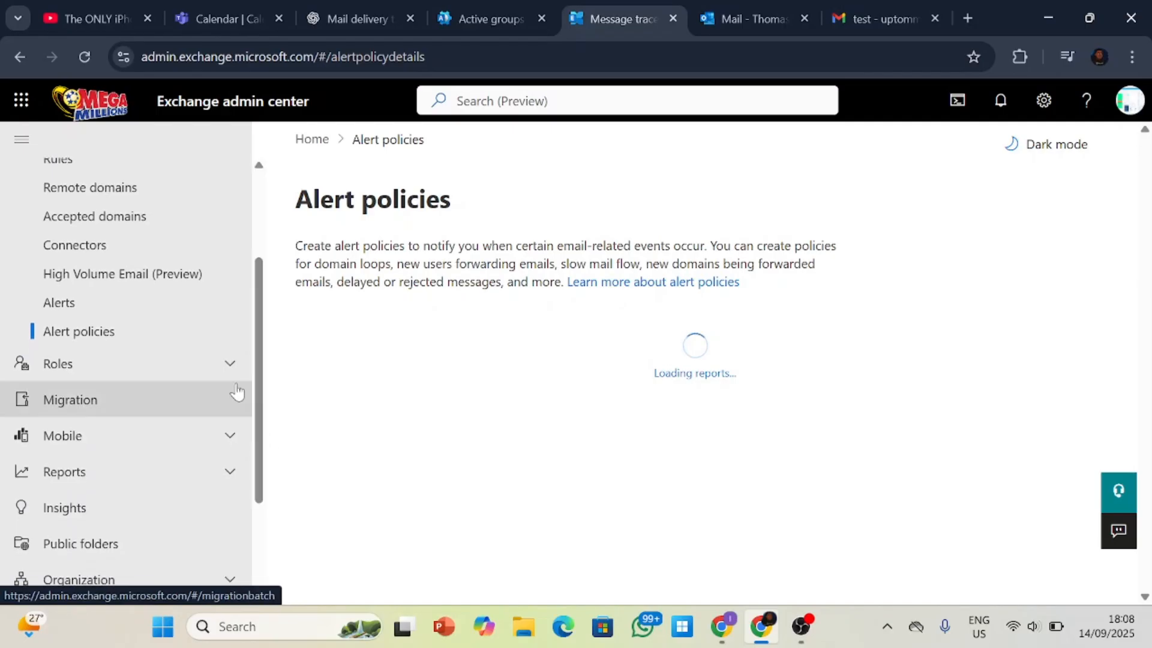
pyautogui.click(231, 364)
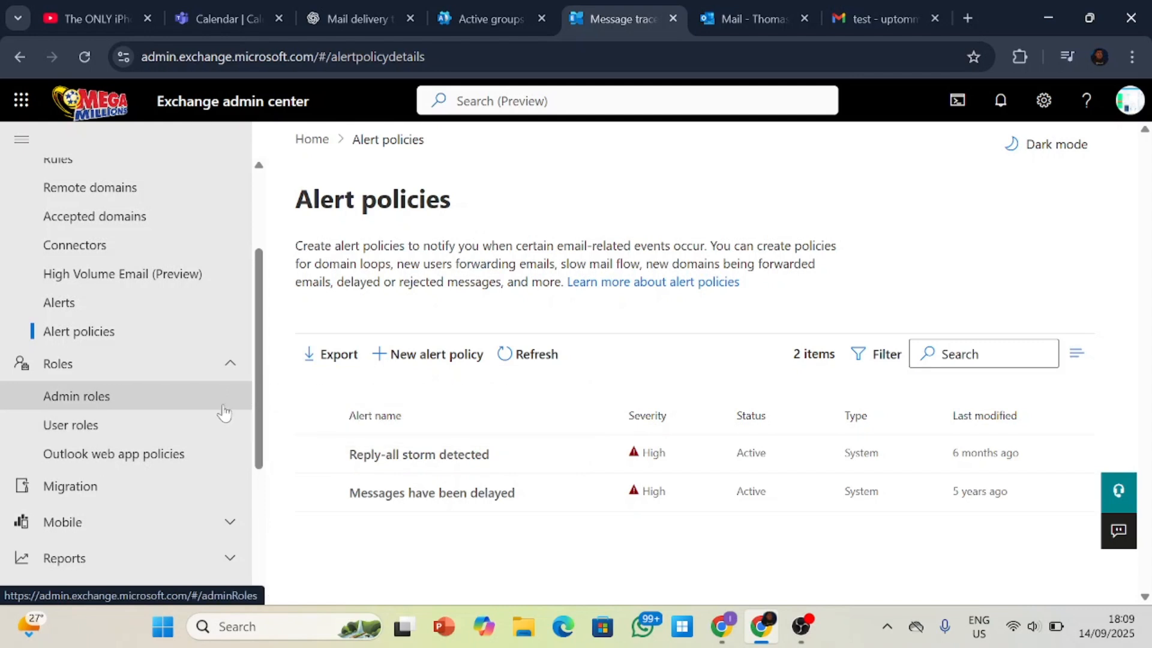
pyautogui.click(177, 410)
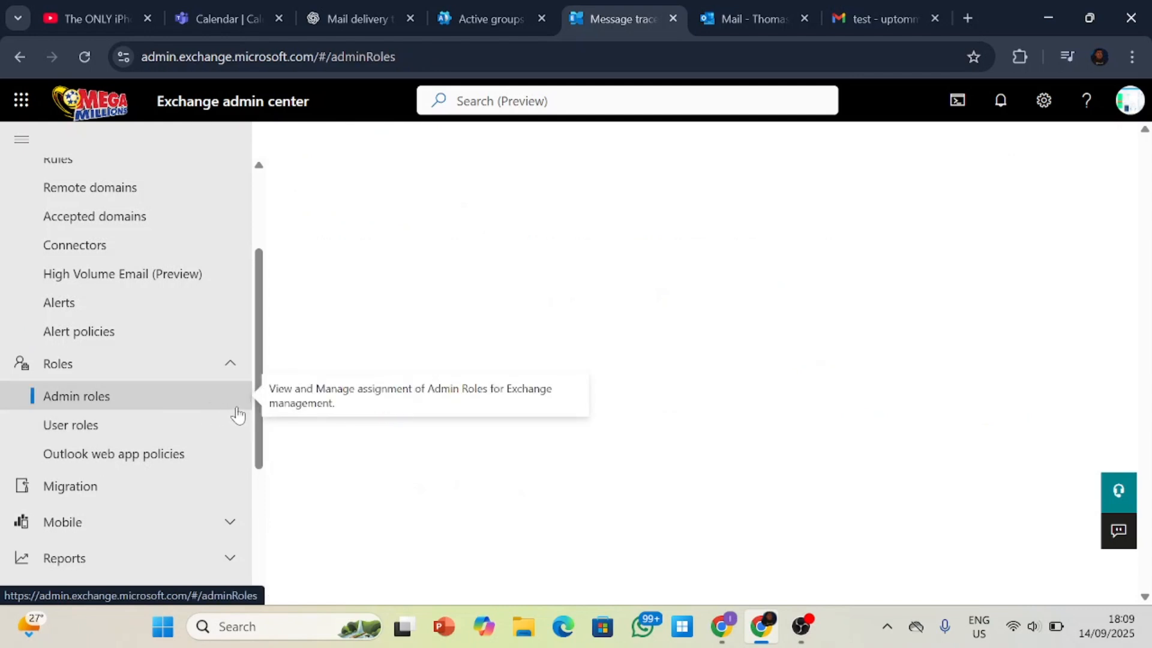
pyautogui.scroll(-2, 228, 420)
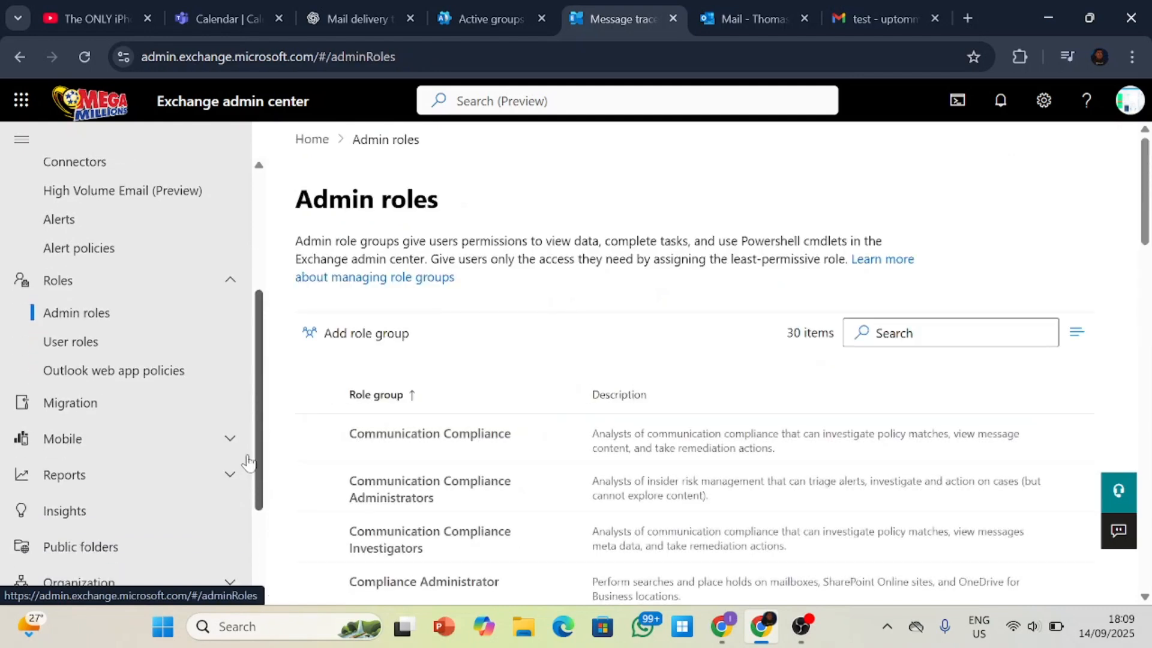
# Open the Migration batches page and check which pages are available under Mobile.
pyautogui.click(170, 403)
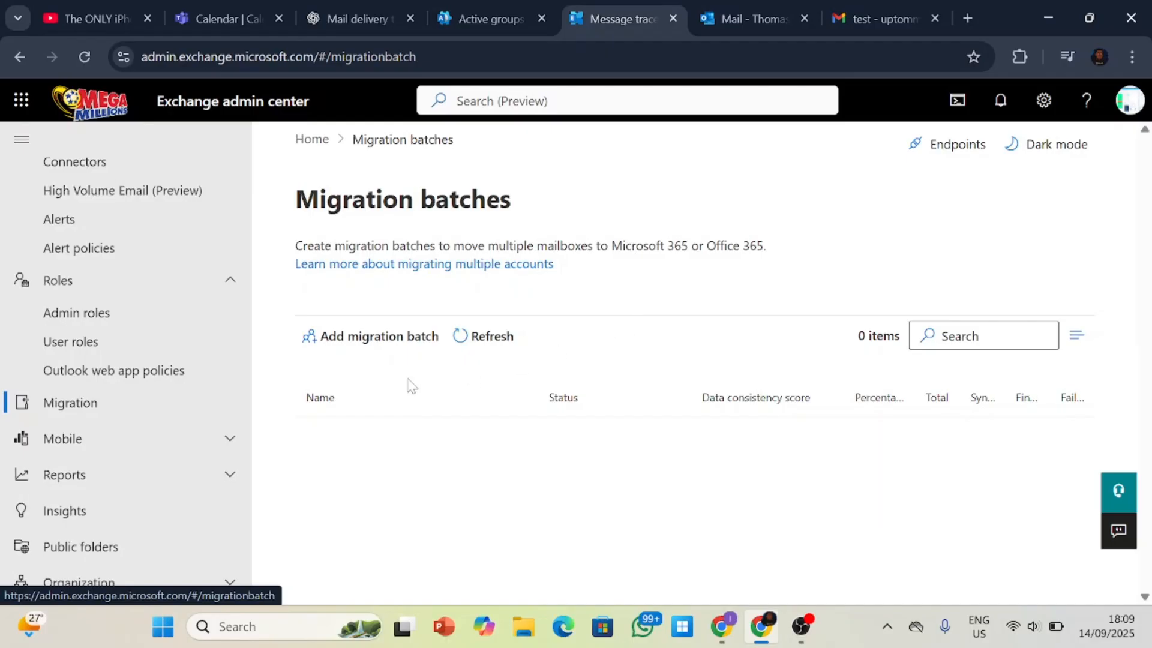
pyautogui.click(246, 451)
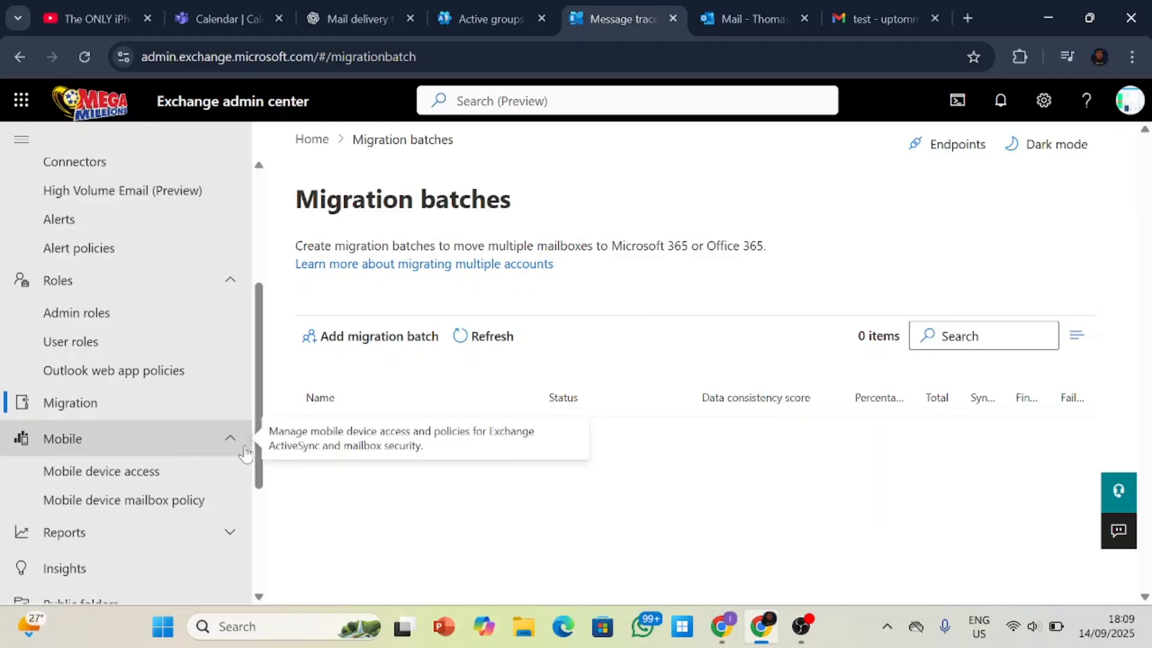
pyautogui.click(246, 451)
# Look over the remaining navigation sections and open the Exchange Settings page.
pyautogui.scroll(1, 227, 456)
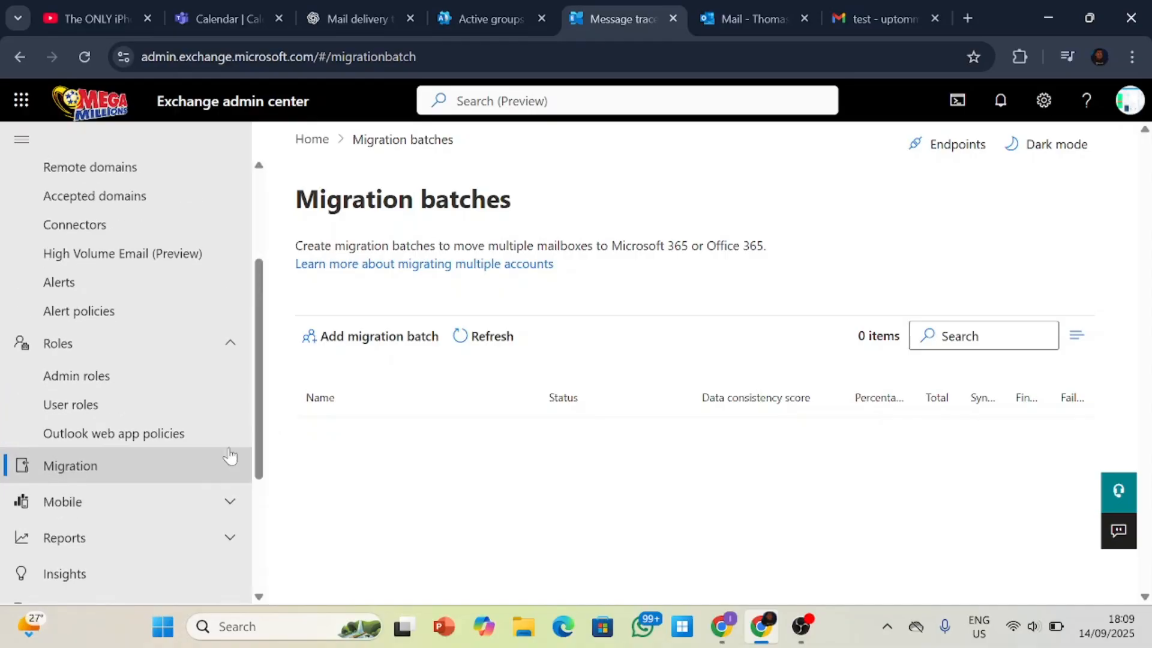
pyautogui.scroll(-1, 204, 465)
pyautogui.scroll(-2, 204, 465)
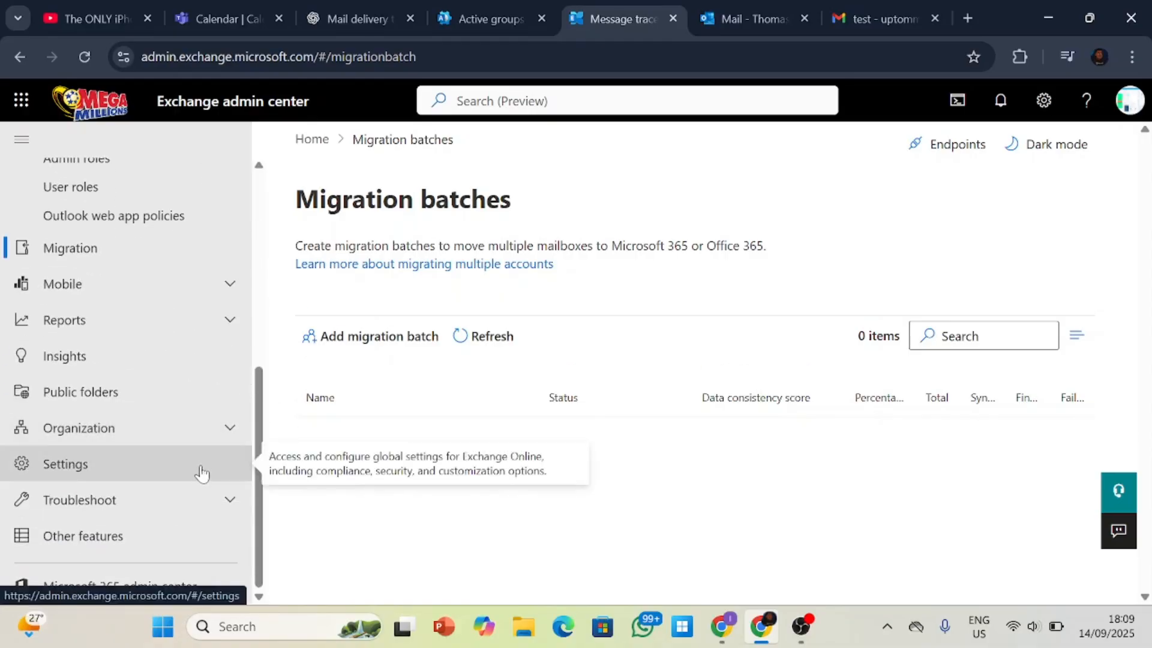
pyautogui.scroll(5, 201, 471)
pyautogui.scroll(-4, 201, 470)
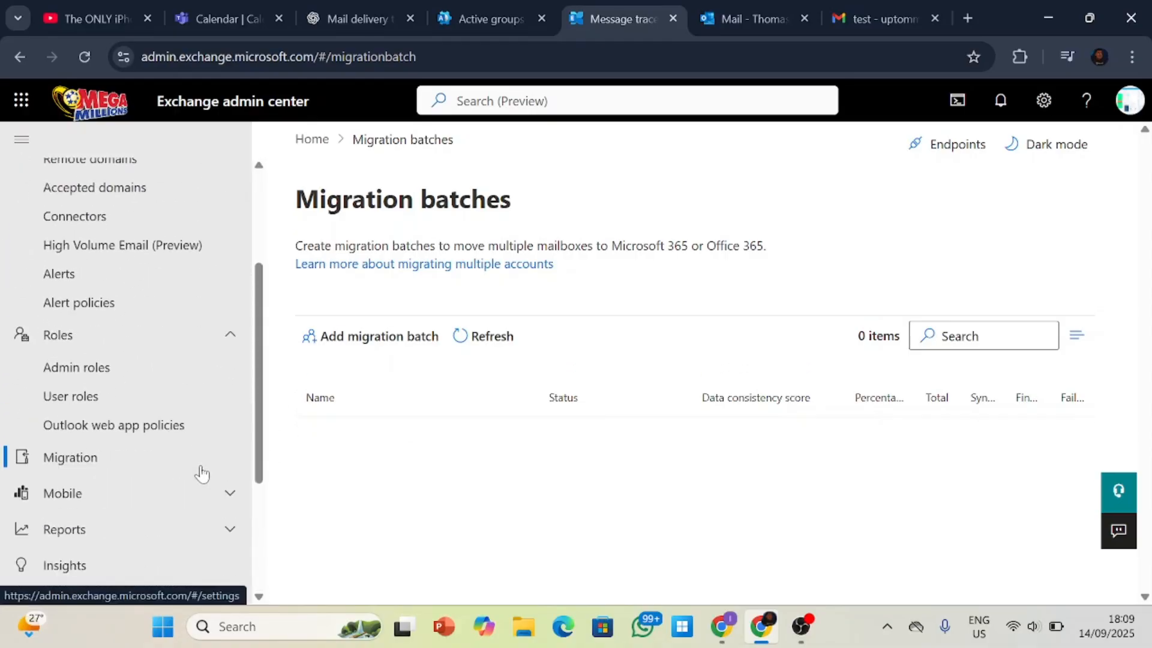
pyautogui.scroll(-1, 178, 515)
pyautogui.click(159, 471)
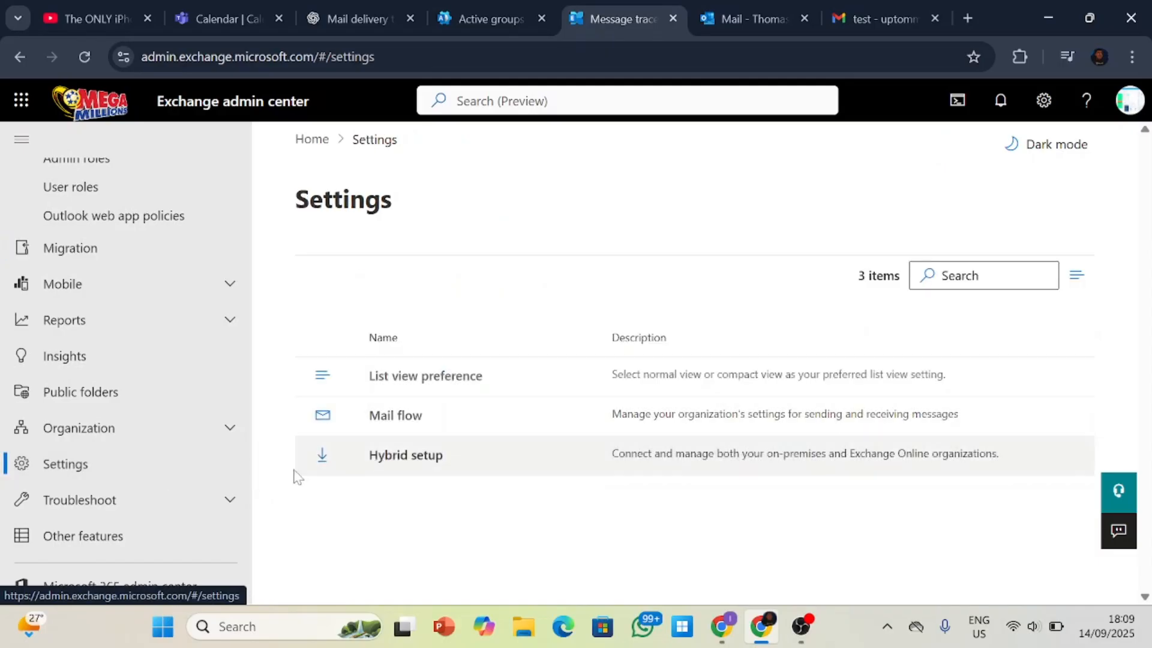
# Collapse the Mail flow and Roles sections and open the Mailboxes page under Recipients.
pyautogui.scroll(5, 211, 467)
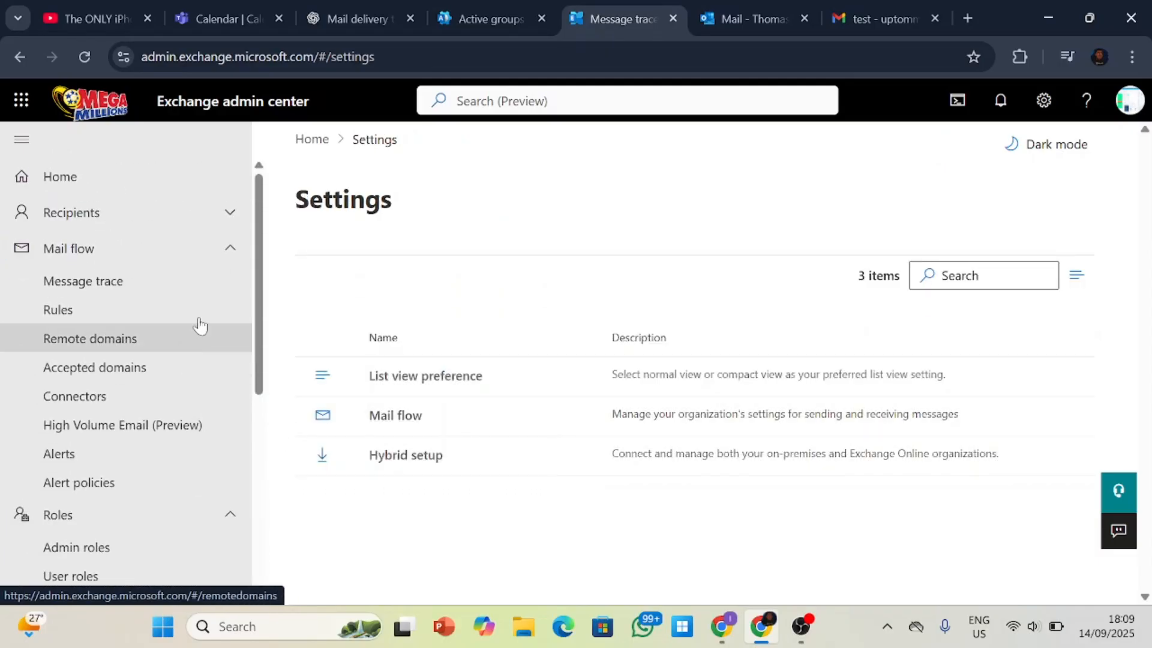
pyautogui.click(226, 252)
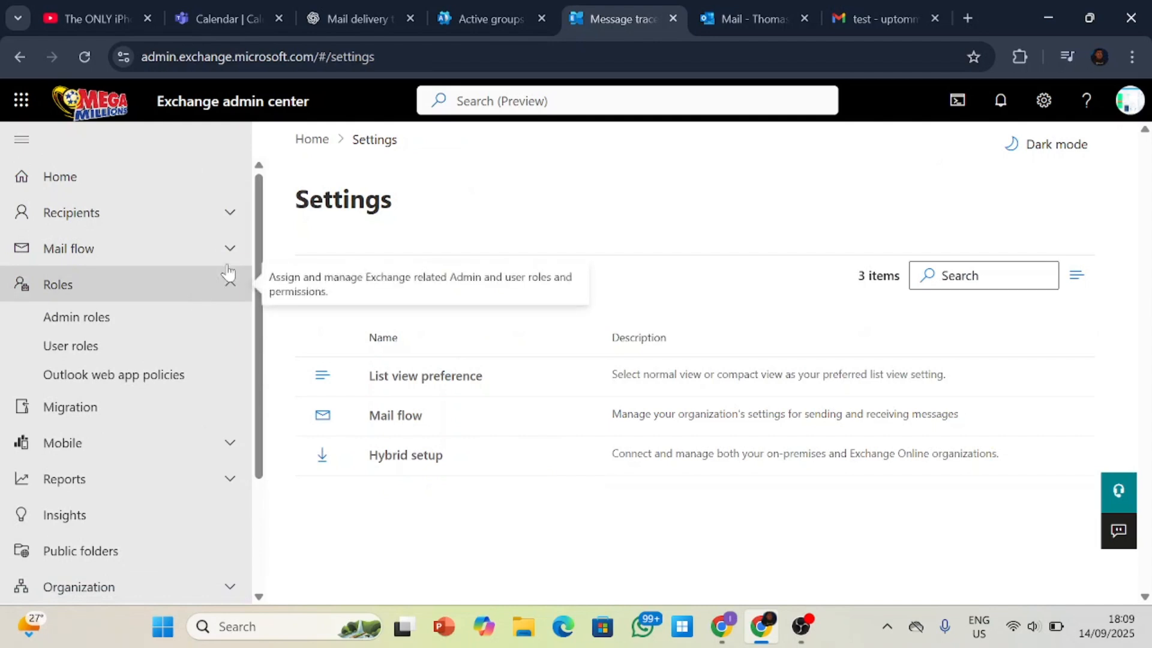
pyautogui.click(229, 293)
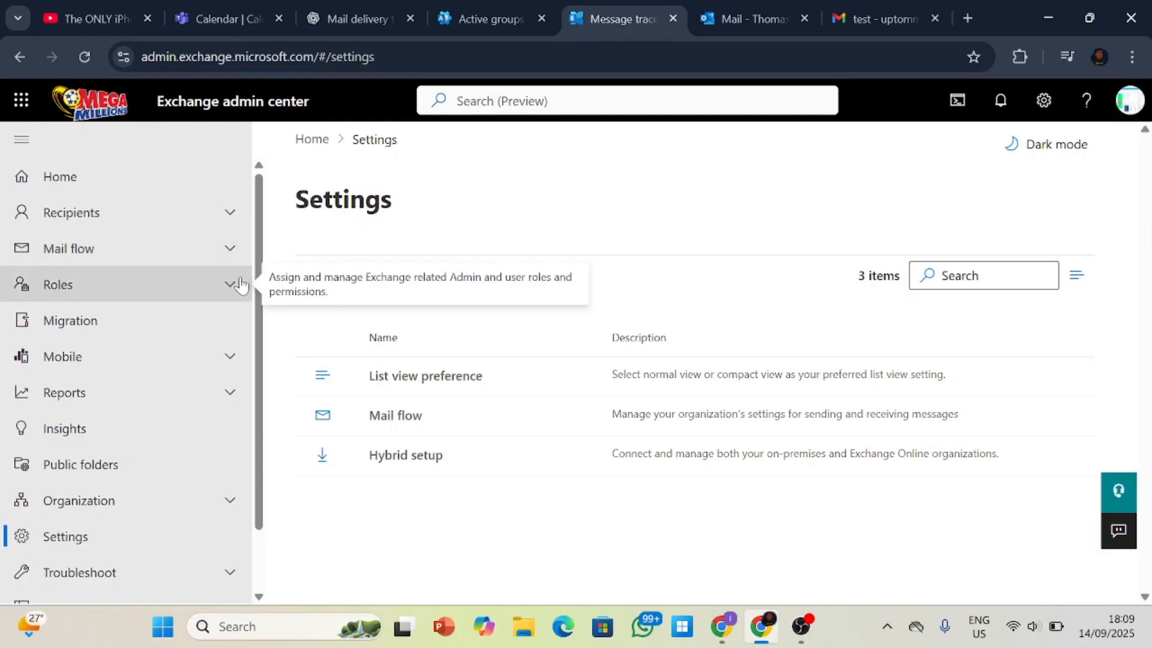
pyautogui.click(229, 216)
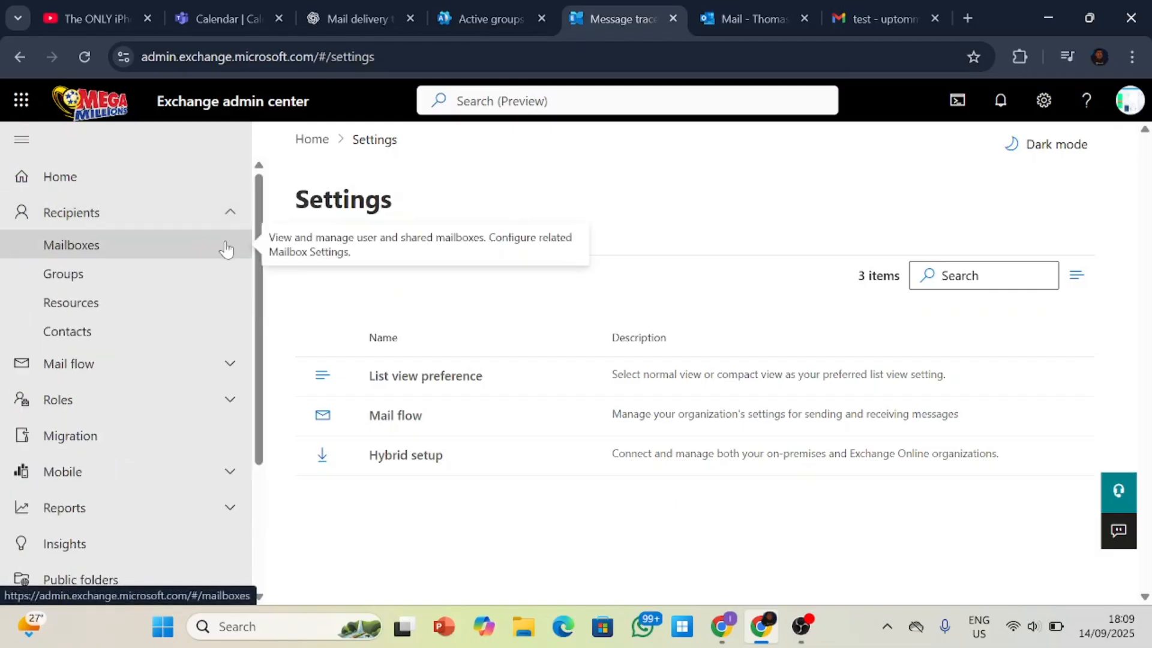
pyautogui.click(226, 247)
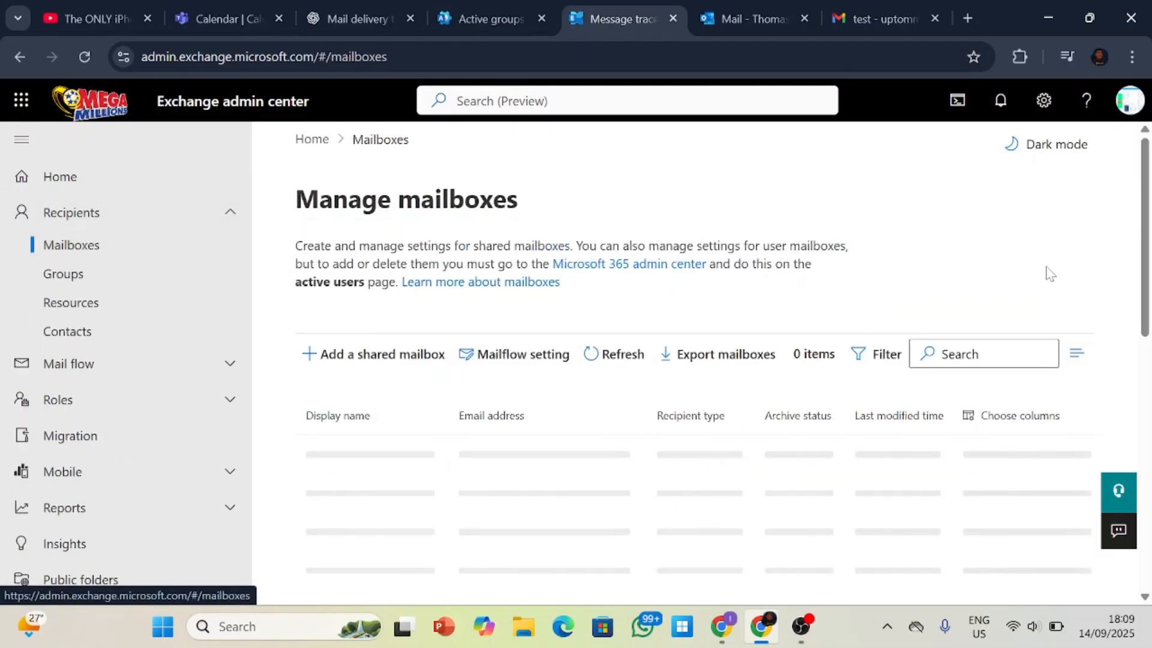
# Select the fourth mailbox in the list and open its details.
pyautogui.scroll(-3, 1146, 273)
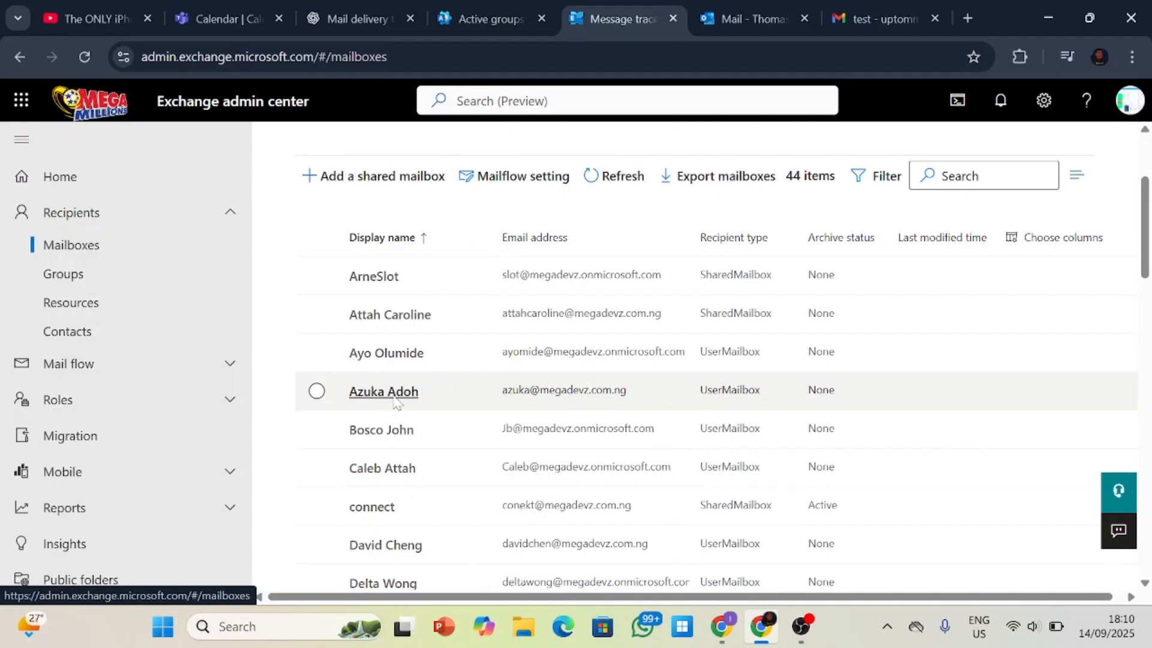
pyautogui.click(317, 391)
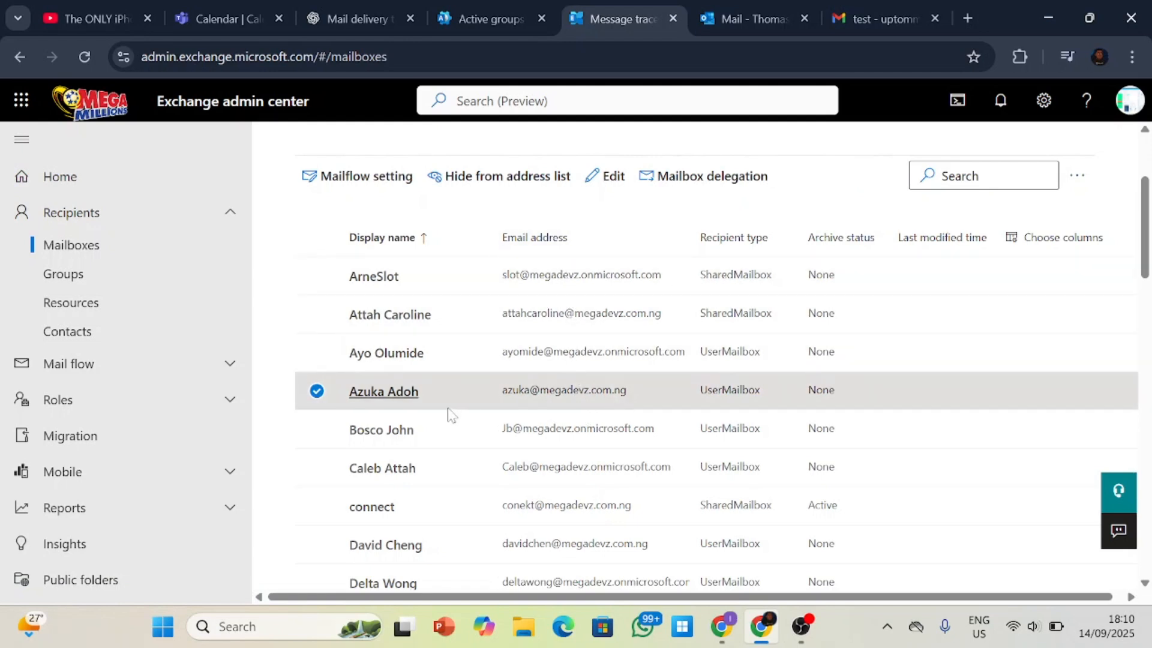
pyautogui.click(400, 393)
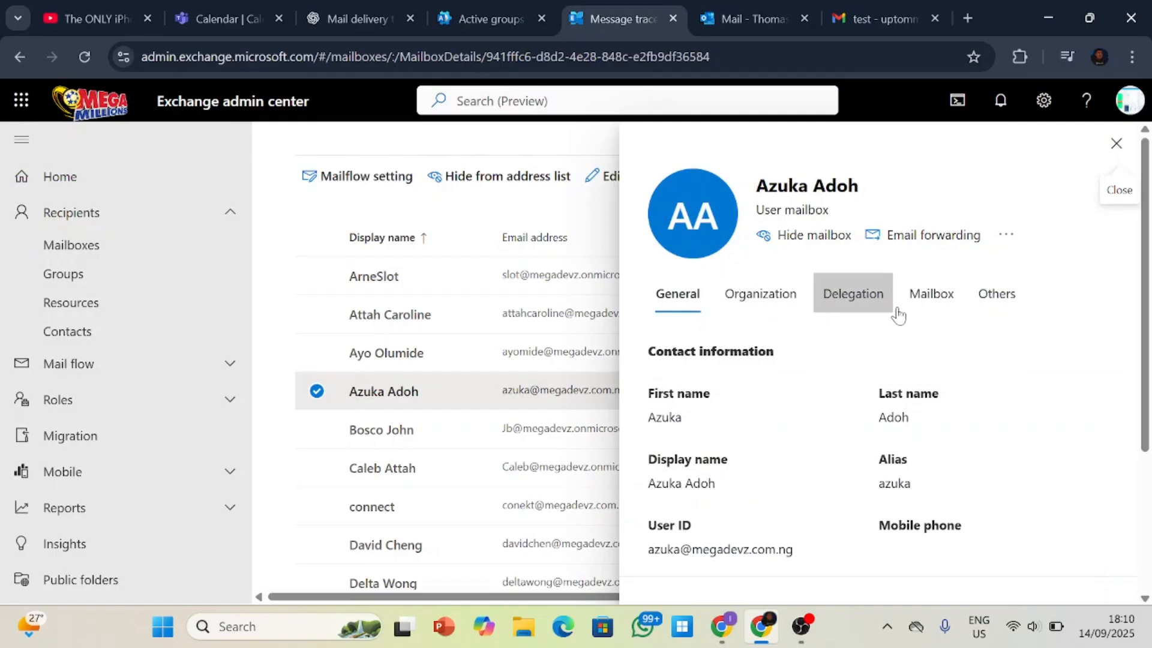
# Review the contact information, email addresses and mailbox usage in the selected mailbox's general details.
pyautogui.click(996, 246)
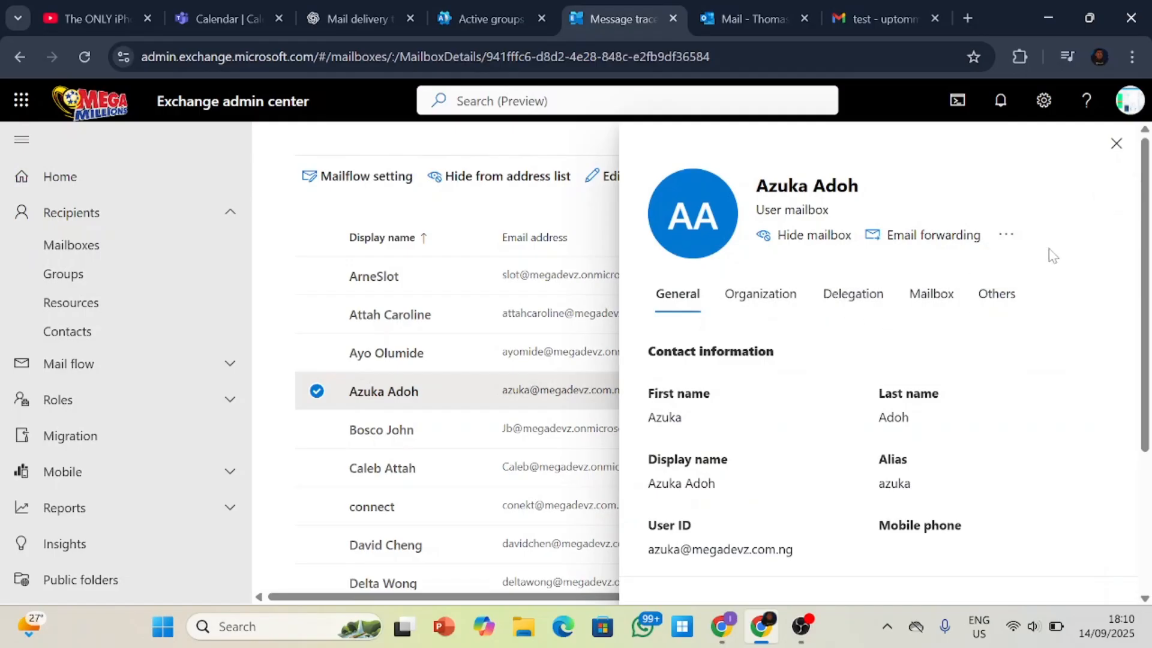
pyautogui.scroll(-4, 960, 289)
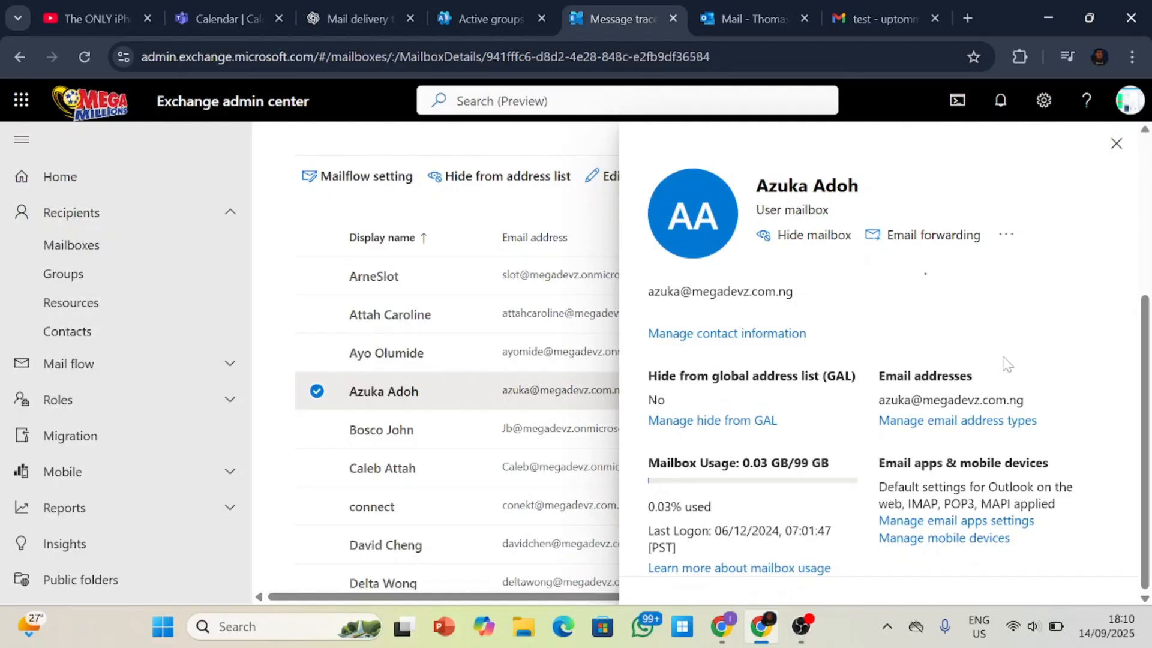
pyautogui.scroll(5, 1008, 363)
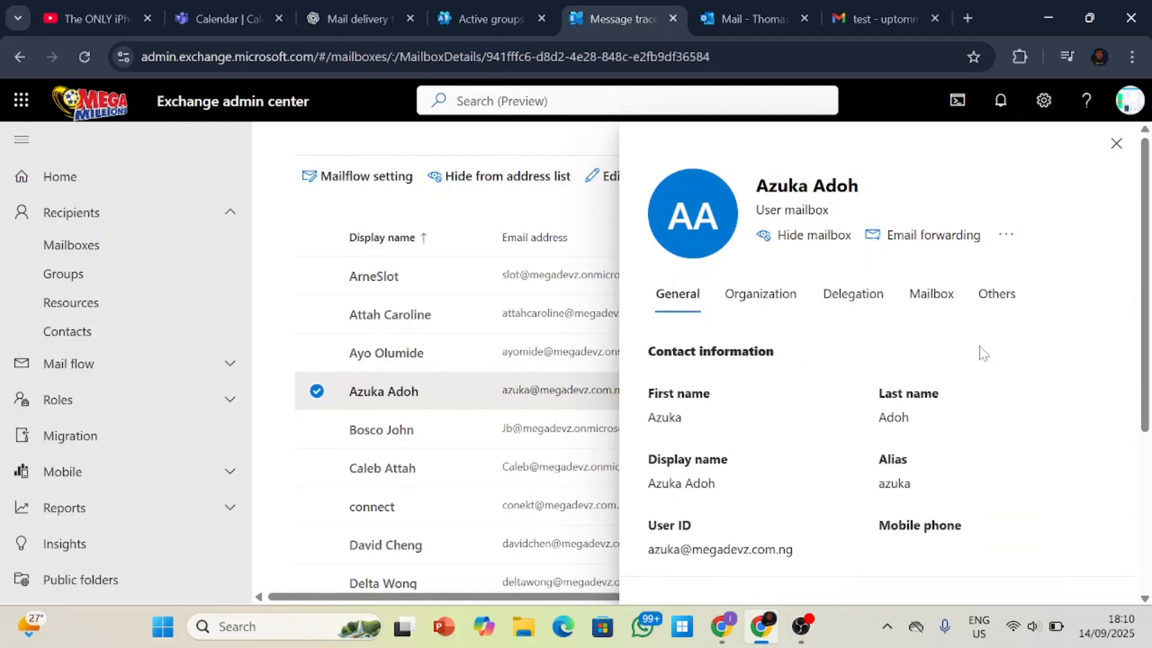
# Examine the selected mailbox's mail flow settings, delivery restrictions and mailbox policies, and check its additional actions.
pyautogui.click(931, 294)
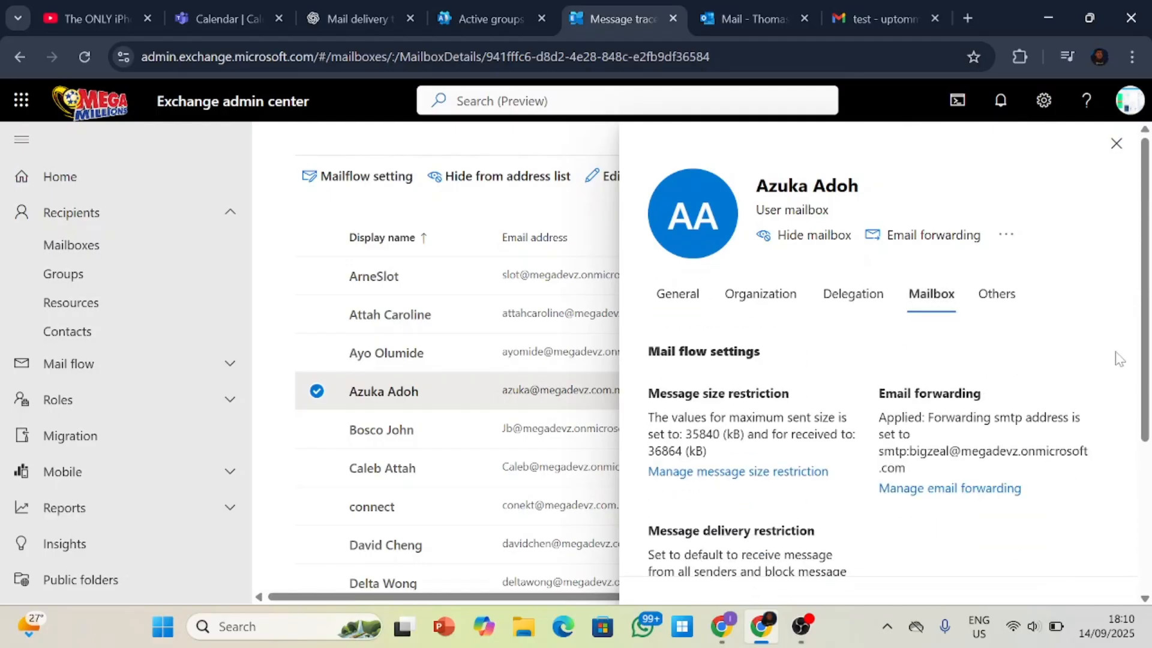
pyautogui.scroll(-2, 1119, 358)
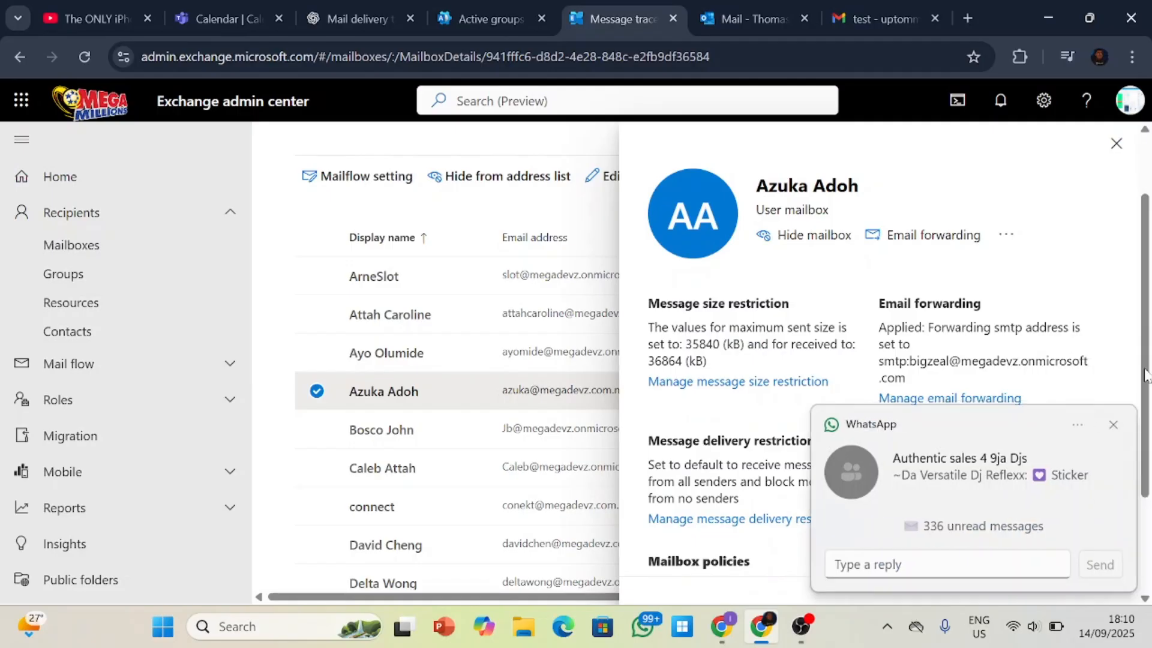
pyautogui.scroll(-2, 1136, 390)
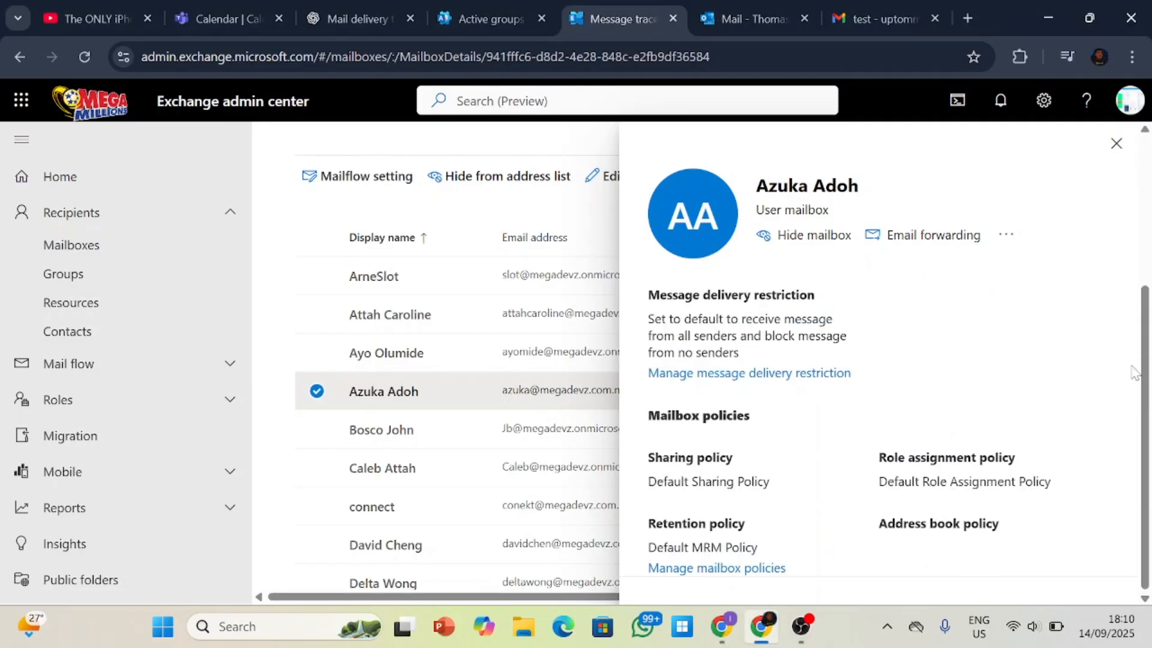
pyautogui.scroll(4, 1136, 381)
pyautogui.scroll(-1, 1133, 372)
pyautogui.scroll(-2, 1131, 378)
pyautogui.scroll(3, 1126, 384)
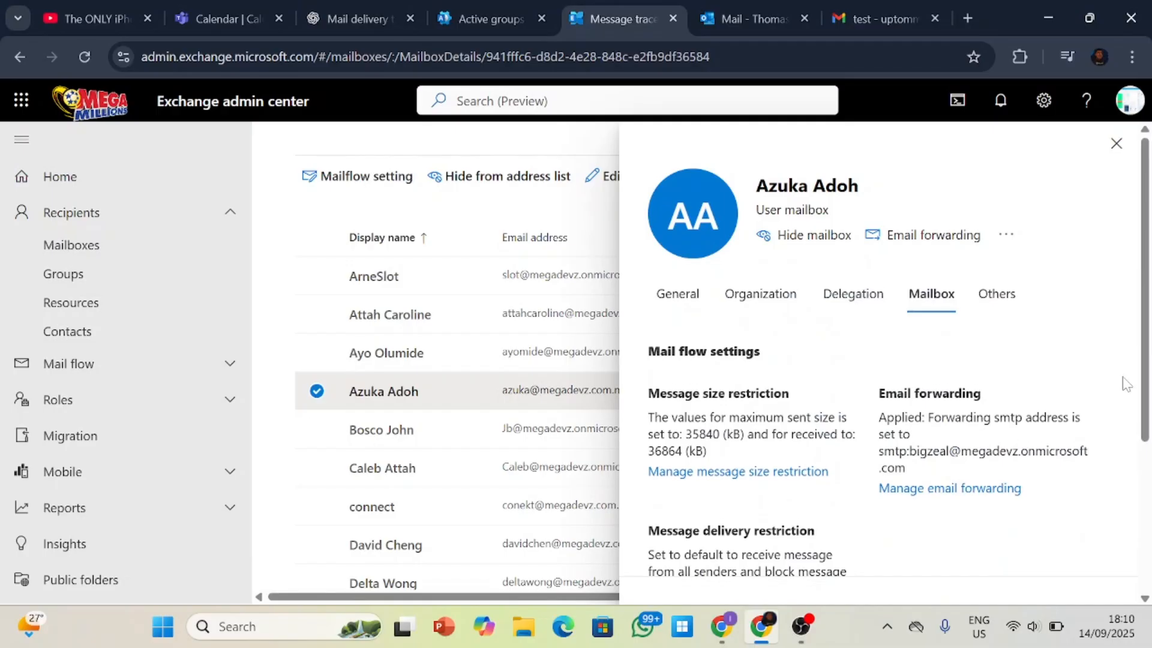
pyautogui.scroll(-2, 1127, 384)
pyautogui.click(1008, 236)
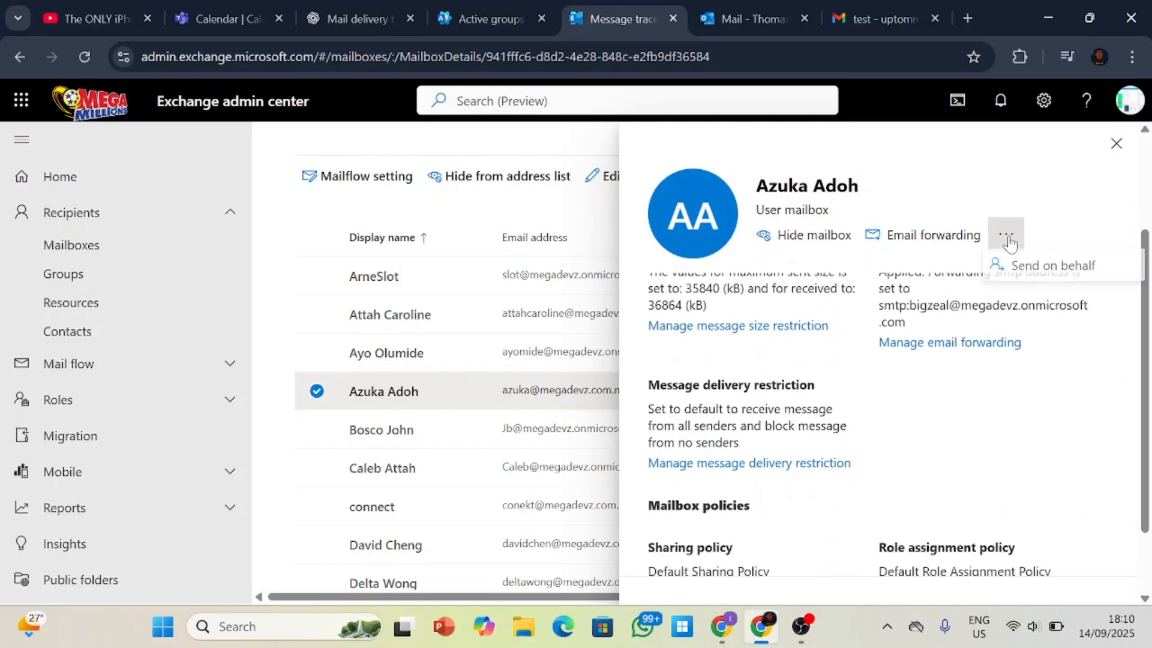
# Close the fourth mailbox's details, deselect it and open the details of the fifth mailbox in the list.
pyautogui.click(1116, 144)
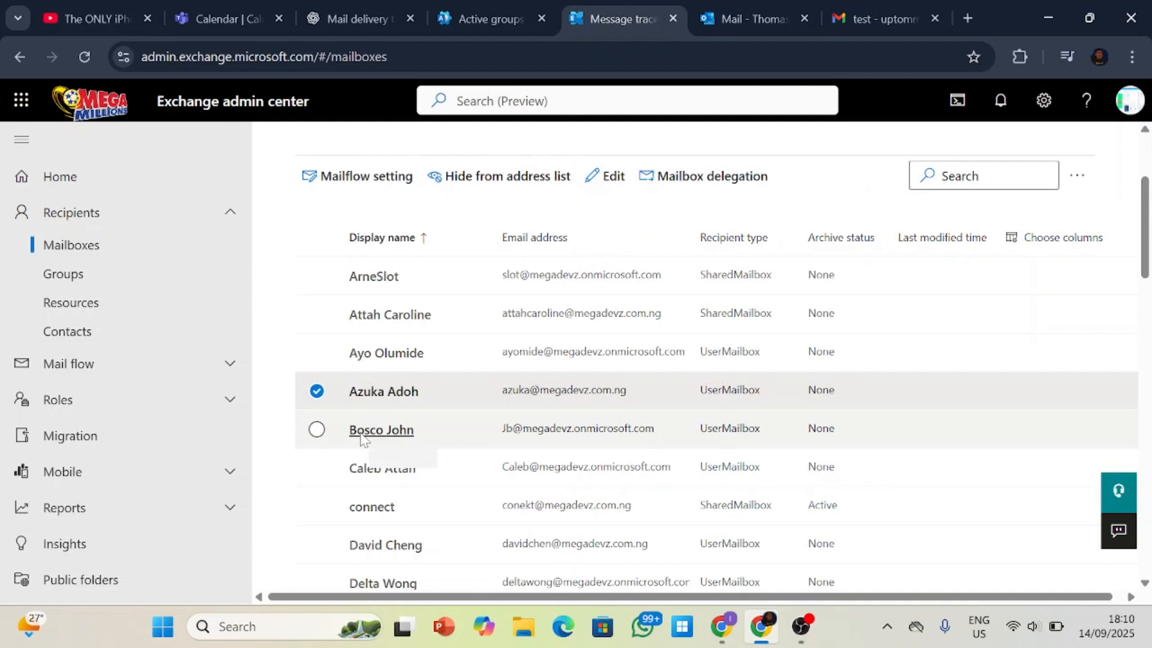
pyautogui.click(318, 393)
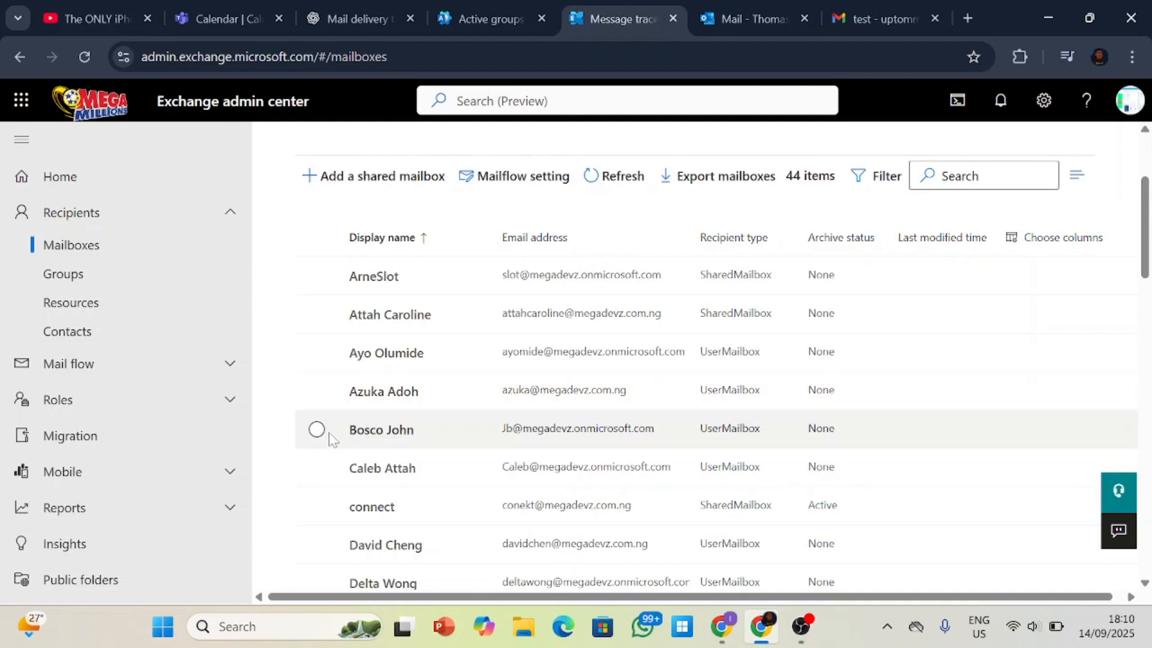
pyautogui.click(316, 429)
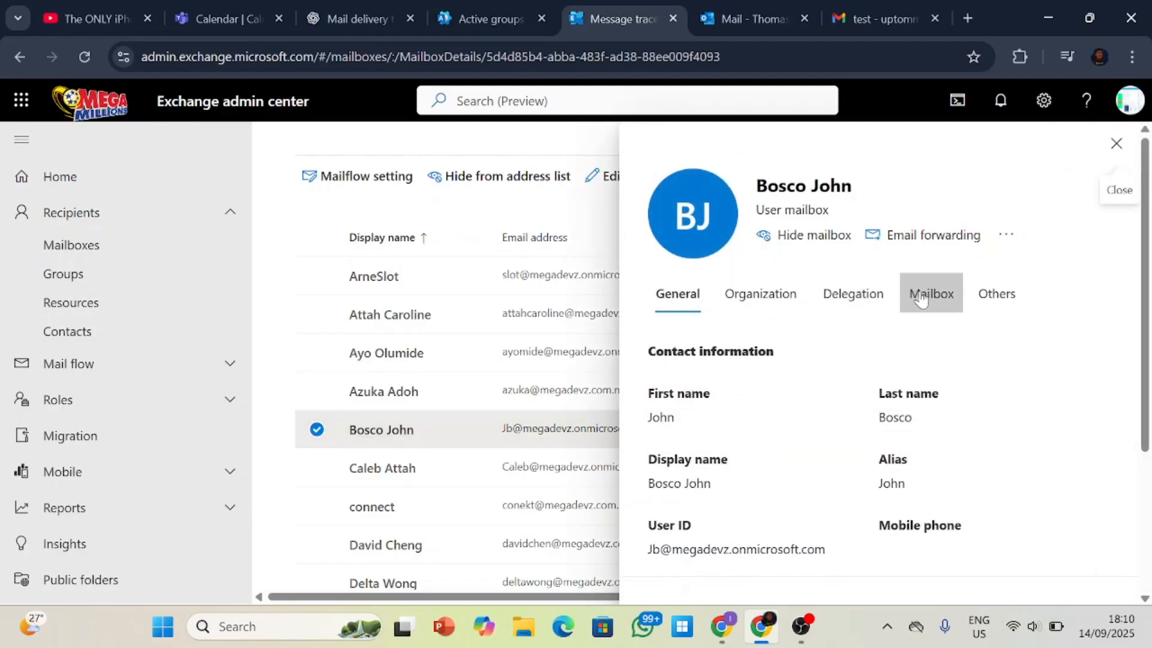
# Look over the fifth mailbox's Others options and its general contact information.
pyautogui.click(987, 299)
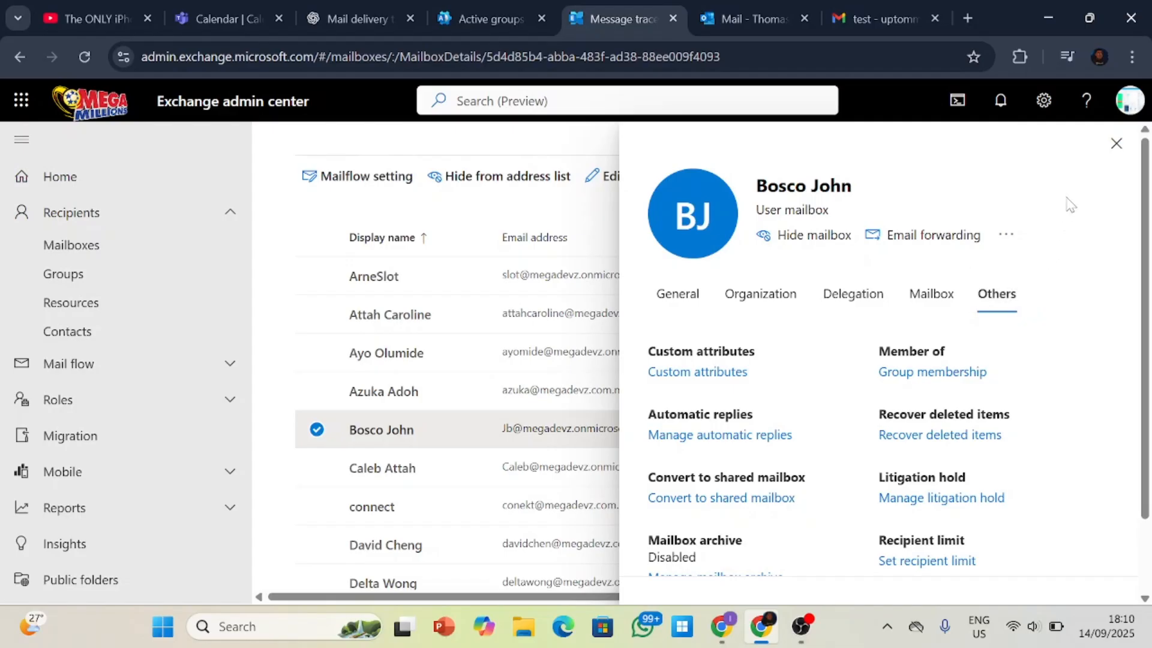
pyautogui.click(684, 297)
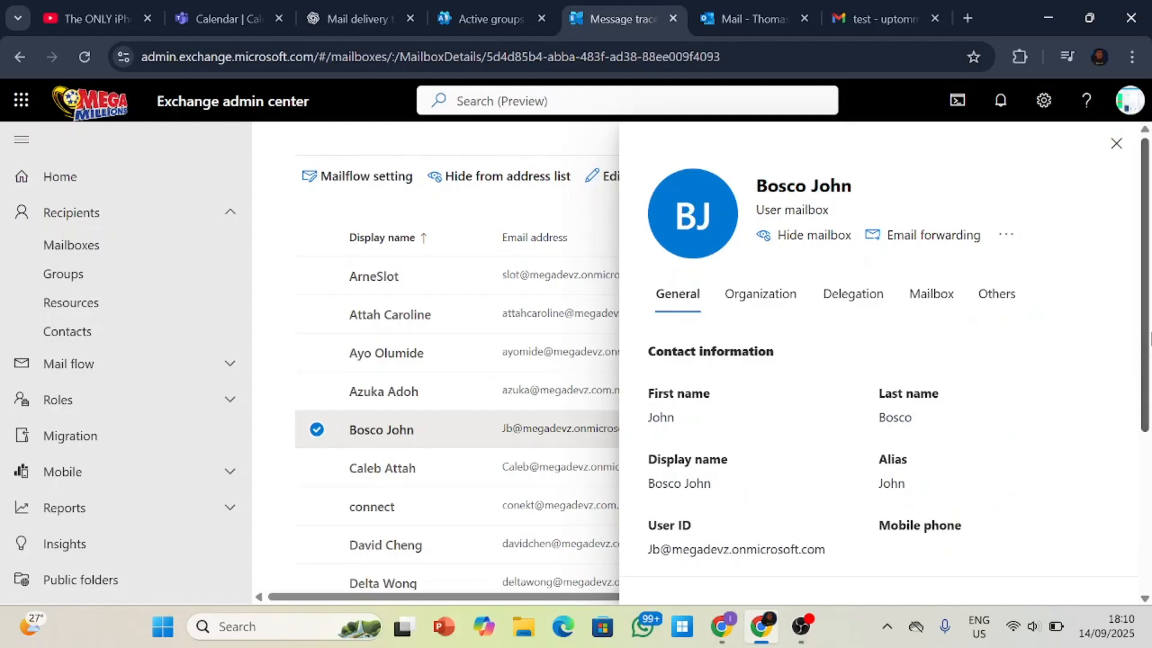
pyautogui.scroll(-2, 1150, 339)
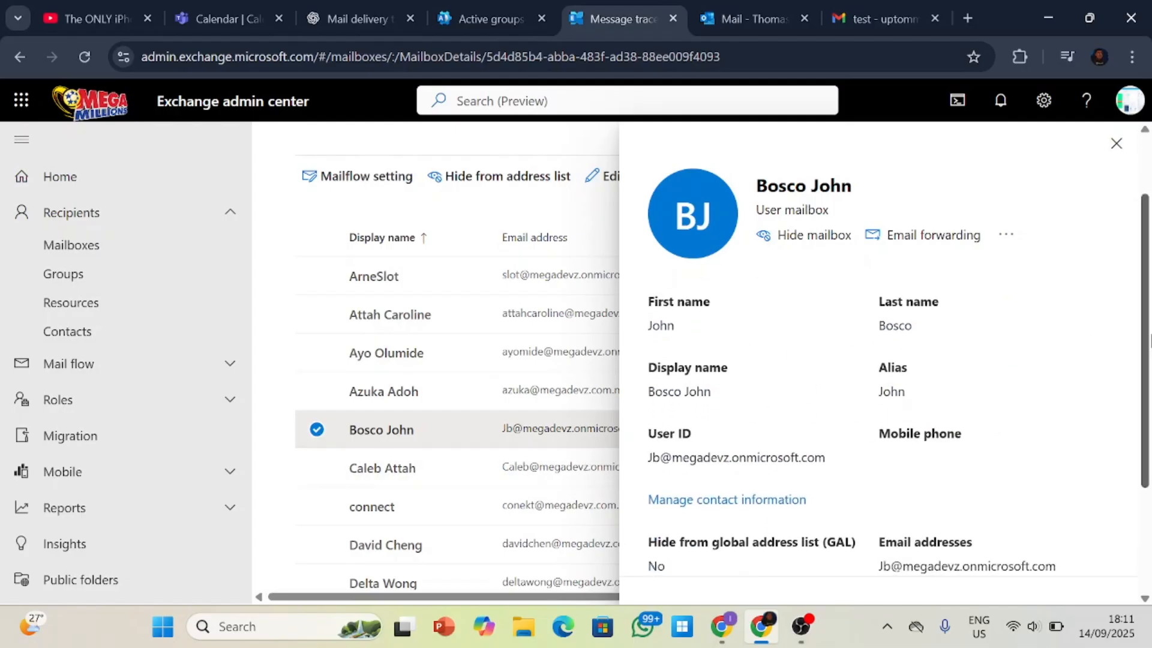
pyautogui.scroll(2, 1150, 340)
# Examine the mailbox's delegation permissions: Send as, Send on behalf, and Read and manage (Full Access).
pyautogui.click(828, 294)
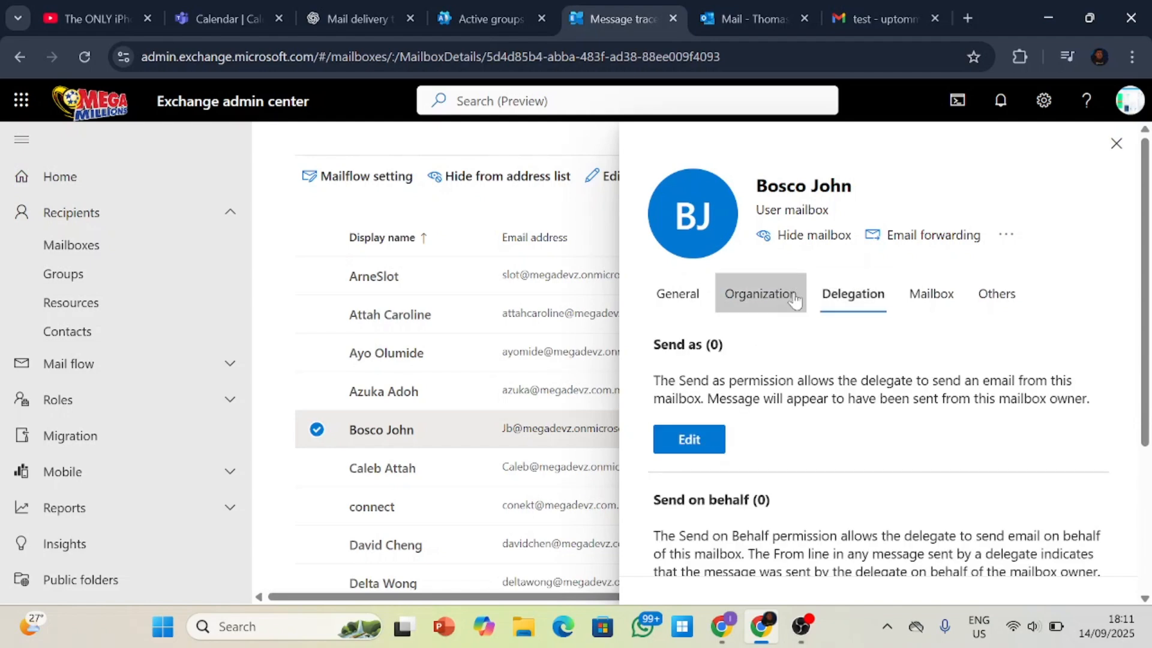
pyautogui.click(793, 295)
pyautogui.click(850, 294)
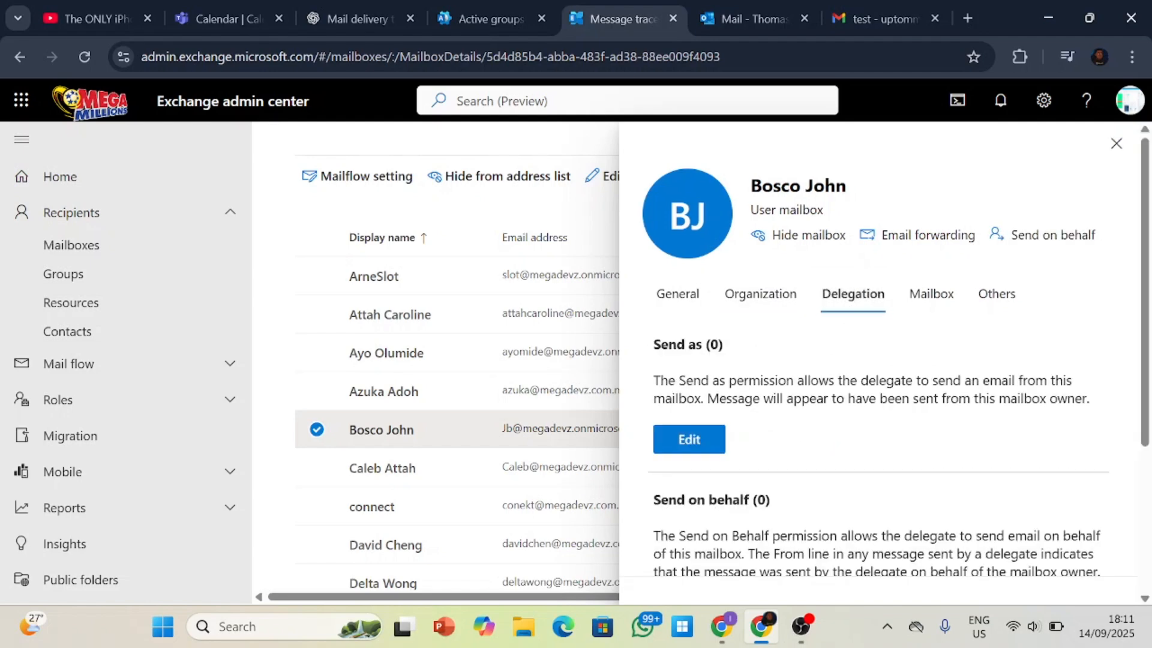
pyautogui.moveTo(1149, 364); pyautogui.dragTo(1140, 336)
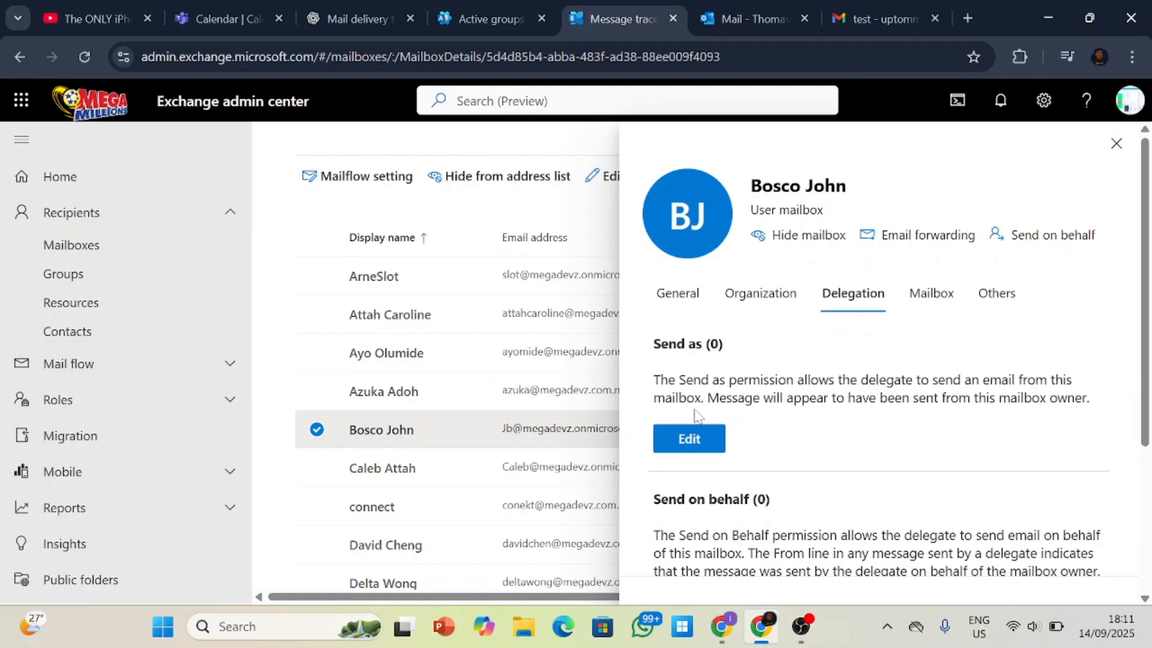
pyautogui.scroll(-2, 690, 414)
pyautogui.scroll(-1, 693, 428)
pyautogui.scroll(1, 694, 427)
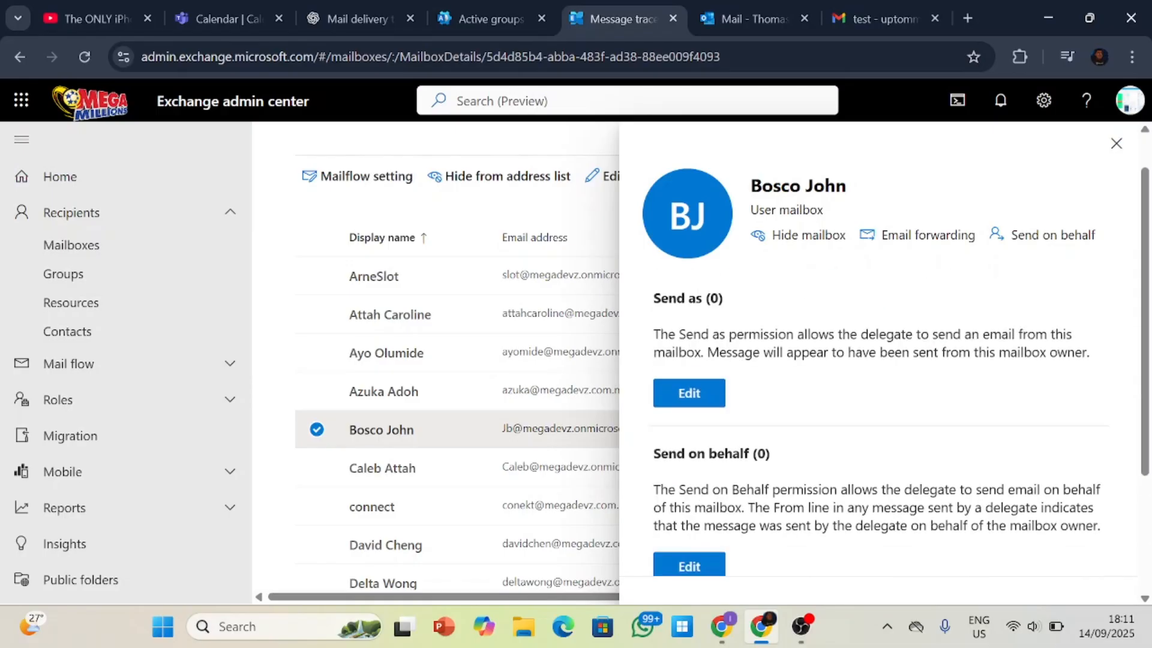
pyautogui.scroll(-3, 694, 427)
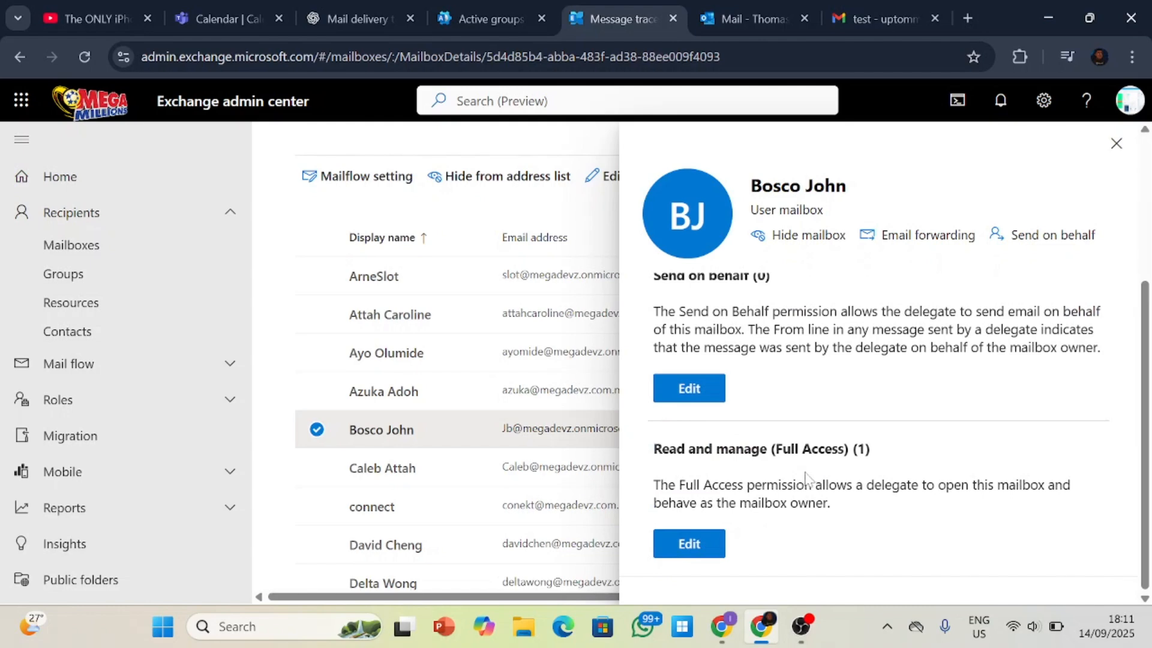
pyautogui.scroll(5, 806, 477)
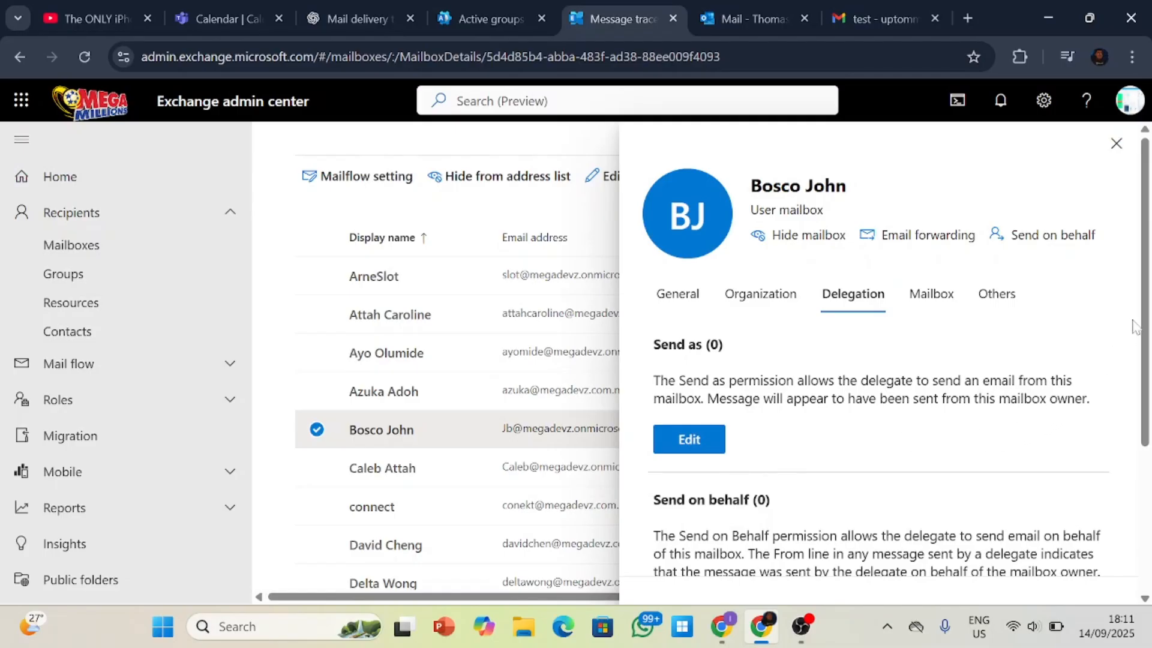
pyautogui.moveTo(1146, 306); pyautogui.dragTo(1149, 387)
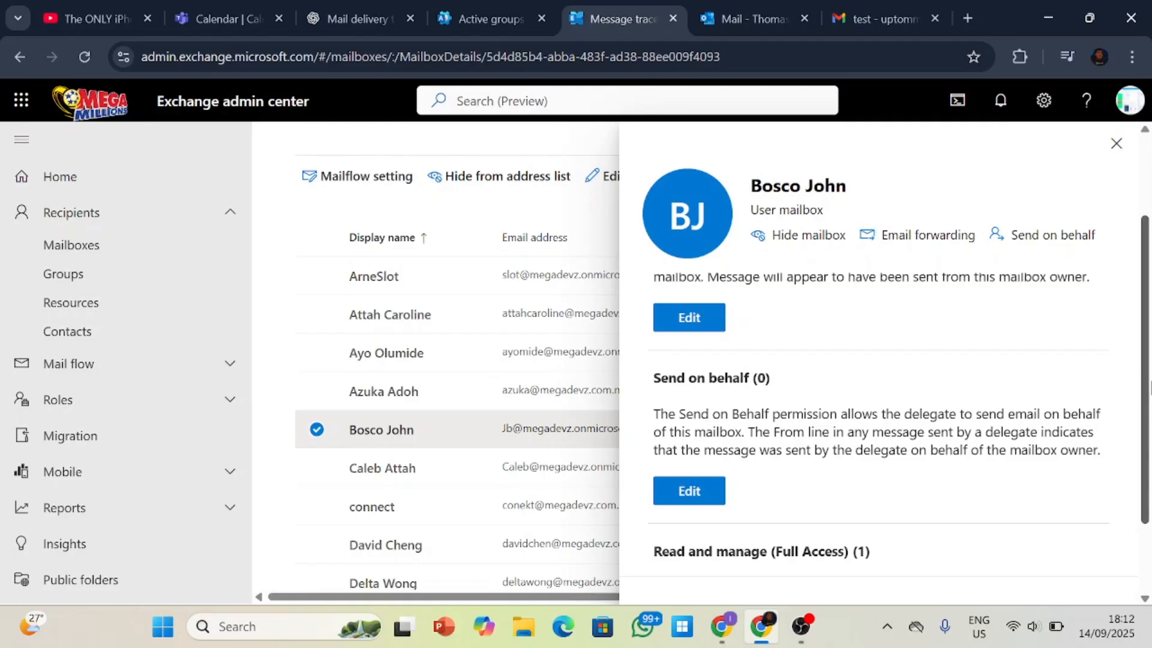
pyautogui.moveTo(1150, 447); pyautogui.dragTo(1150, 507)
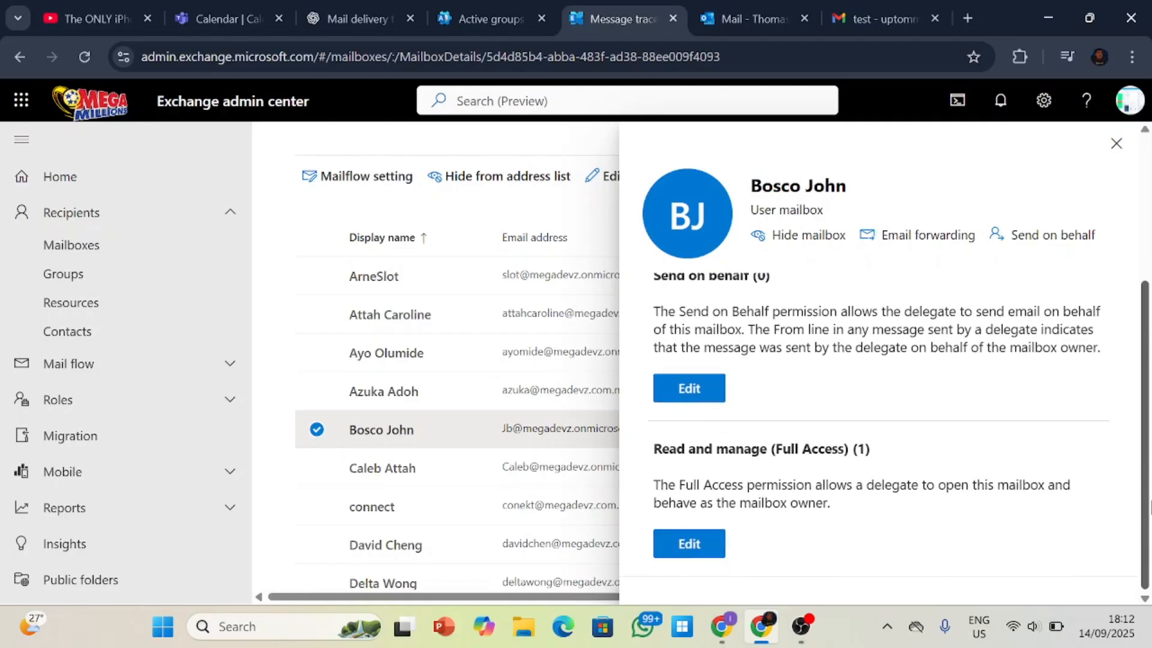
pyautogui.scroll(4, 1150, 534)
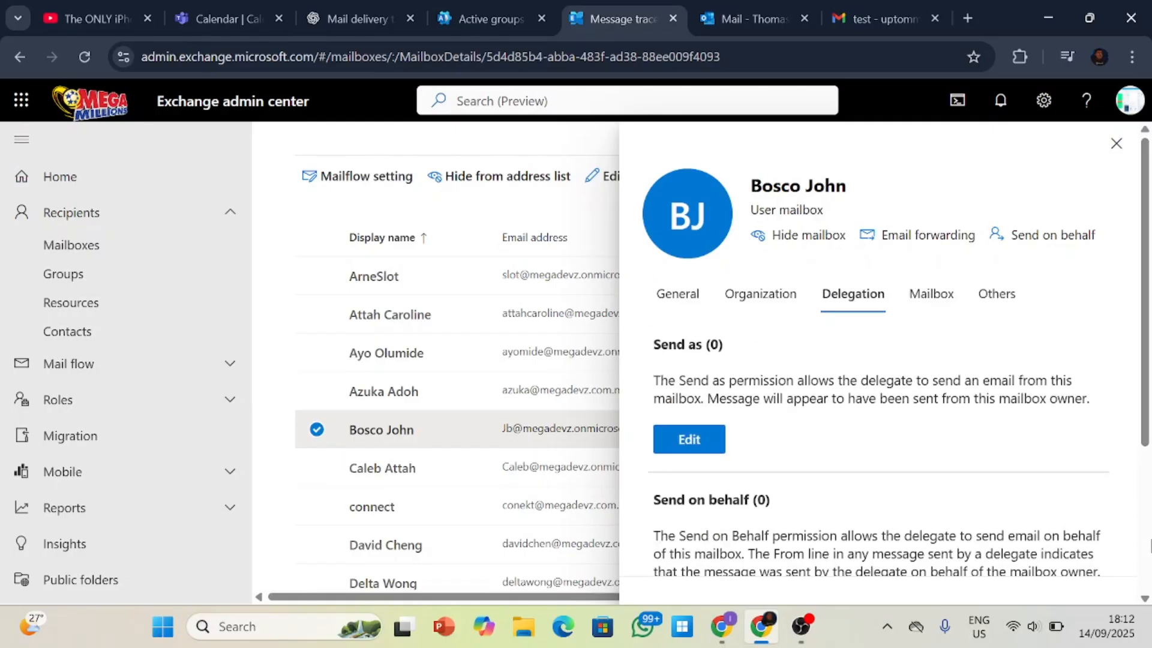
# Close the fifth mailbox's details and reopen them from the mailbox list.
pyautogui.click(1116, 144)
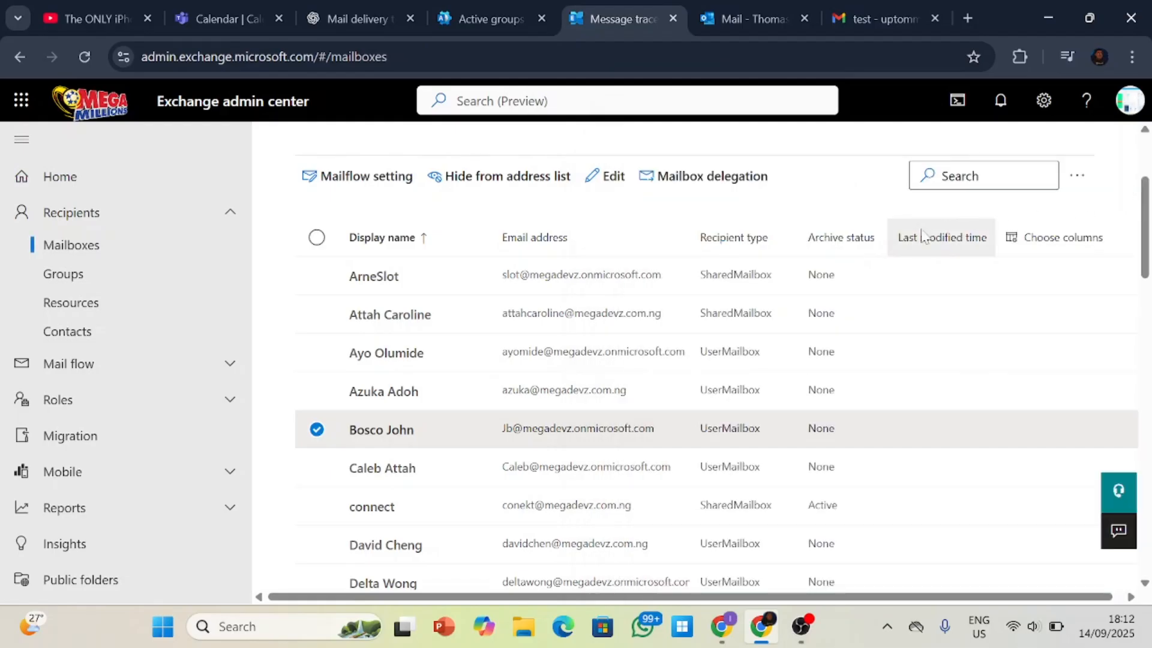
pyautogui.click(375, 430)
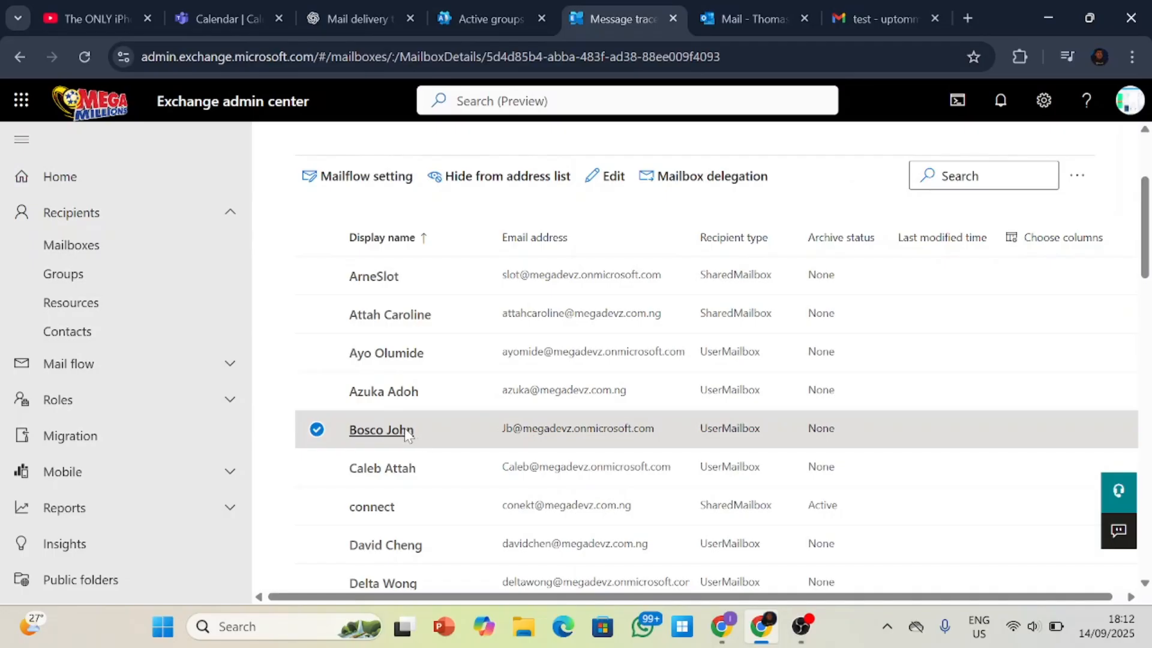
pyautogui.click(383, 429)
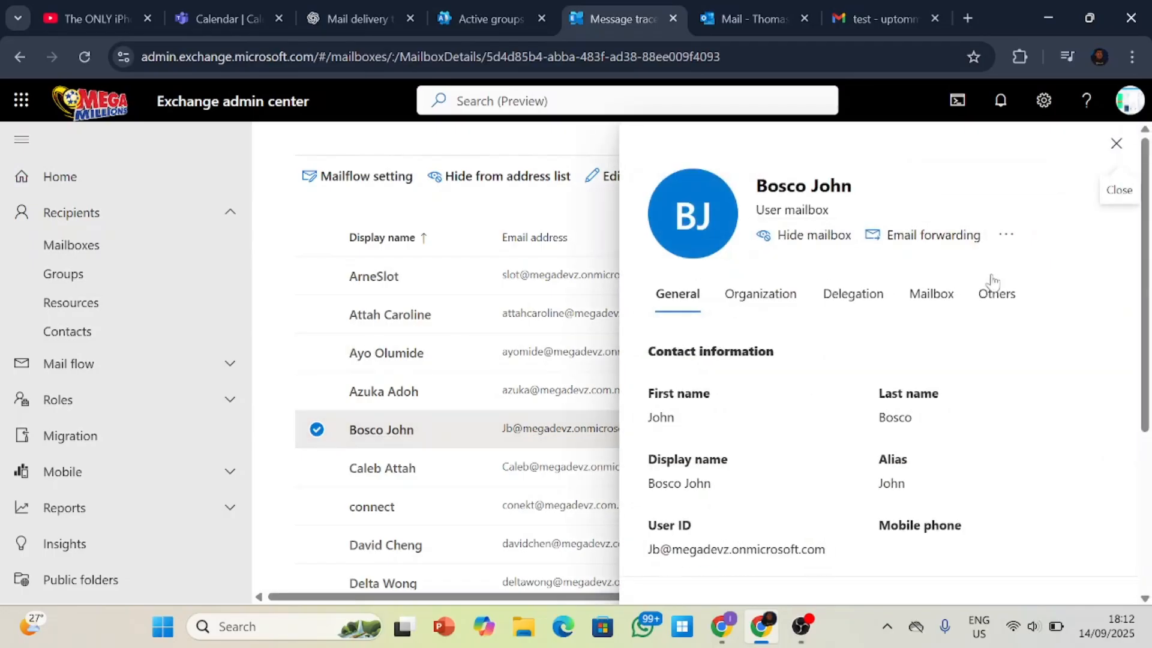
# Turn on forwarding of all emails sent to this mailbox, review the forwarding address options, and go back without saving.
pyautogui.click(971, 249)
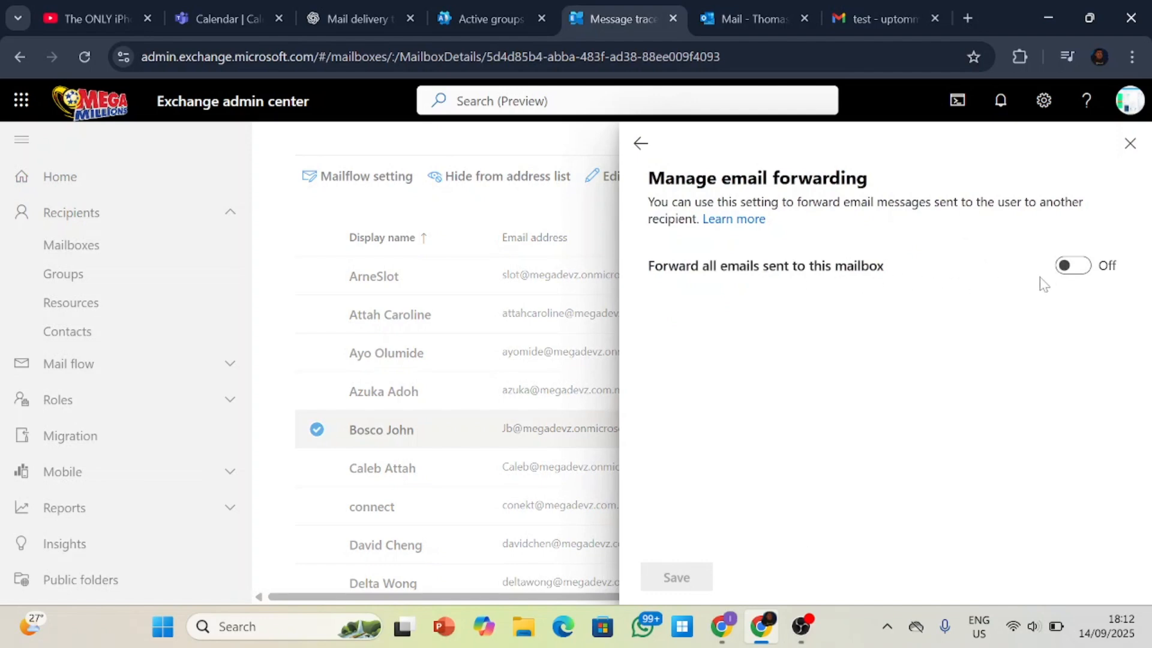
pyautogui.click(1067, 265)
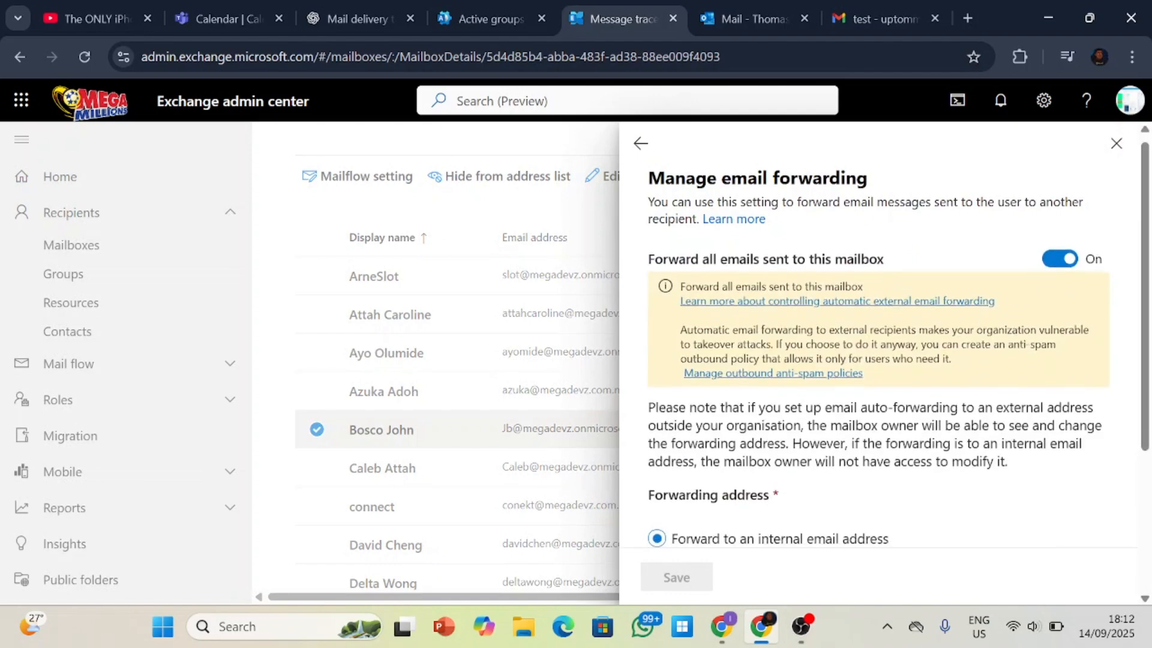
pyautogui.scroll(-2, 946, 360)
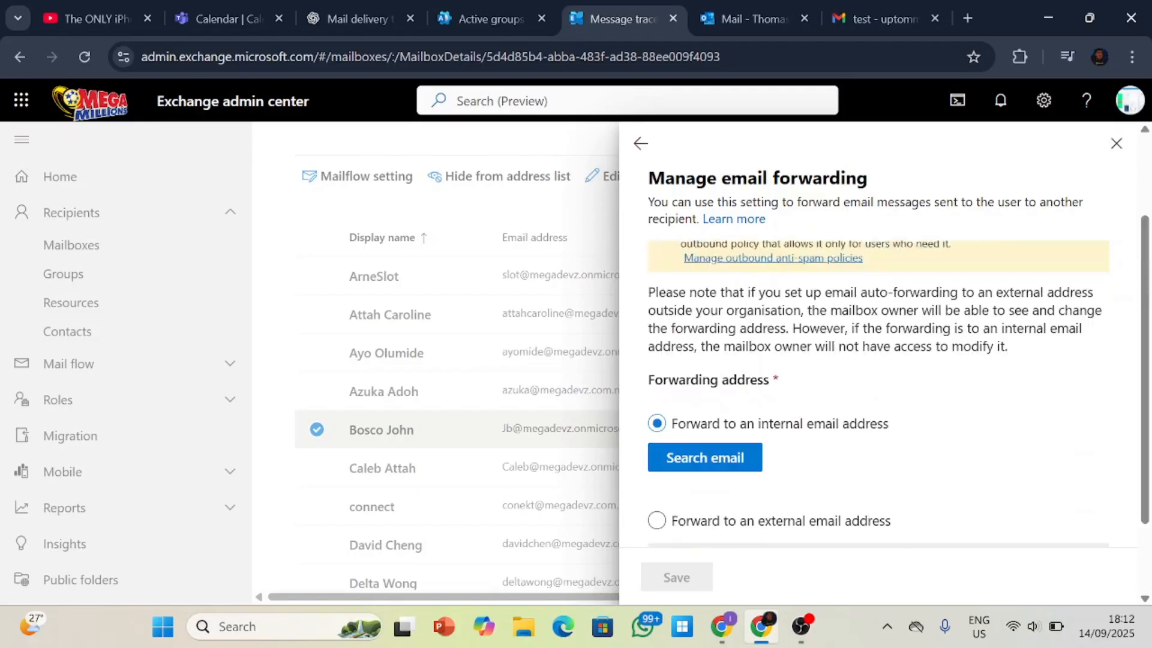
pyautogui.scroll(2, 876, 360)
pyautogui.click(643, 147)
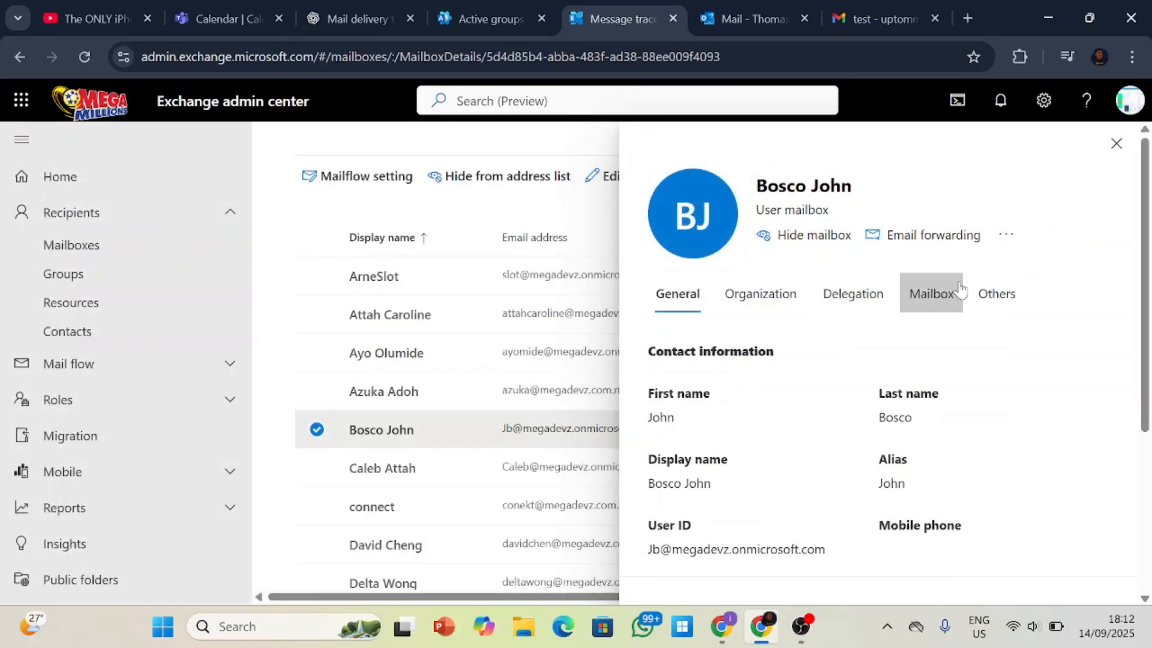
# Look over the mailbox's Others options, mail flow settings and mailbox policies.
pyautogui.click(985, 302)
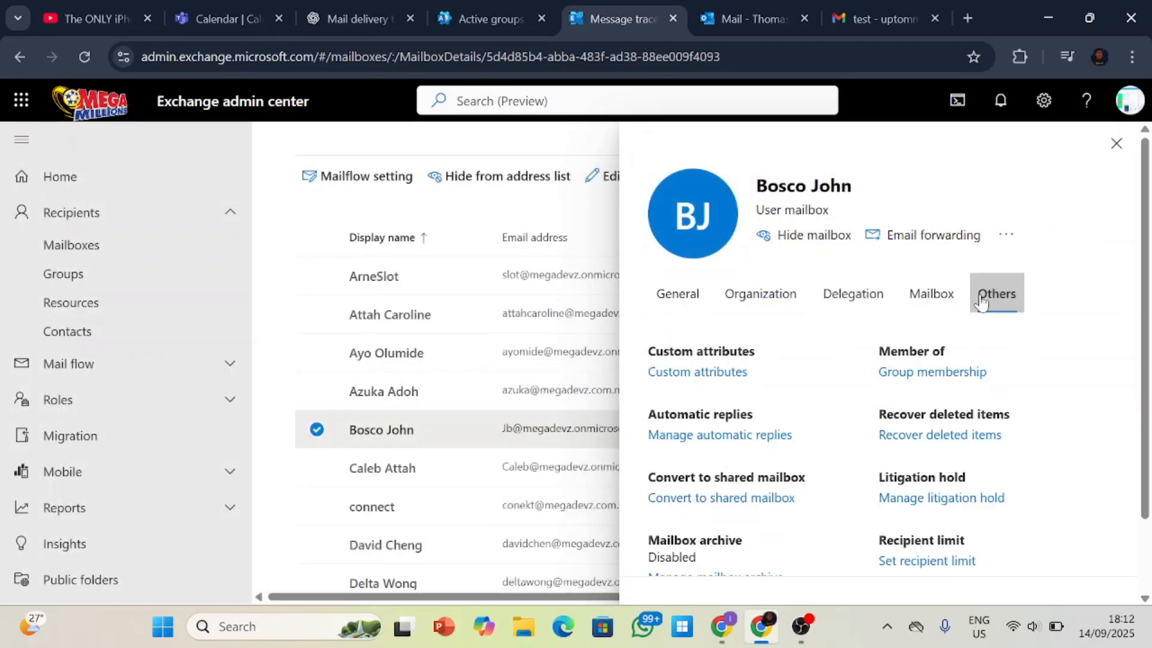
pyautogui.click(935, 300)
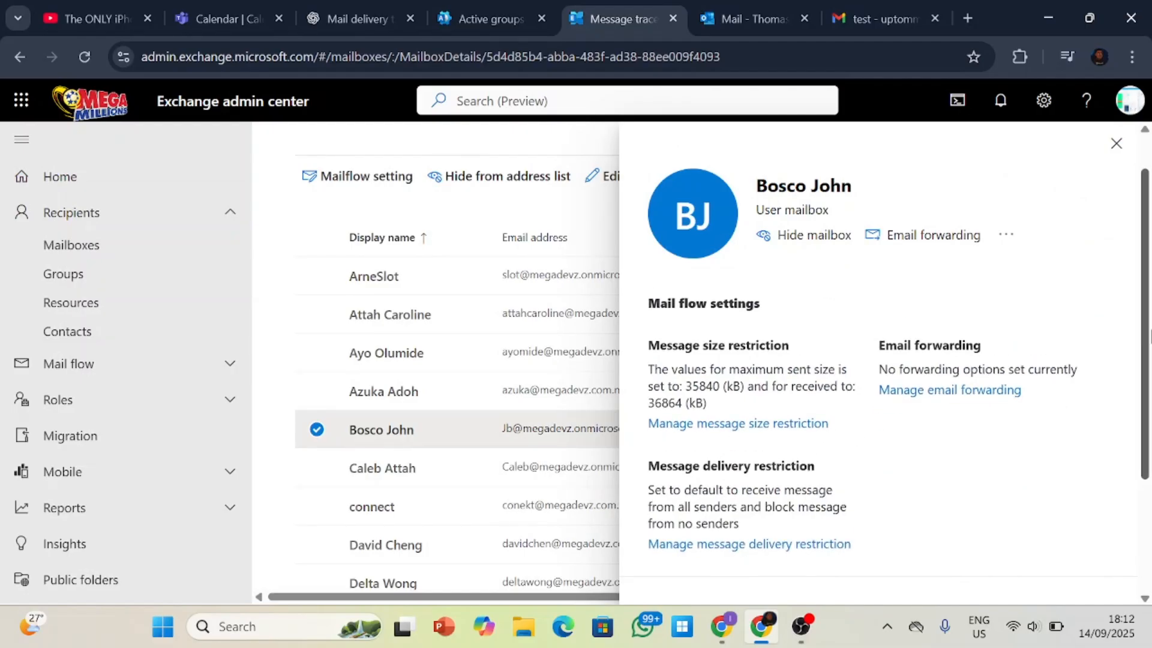
pyautogui.scroll(-3, 1146, 339)
pyautogui.scroll(3, 1146, 338)
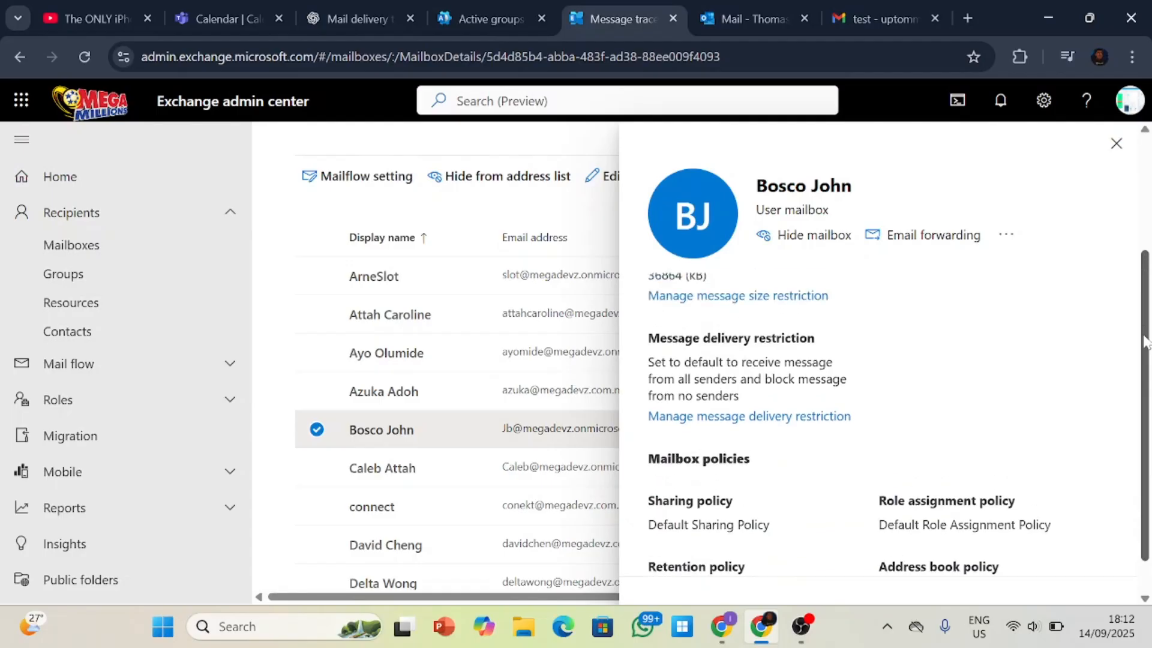
# Review the mailbox's Others options, open its mailbox archive management, and close the details without changes.
pyautogui.click(1000, 303)
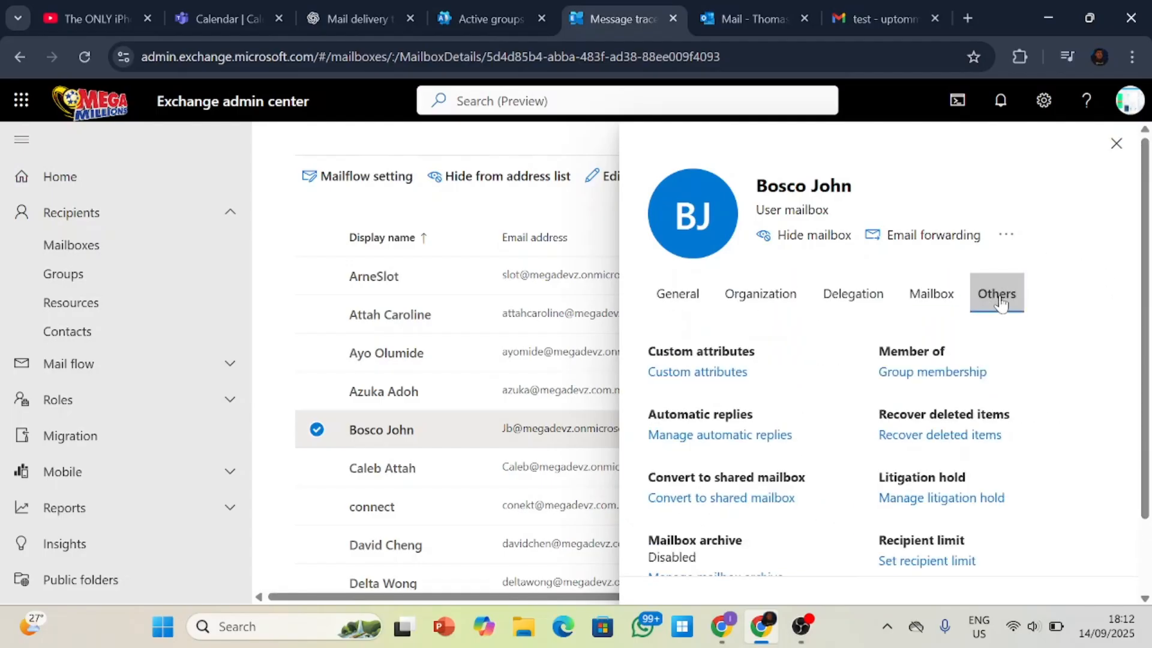
pyautogui.moveTo(1150, 281); pyautogui.dragTo(1147, 354)
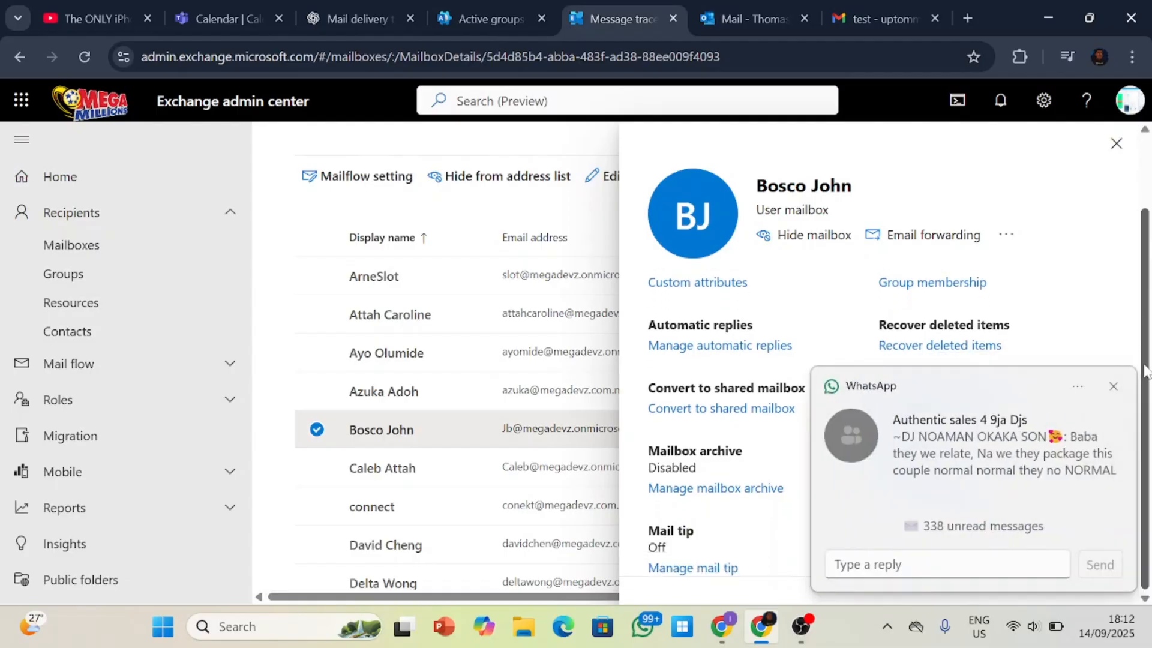
pyautogui.click(1110, 388)
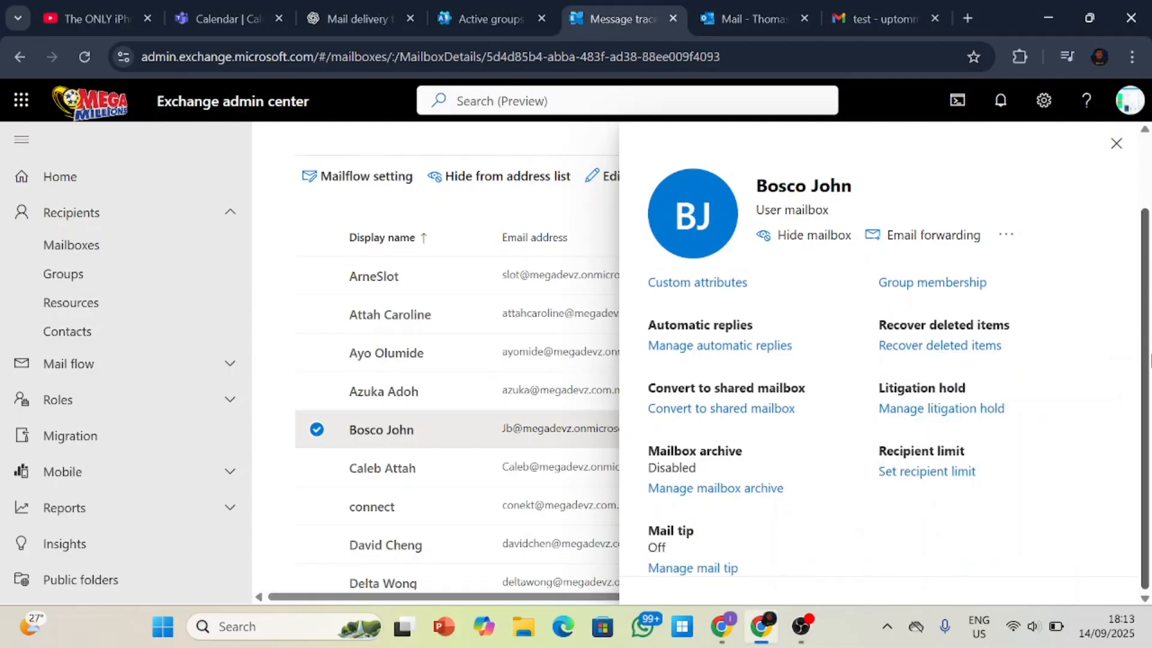
pyautogui.click(698, 491)
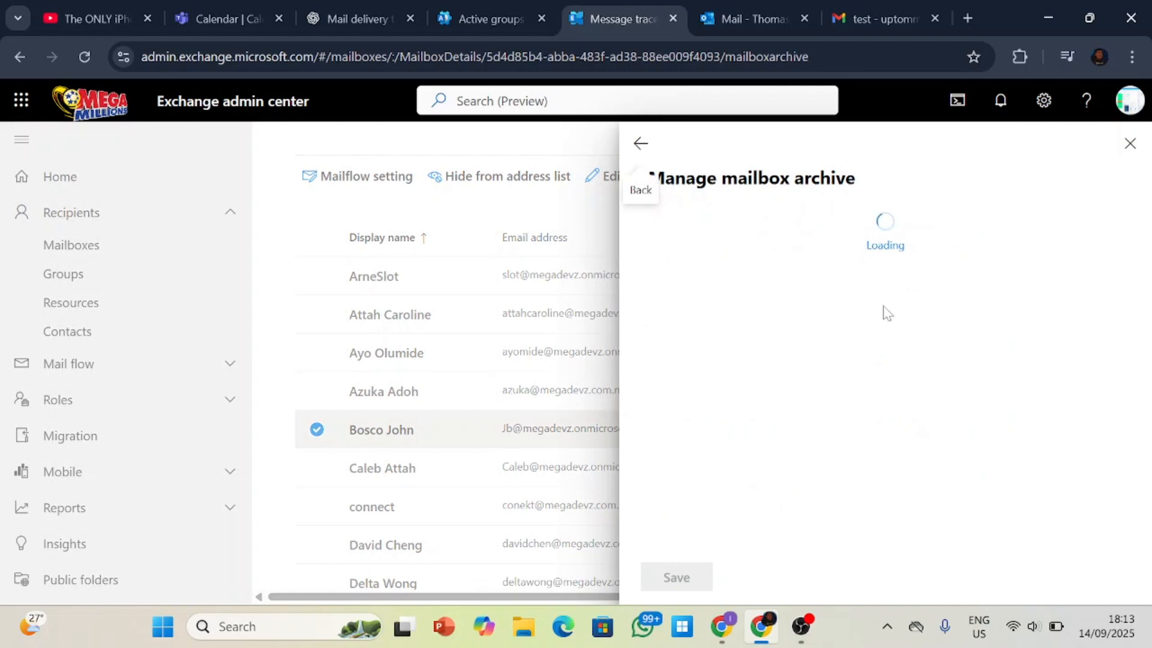
pyautogui.click(1131, 144)
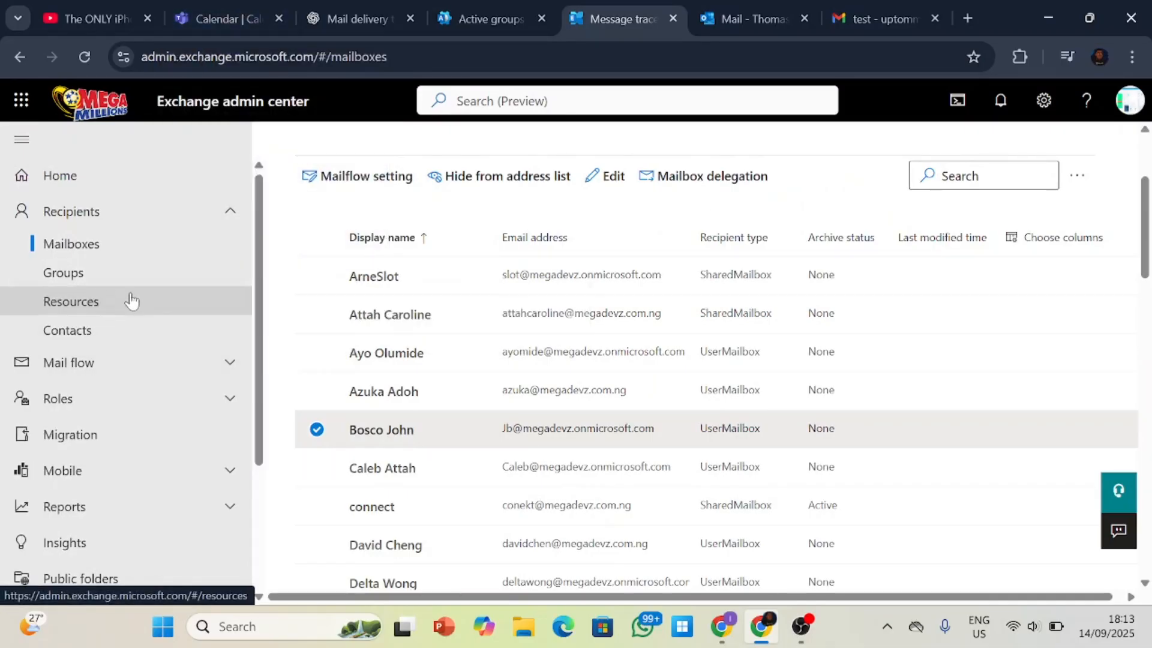
pyautogui.scroll(-3, 129, 303)
pyautogui.scroll(3, 132, 311)
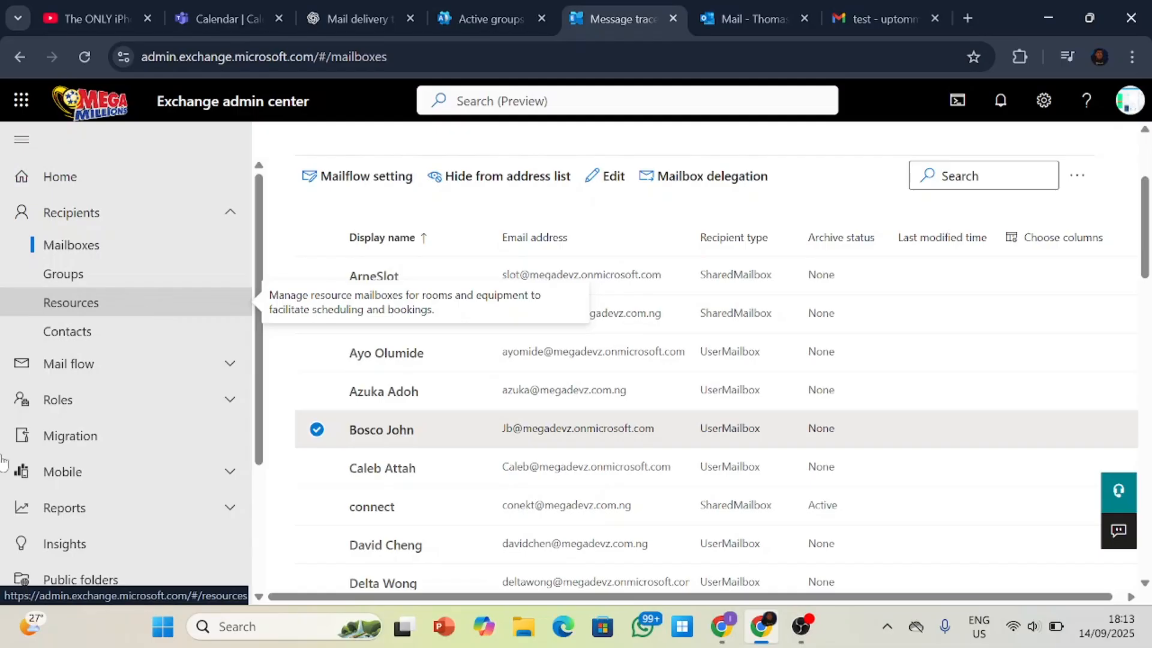
pyautogui.moveTo(28, 626)
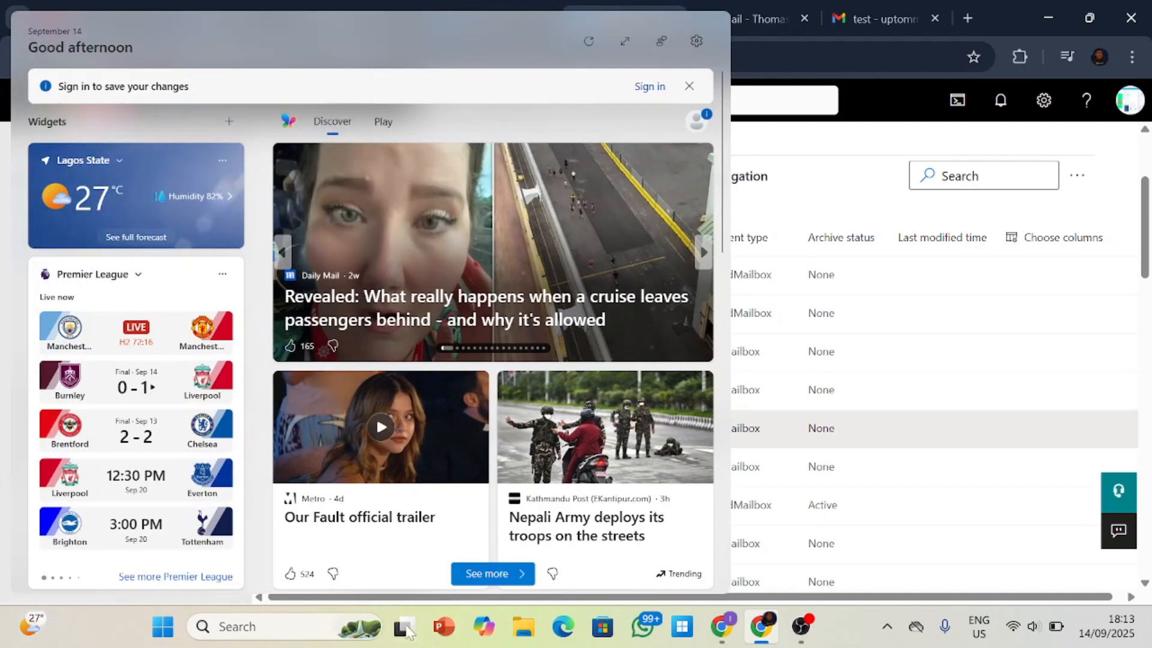